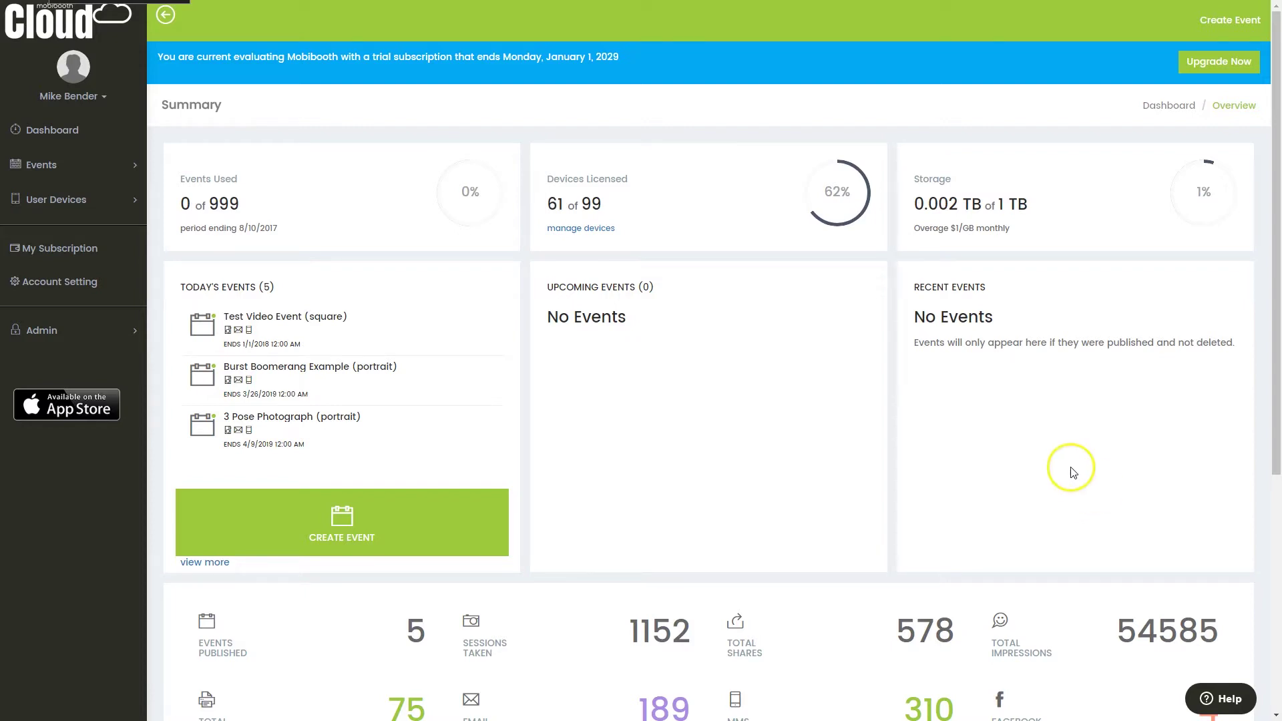
- Open the Event Wizard via Events > Create New to see the available event types
click(1216, 32)
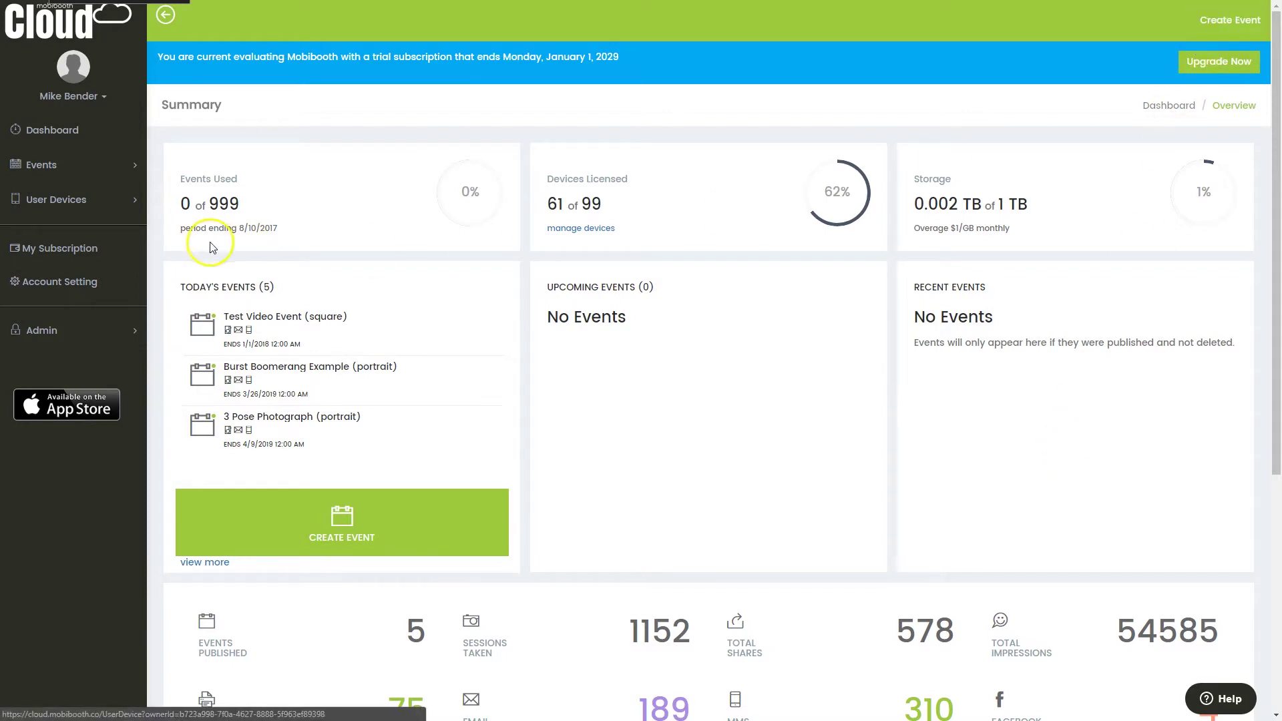
click(67, 175)
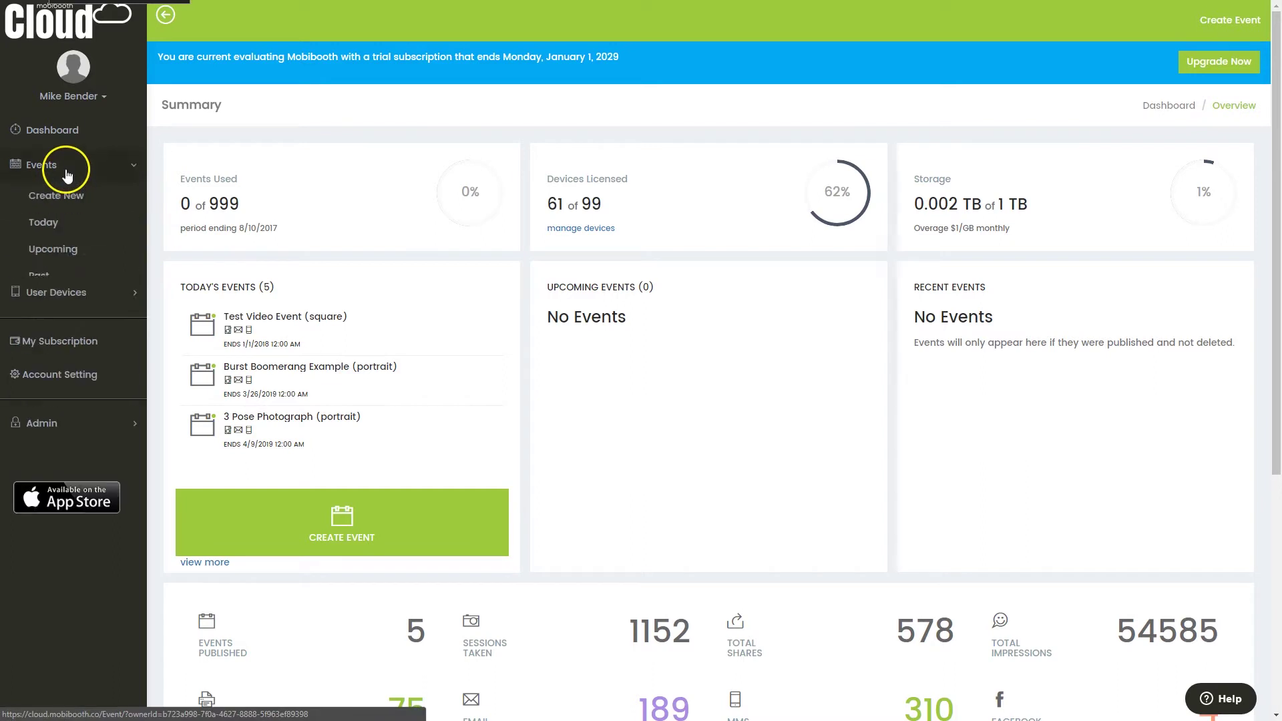
click(46, 200)
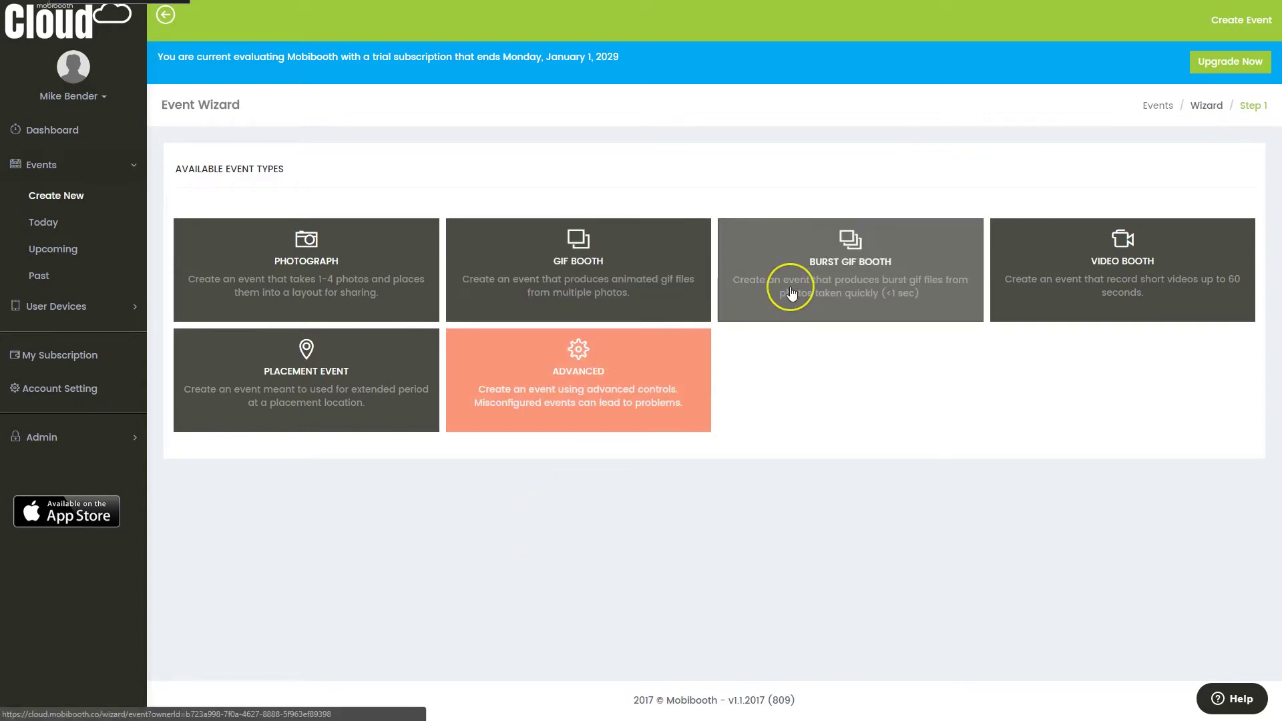
- Choose the Burst GIF Booth event type and enter 'Demo Burst GIF' as the event name
click(808, 304)
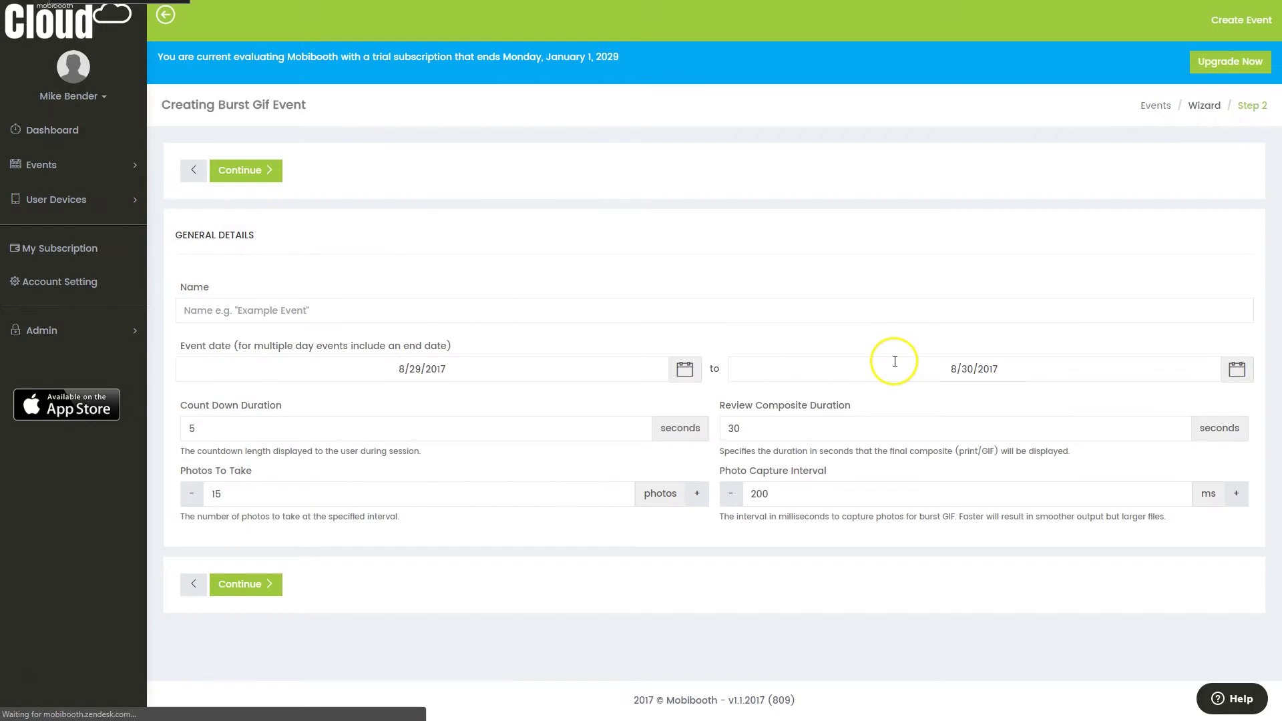
click(566, 307)
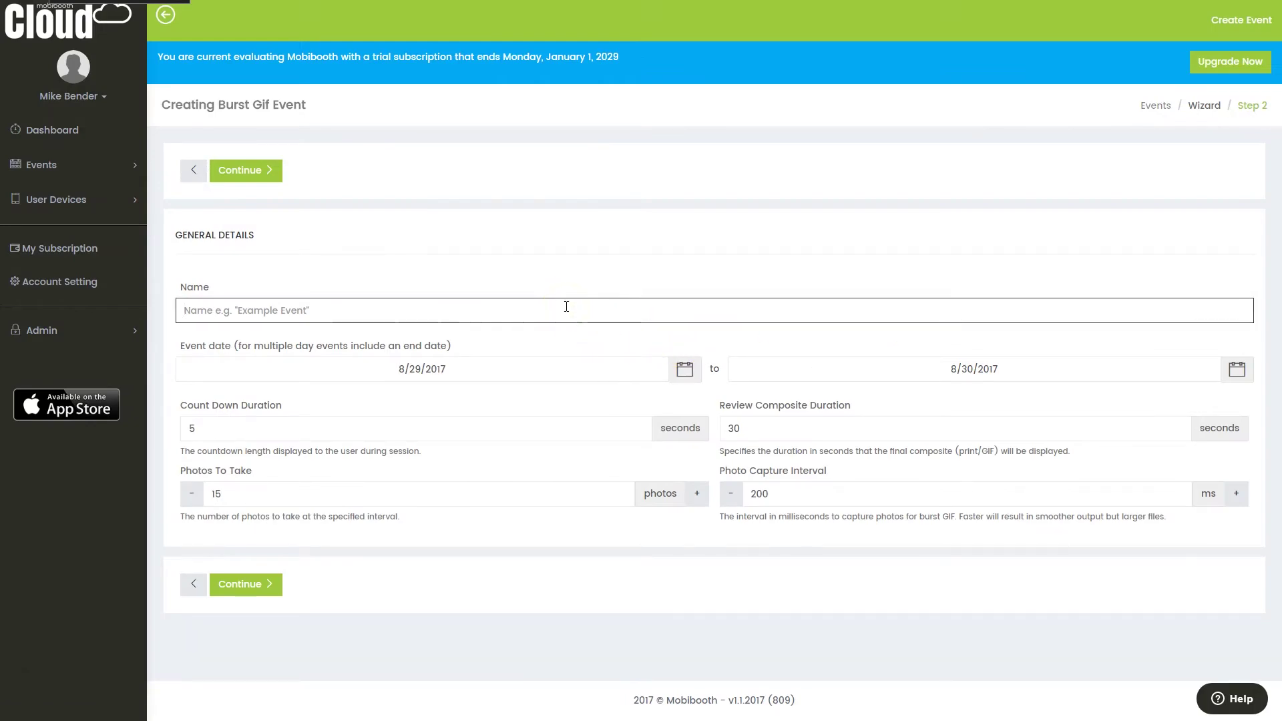
text(Demo Burst Gi)
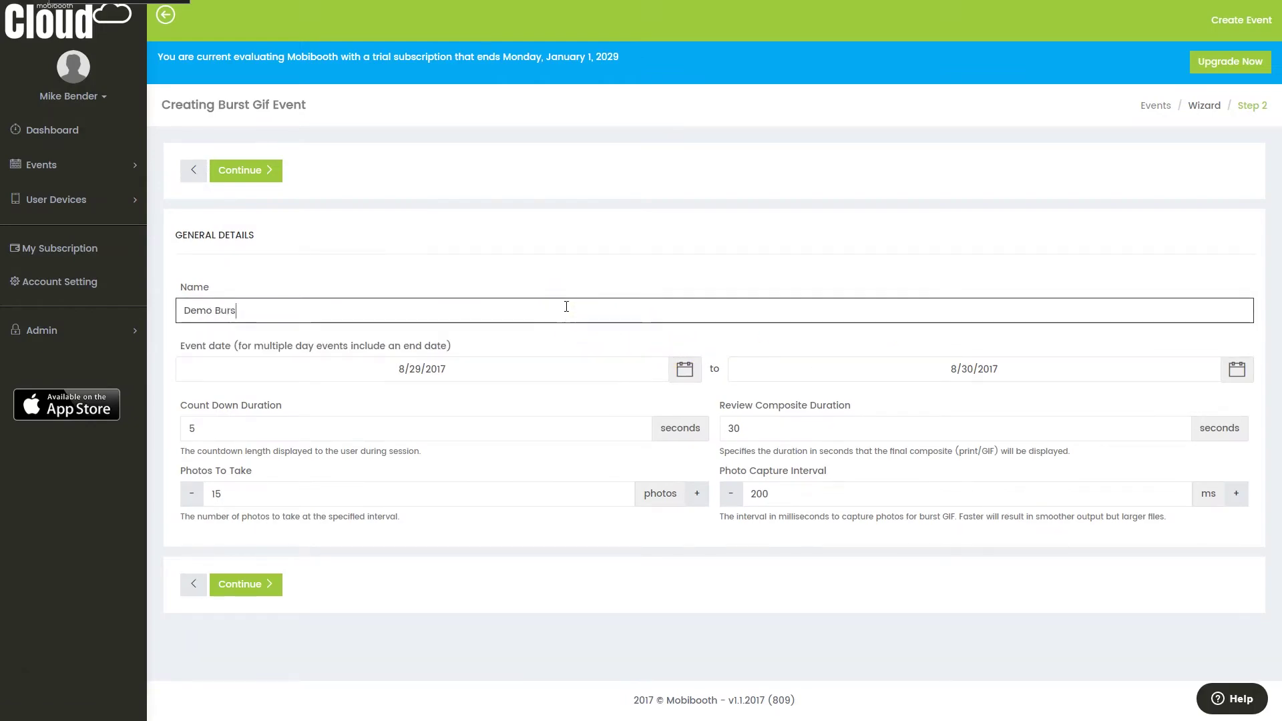
text(F)
- Leave portrait orientation and the Standard camera mode, advancing to the Step 3 GIF settings
click(264, 177)
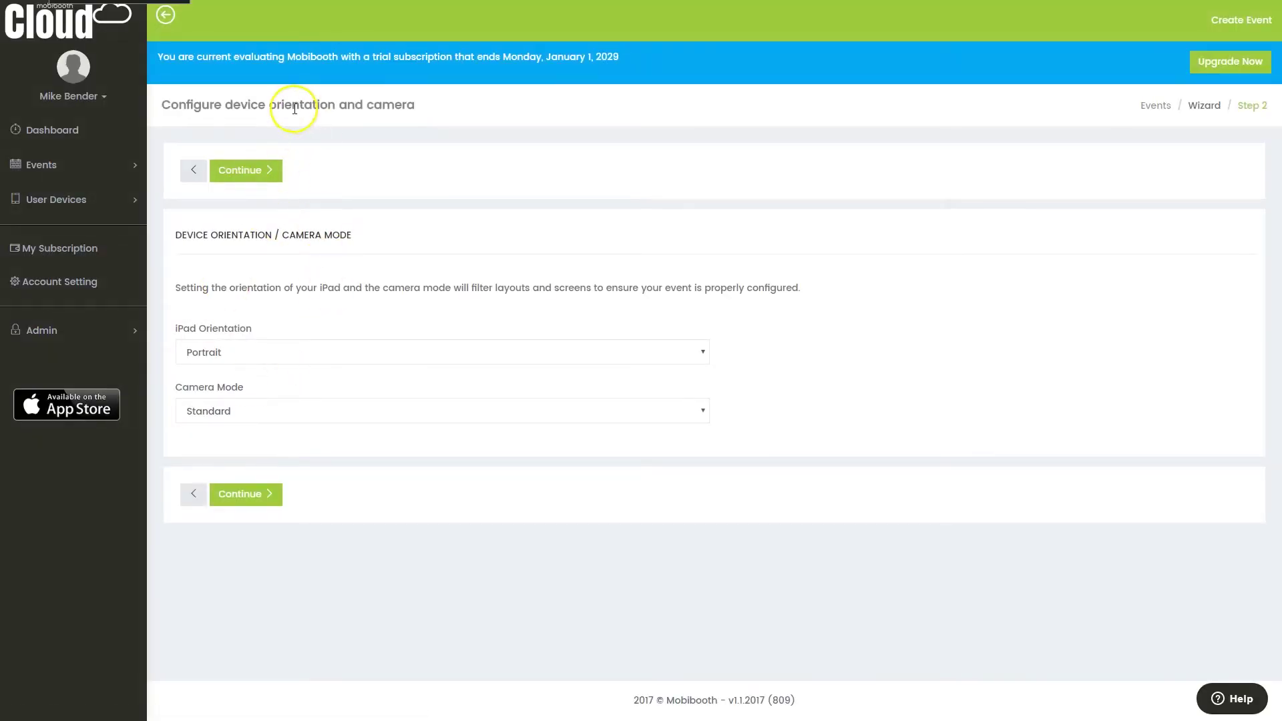
click(336, 419)
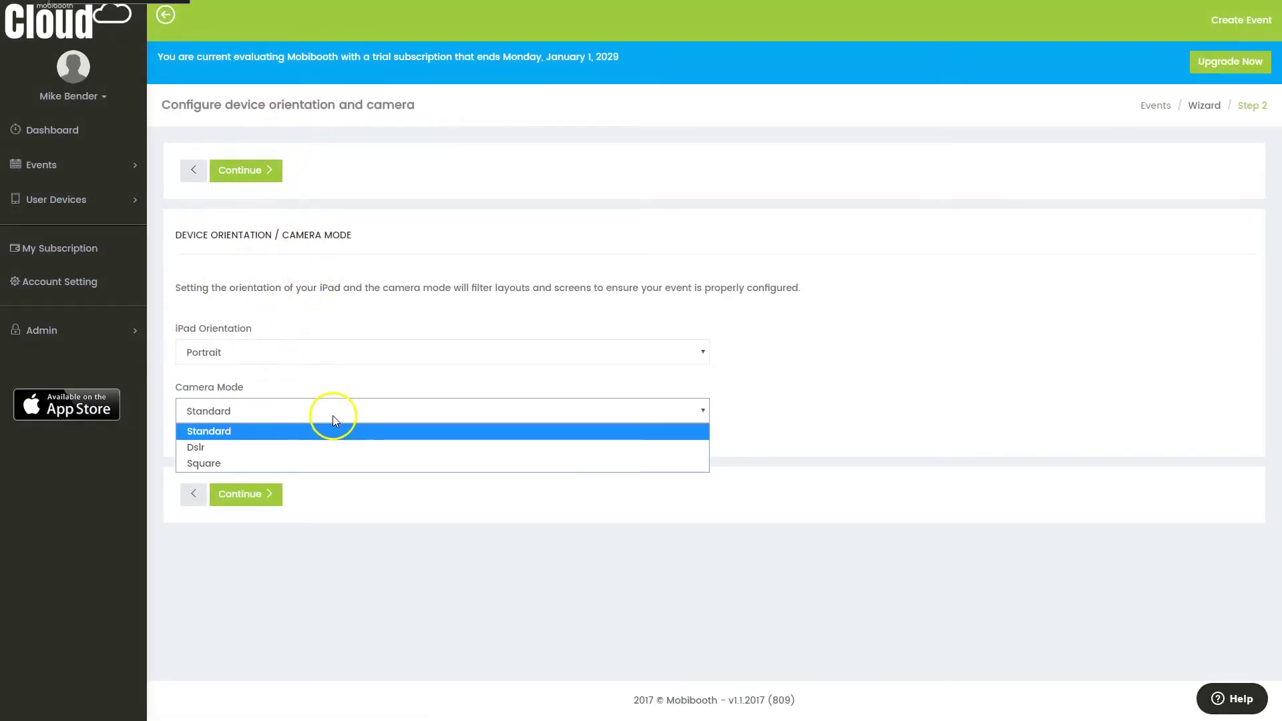
click(299, 463)
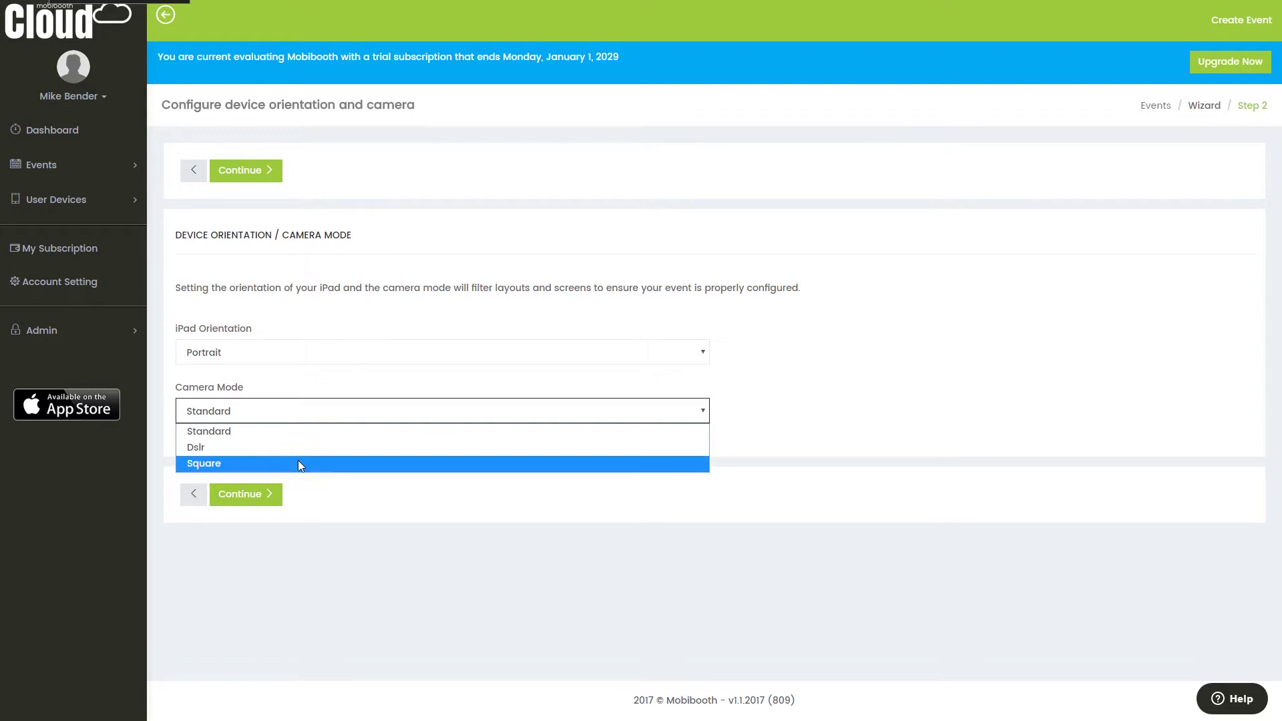
click(286, 431)
click(267, 494)
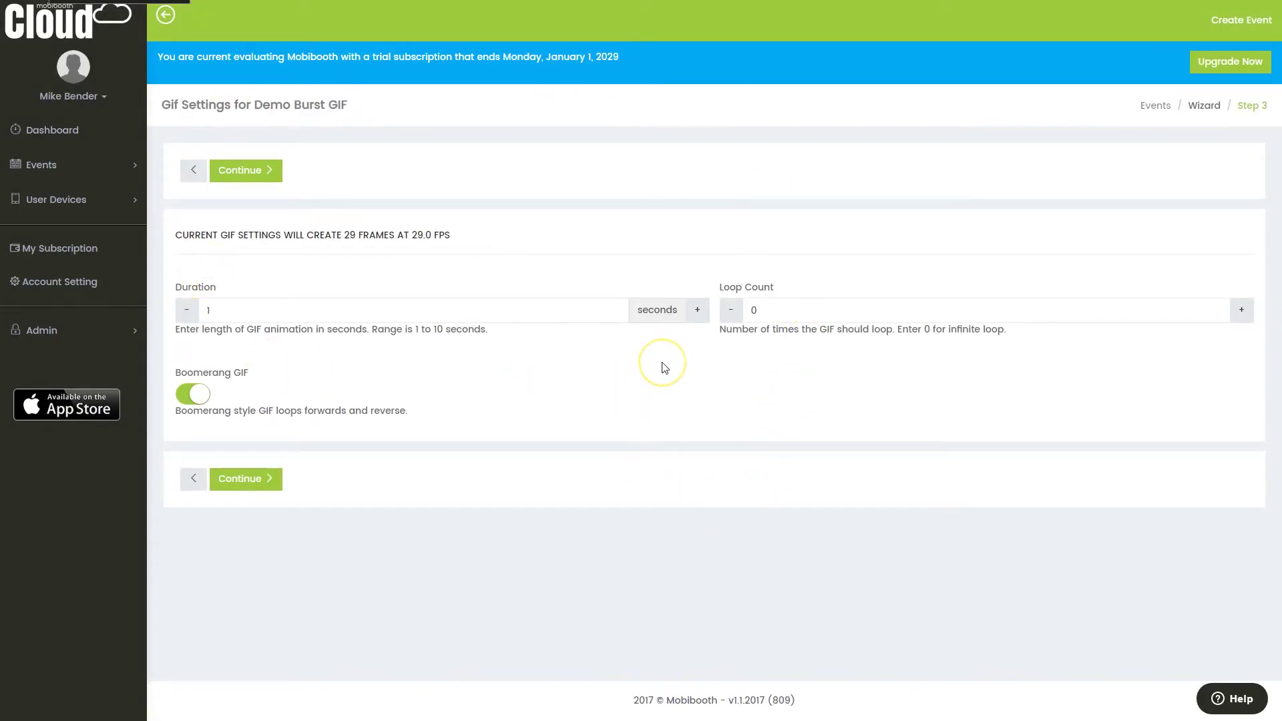
- Set the GIF duration to 2 seconds and pick the 400x600 Layout Portrait layout
click(697, 309)
click(240, 479)
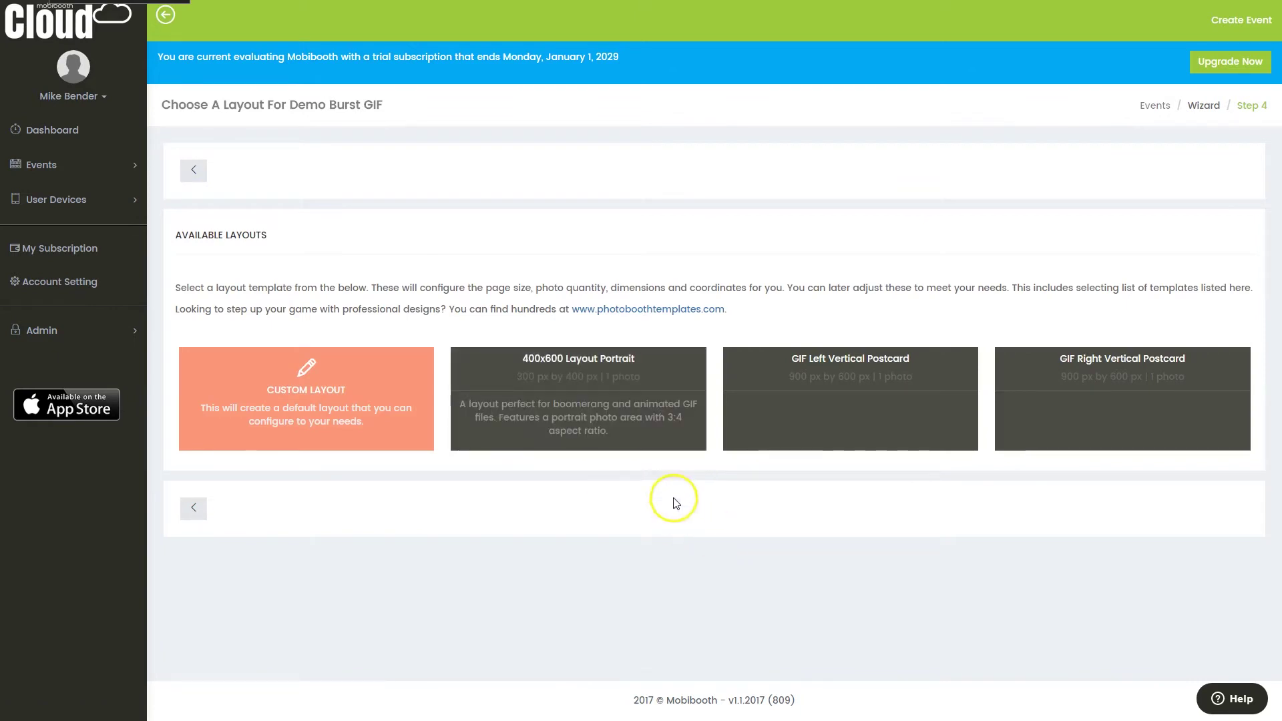
click(604, 398)
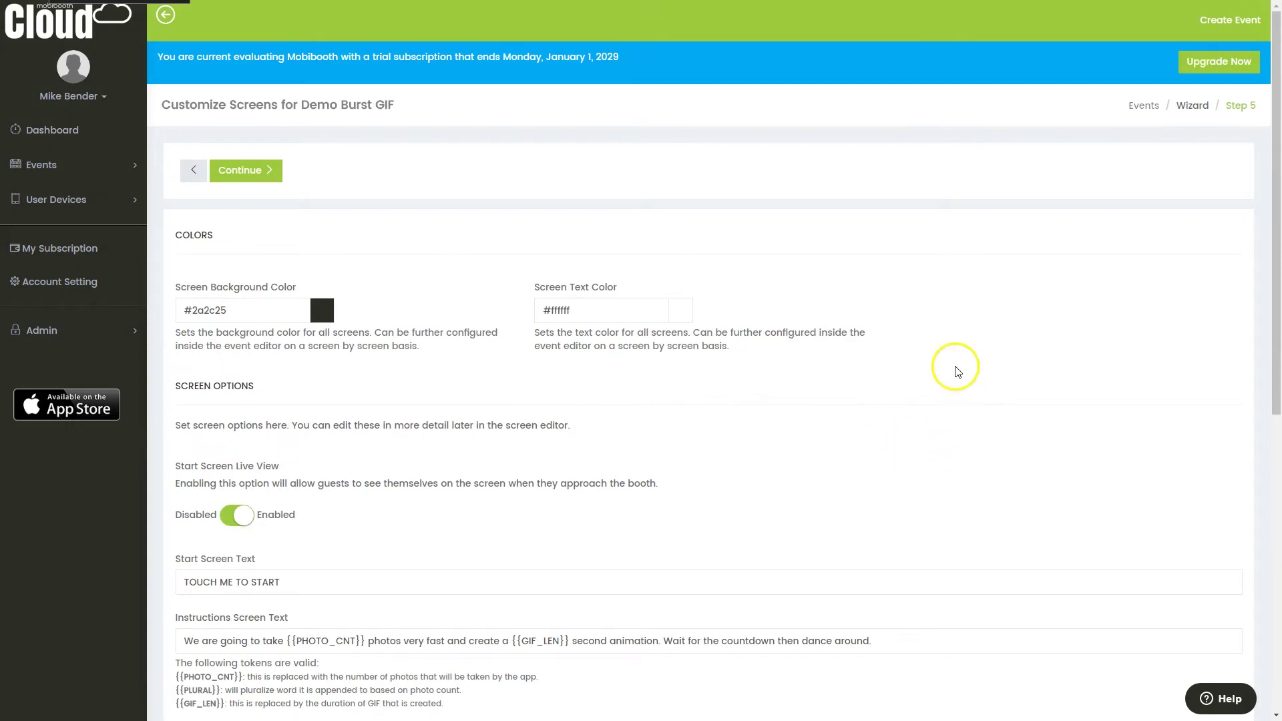
click(299, 317)
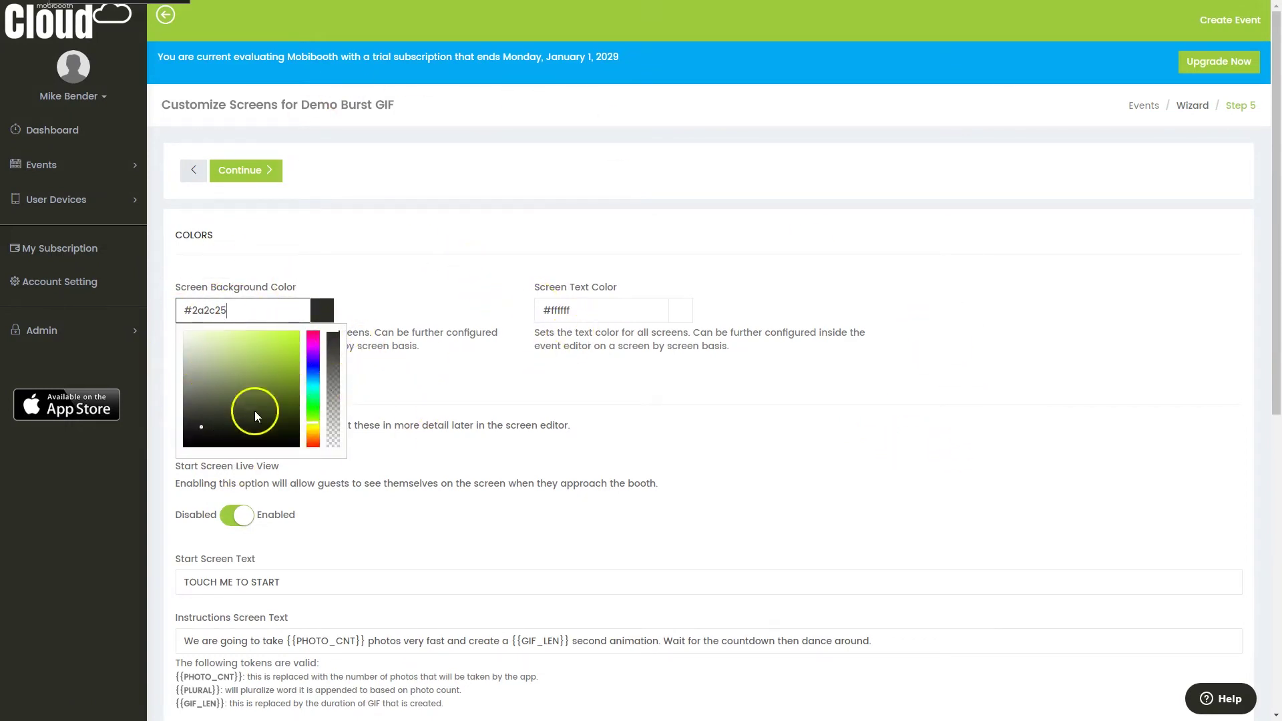
click(738, 387)
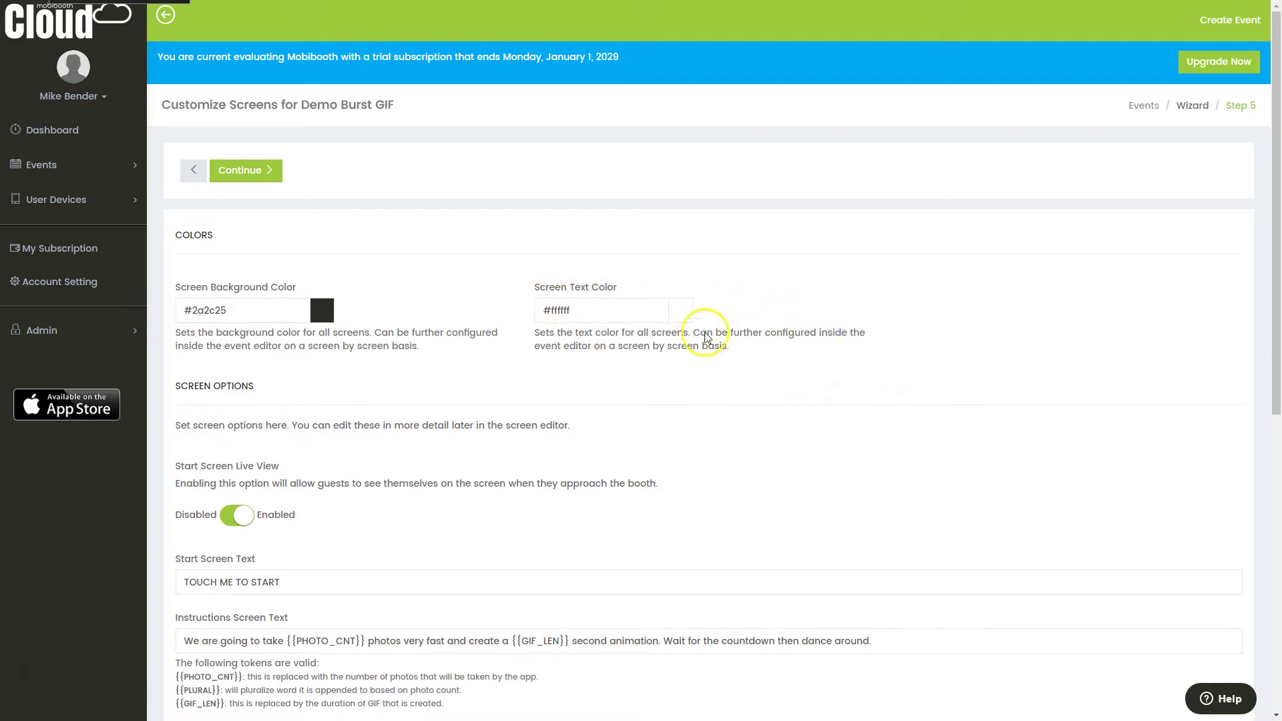
scroll(824, 420, down, 2)
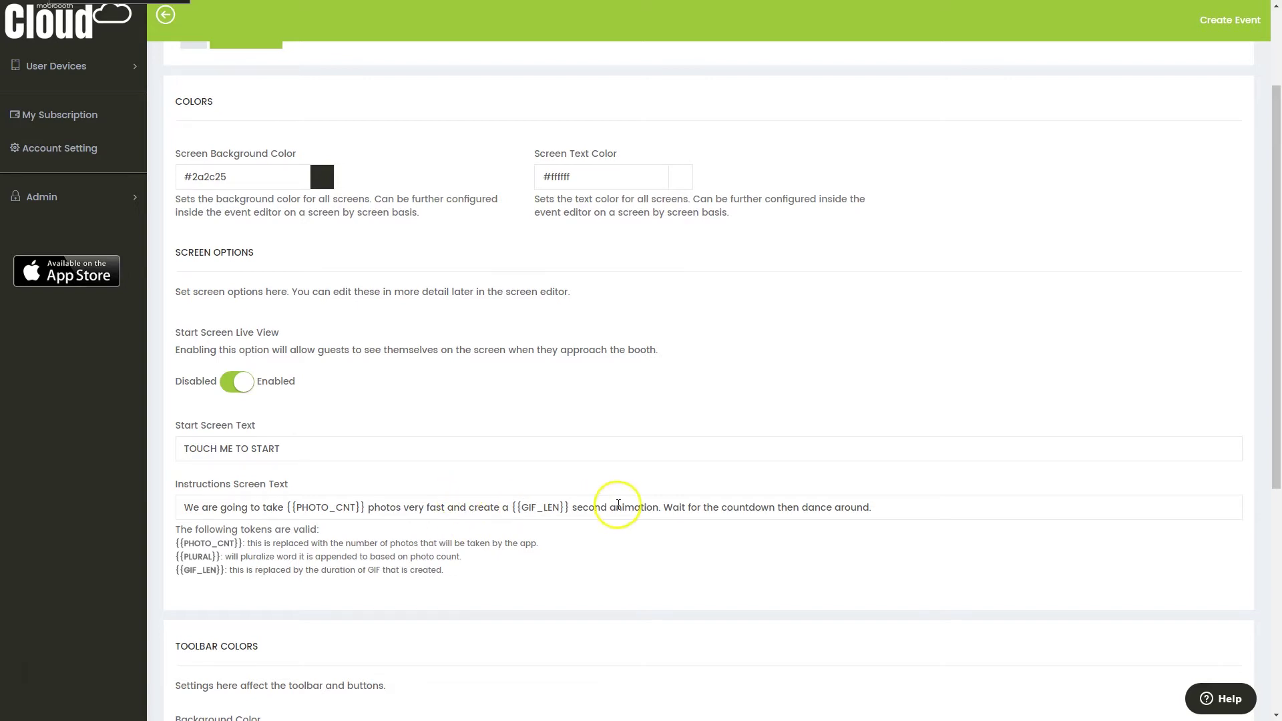
scroll(418, 458, down, 5)
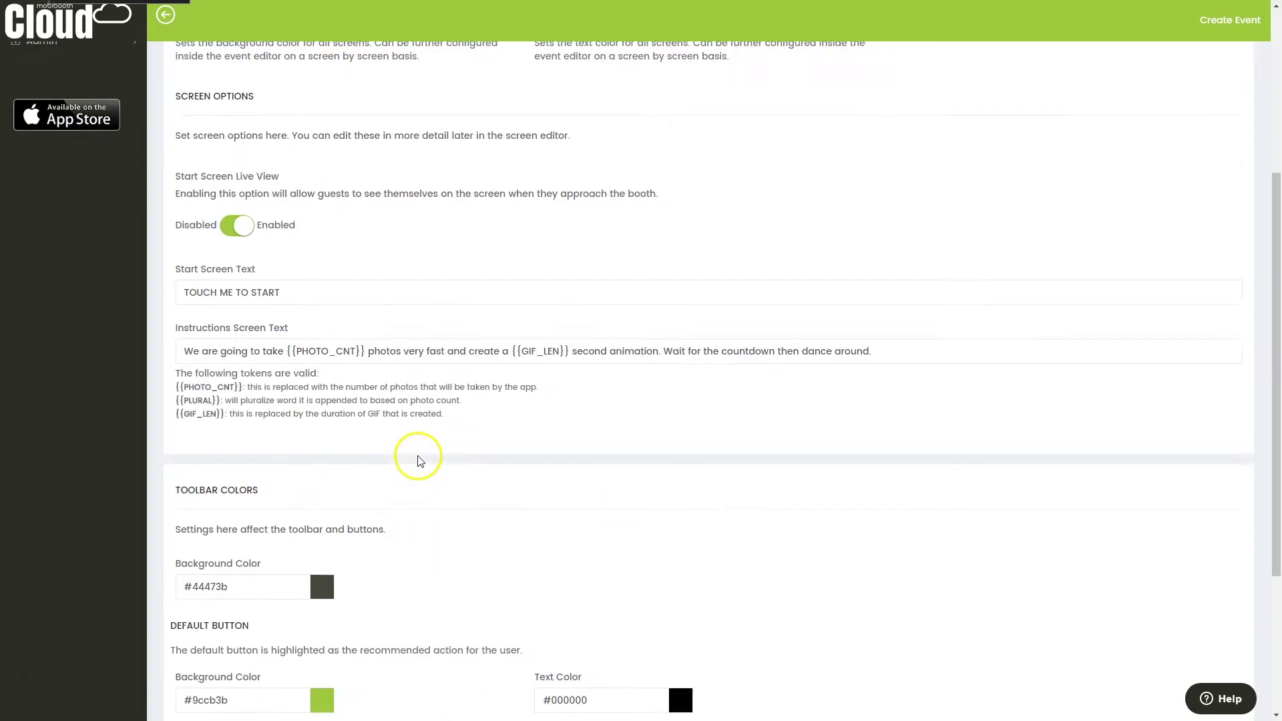
scroll(695, 341, down, 1)
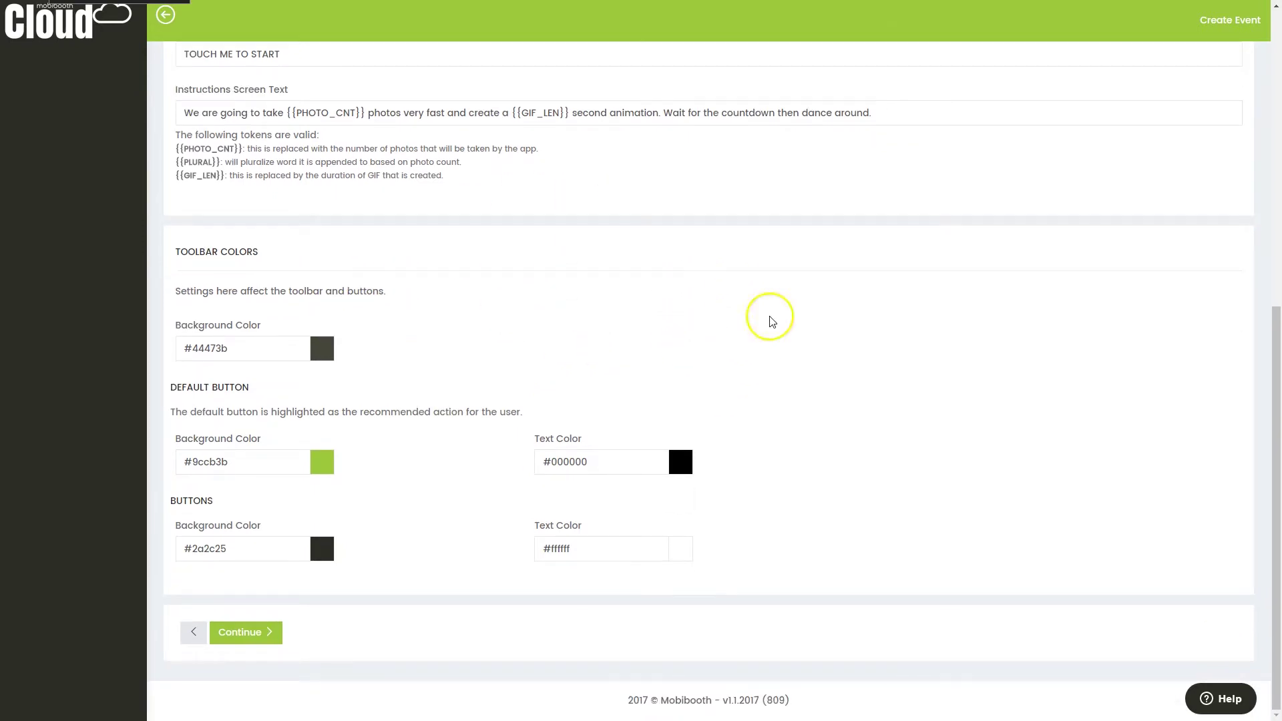
click(323, 461)
click(652, 375)
- Enable MMS sharing with email sharing left off, and create the Demo Burst GIF event
click(268, 632)
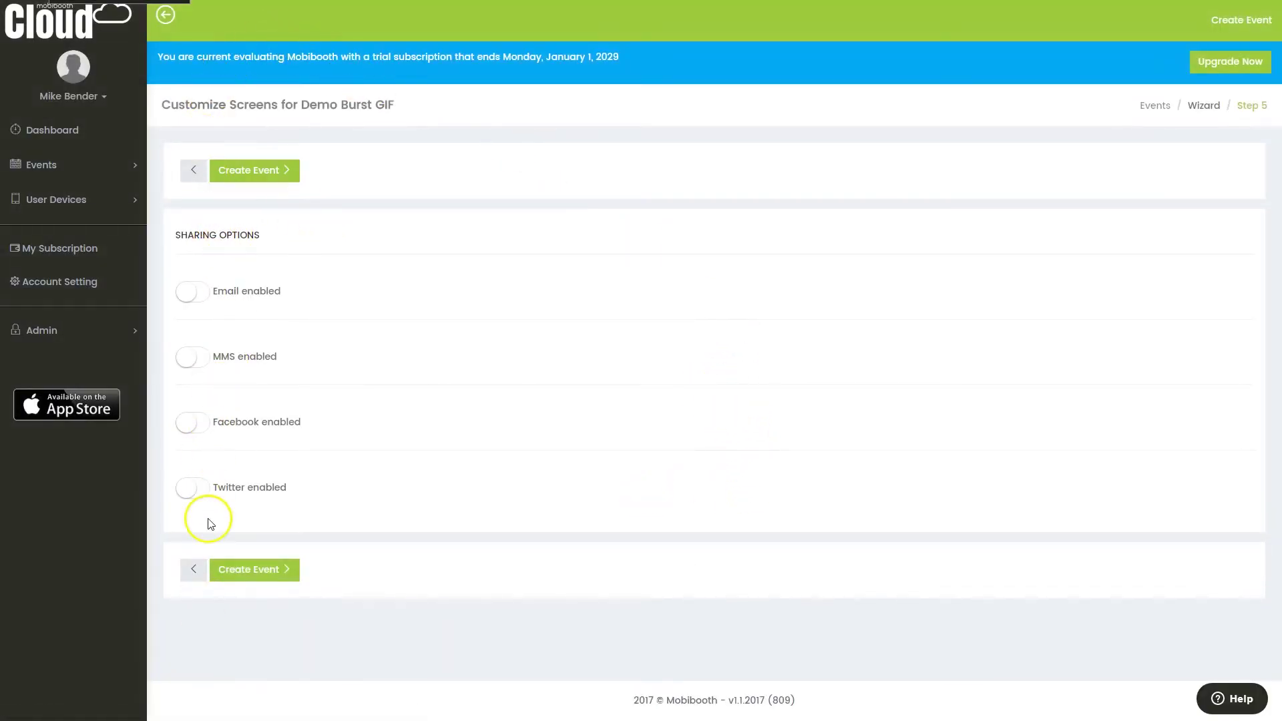
click(194, 292)
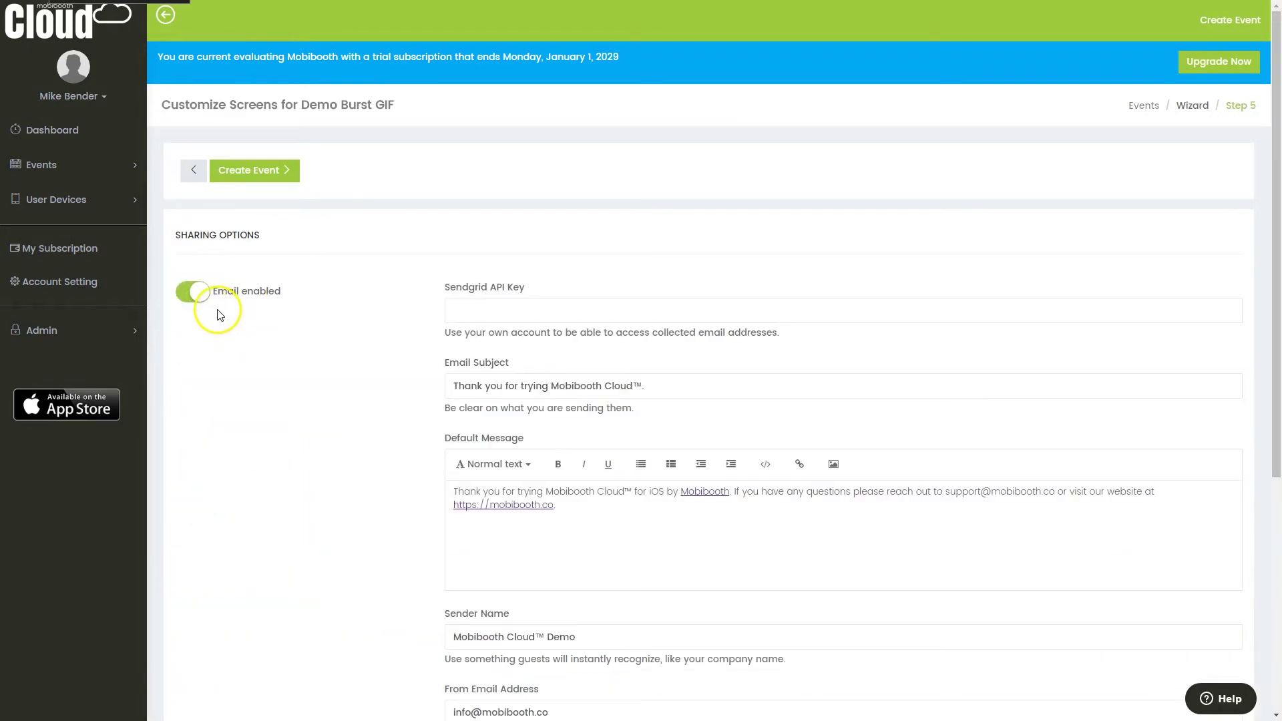
click(191, 294)
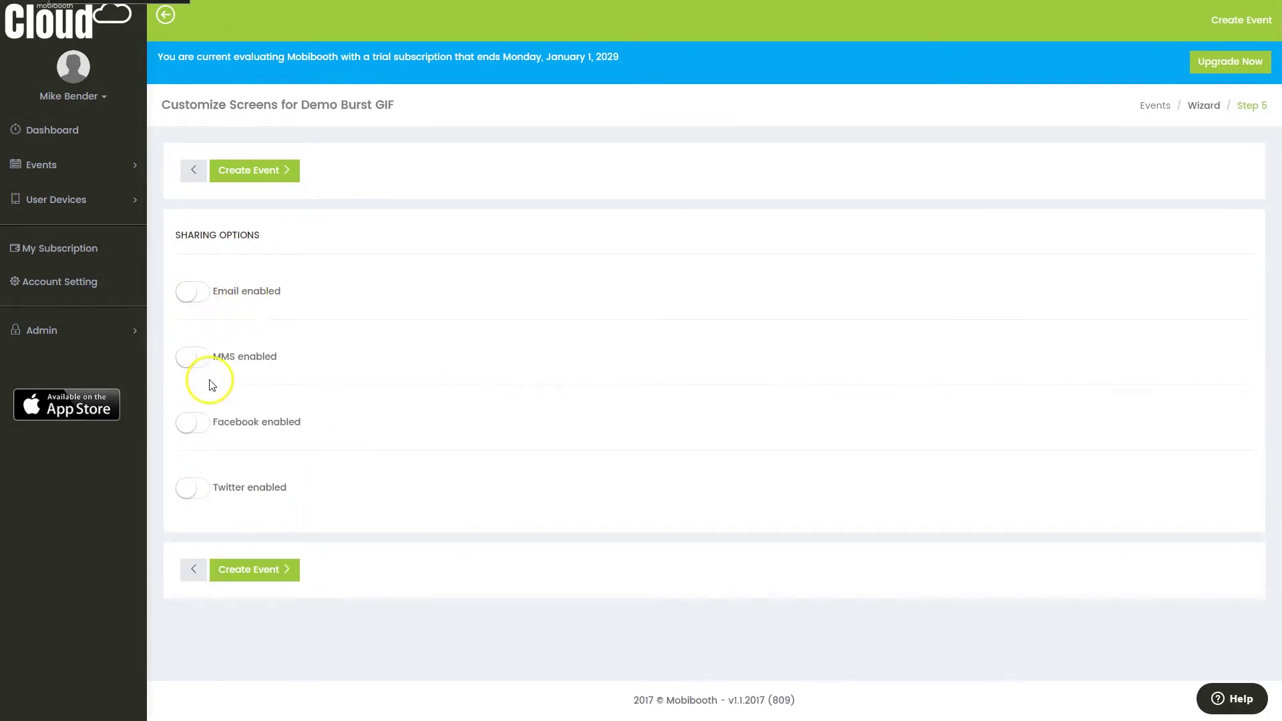
click(195, 359)
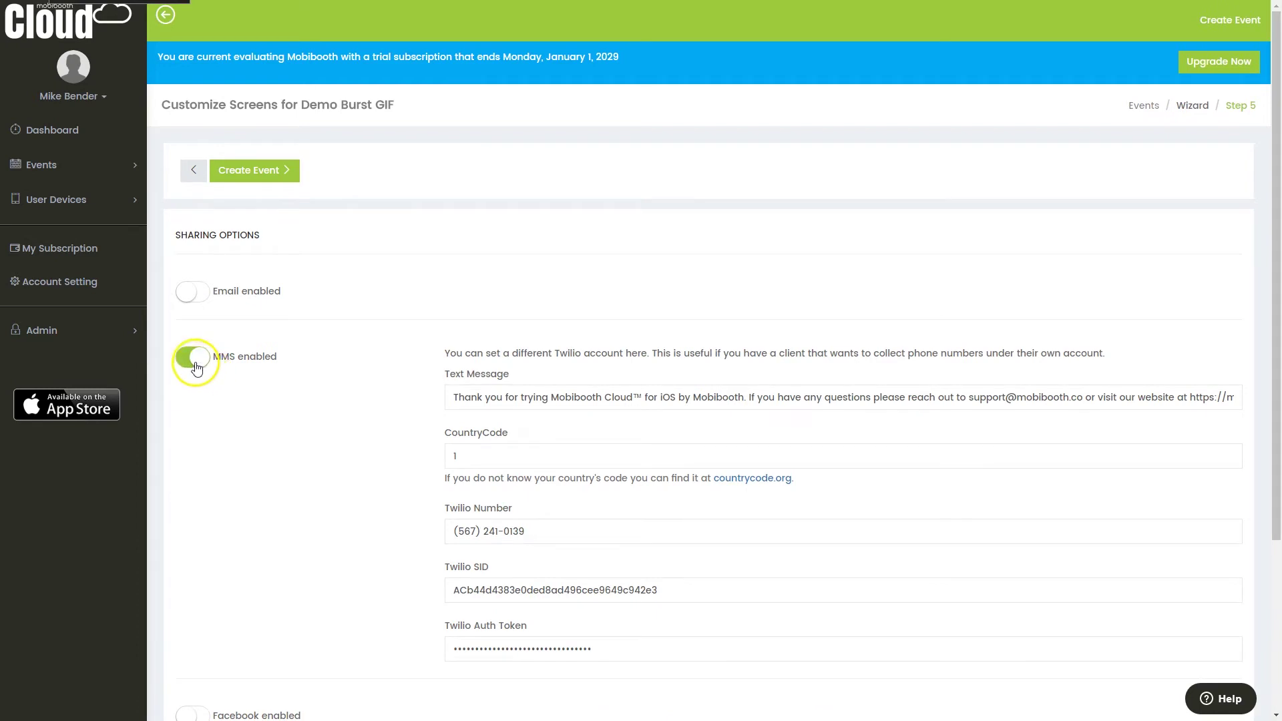
click(195, 364)
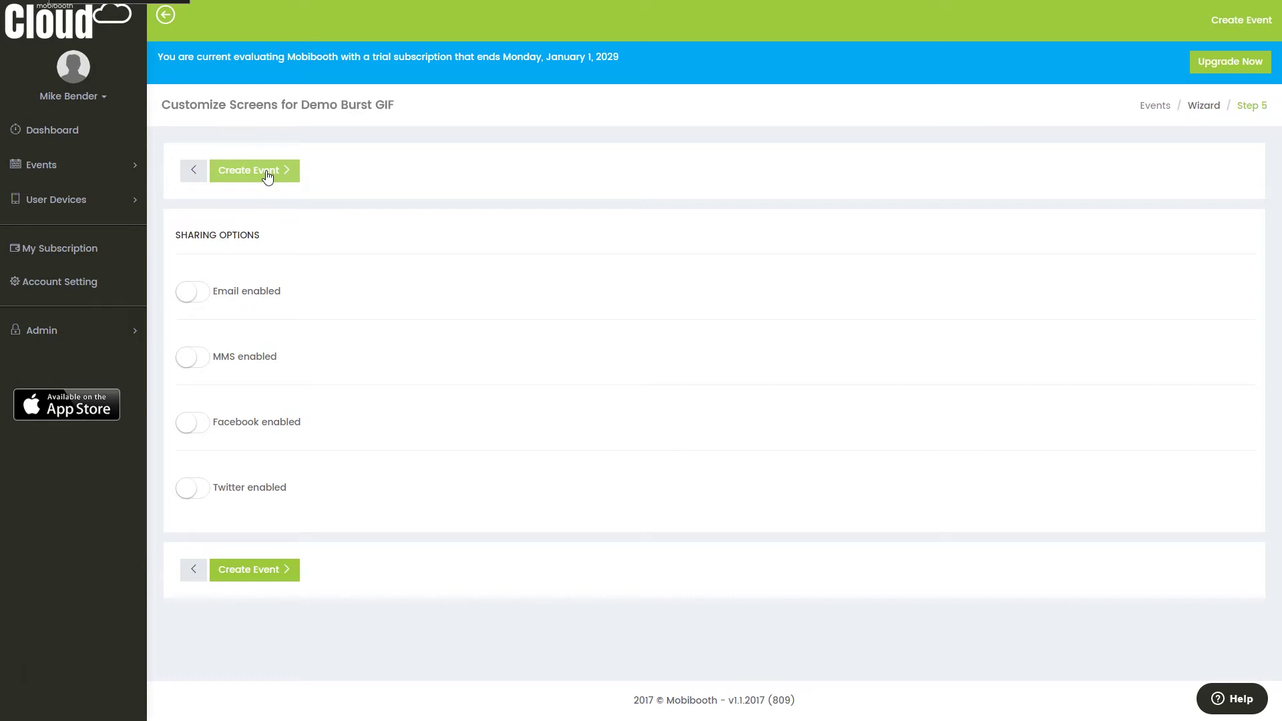
click(193, 357)
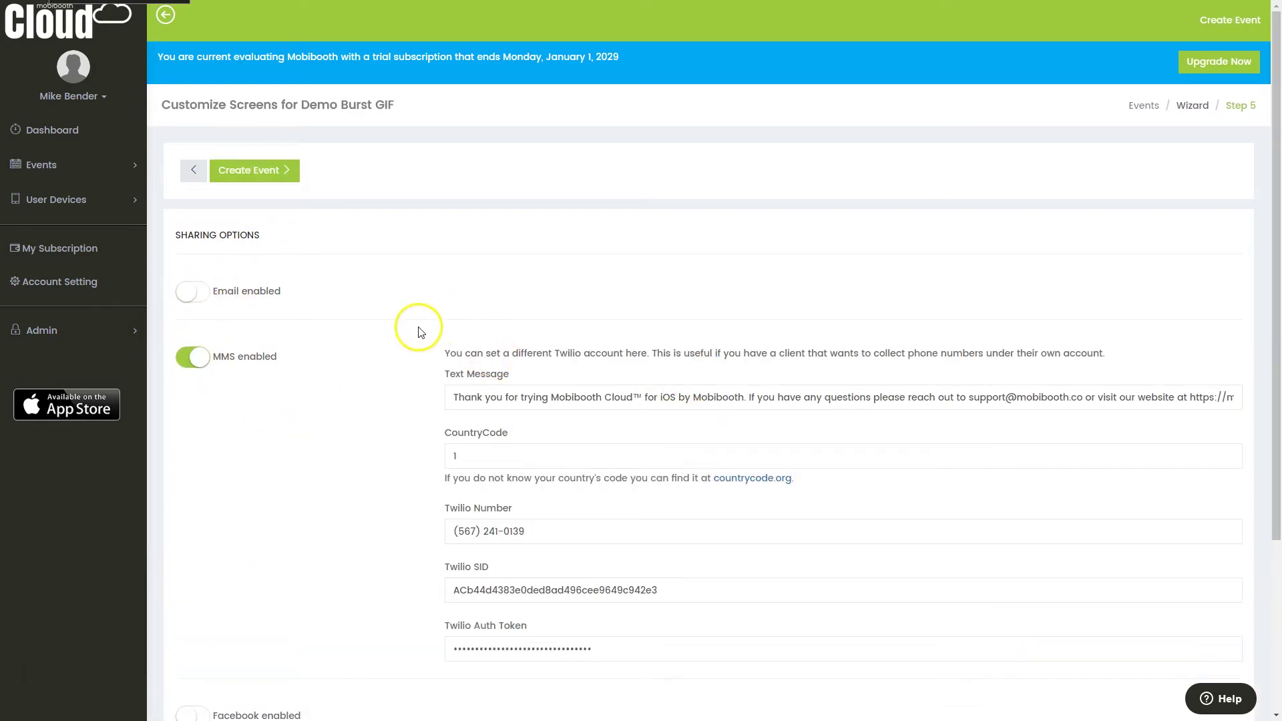
click(275, 178)
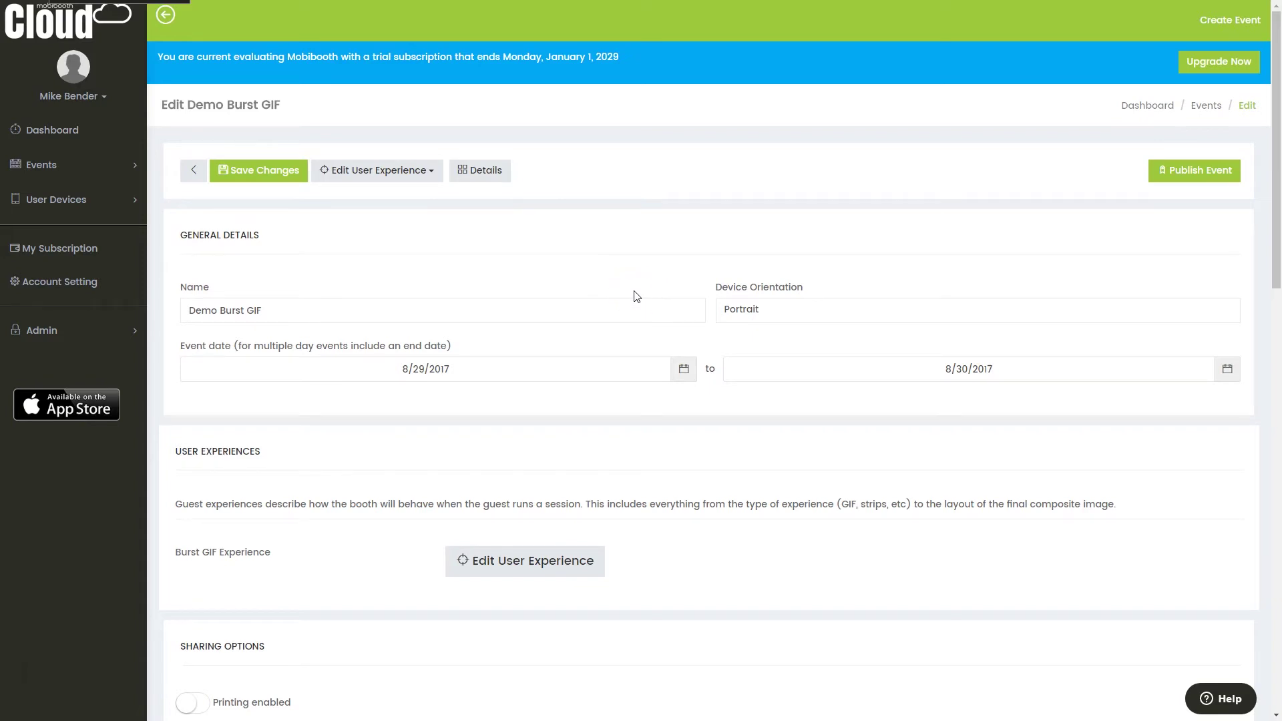
- Open the Demo Burst GIF details page and enter its edit form
click(494, 171)
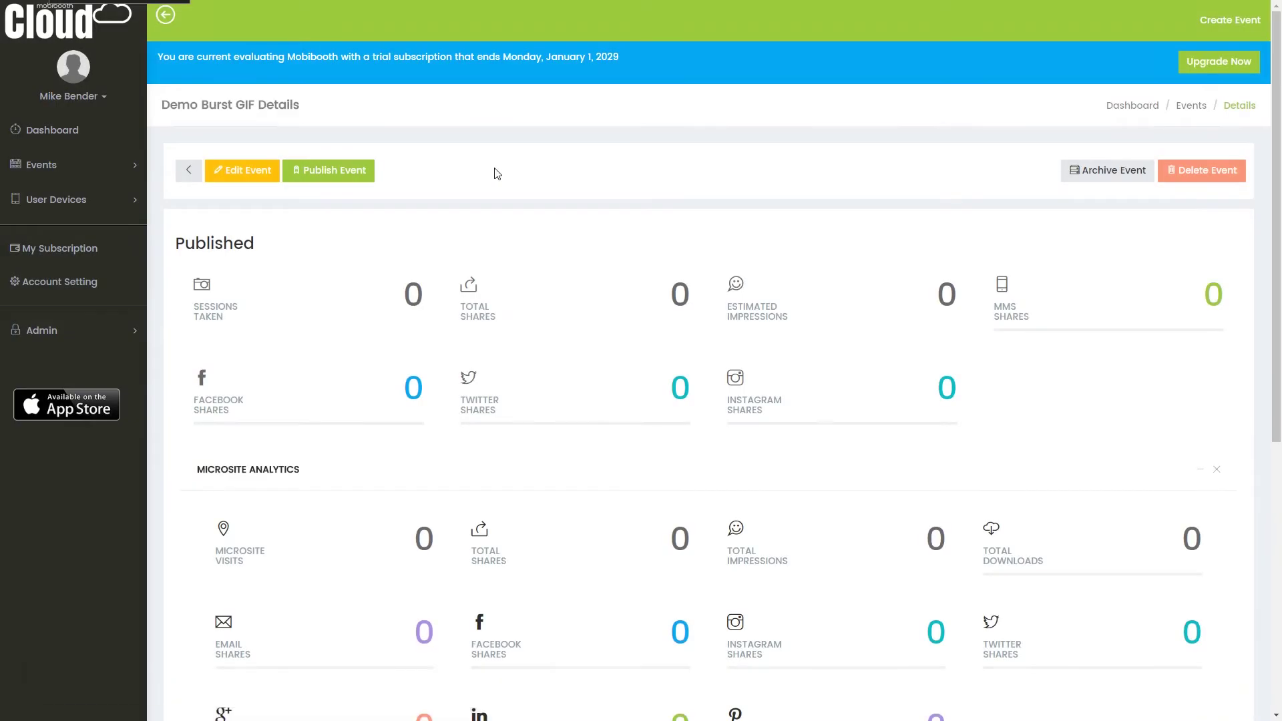
scroll(687, 257, down, 6)
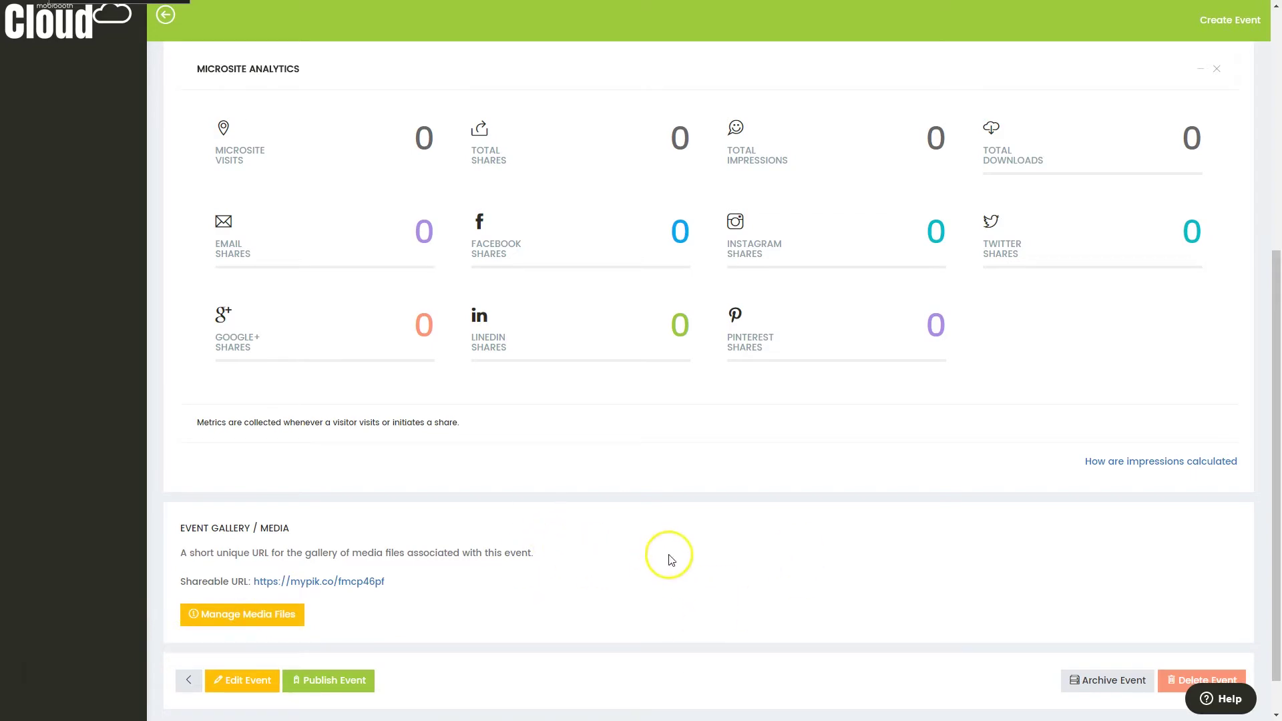
scroll(747, 554, up, 6)
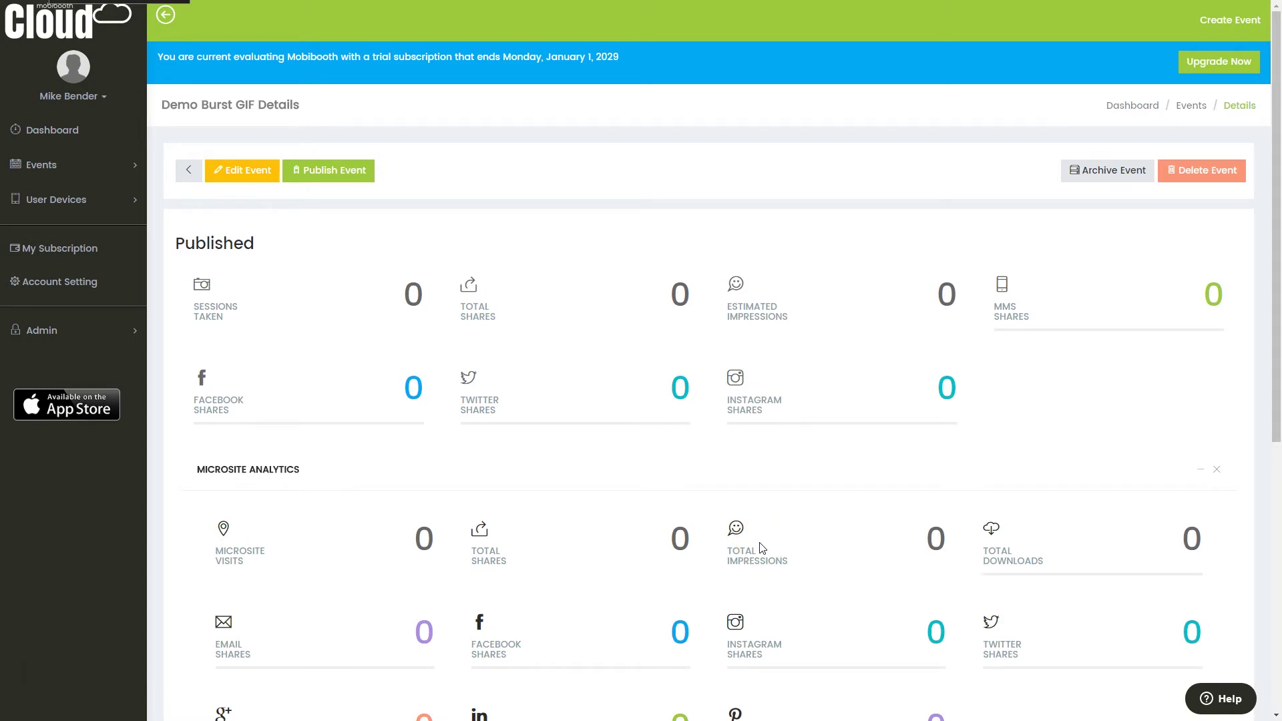
click(262, 175)
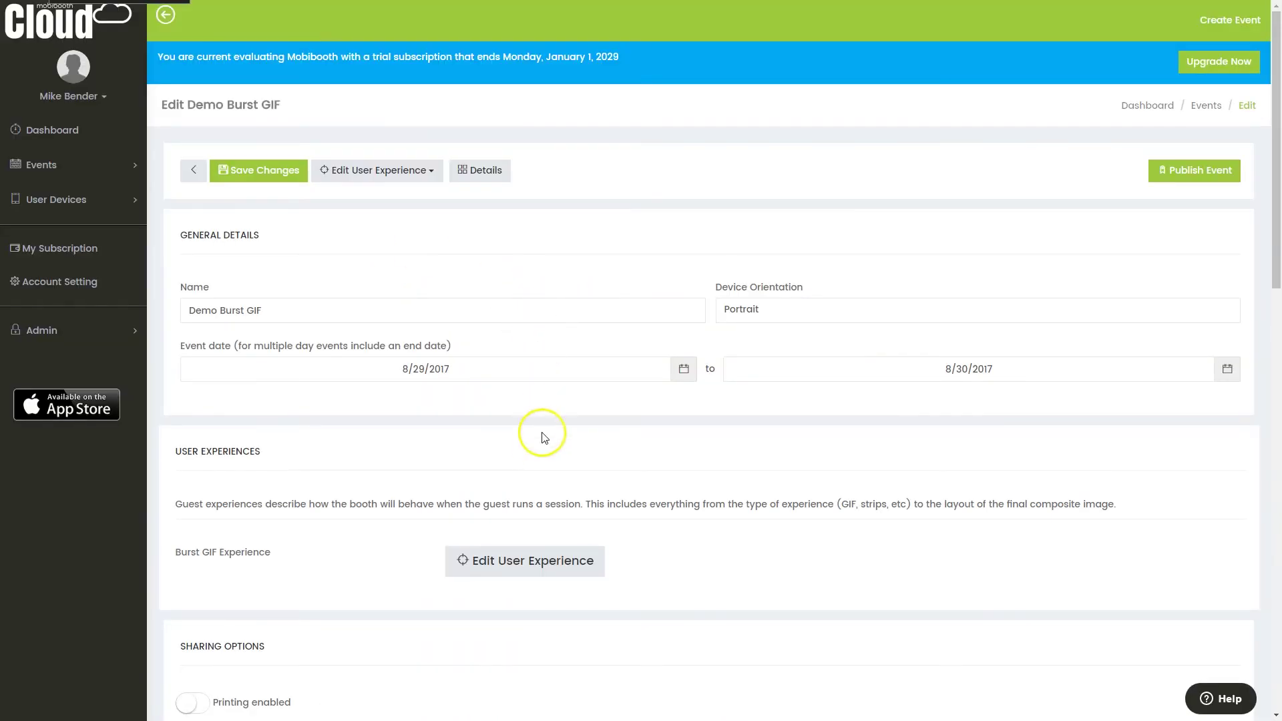
- Open the Burst GIF Experience session profile from the event's user experiences
click(403, 175)
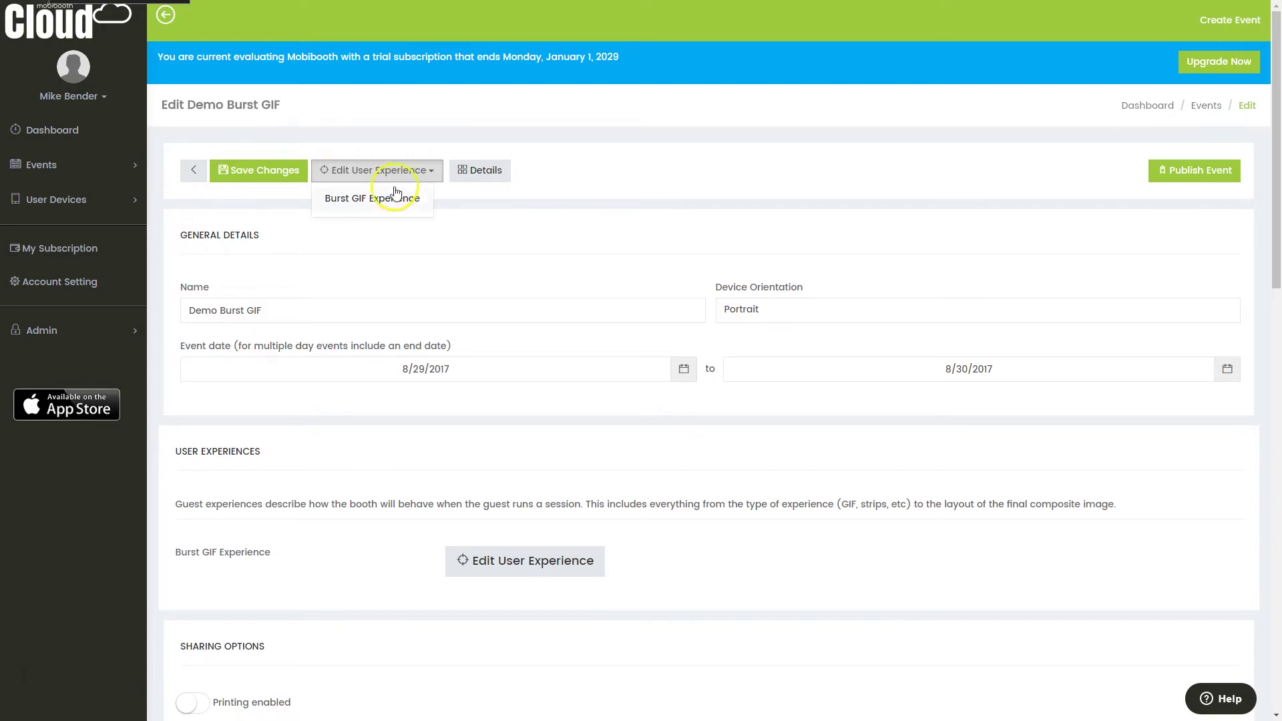
click(396, 195)
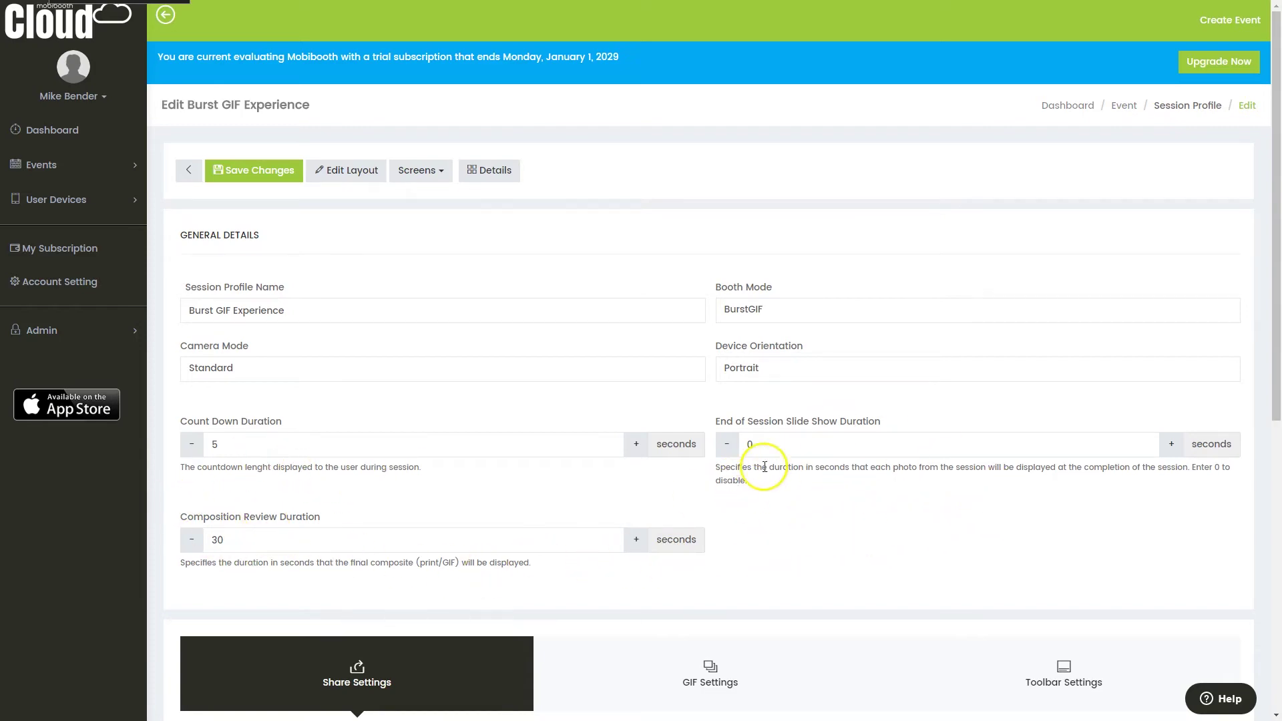
scroll(933, 492, down, 8)
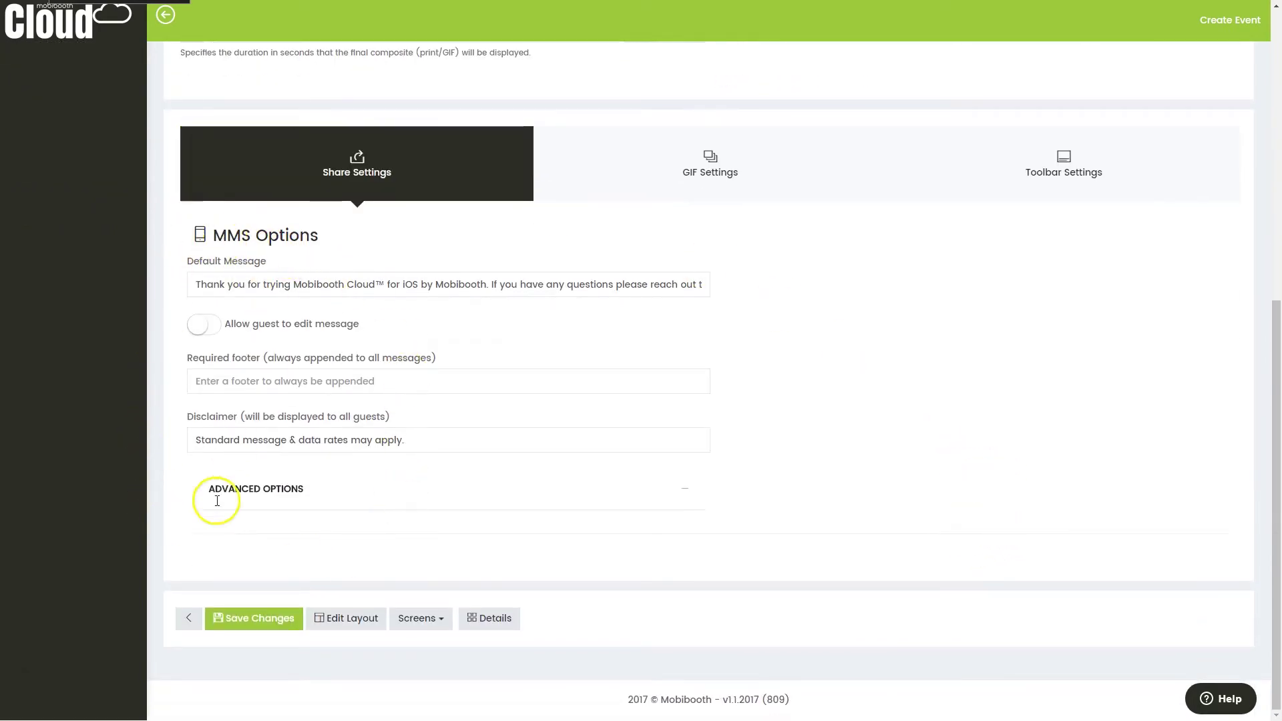
click(684, 494)
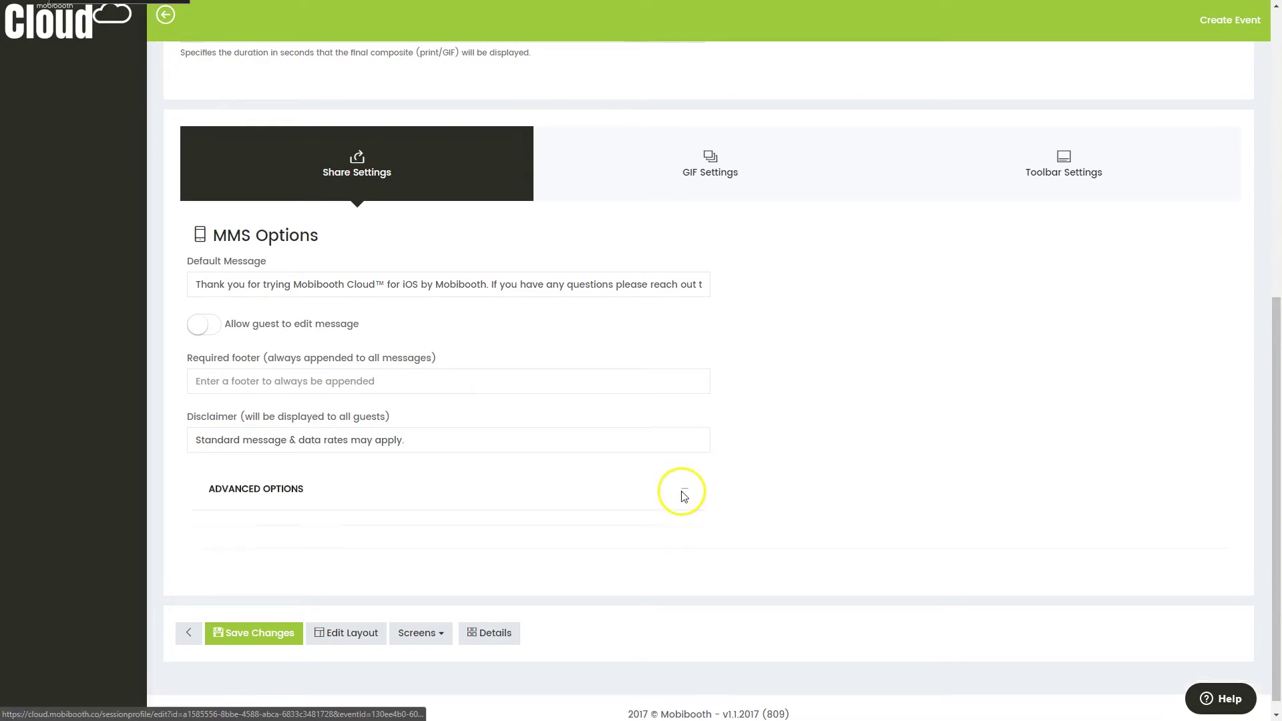
scroll(558, 496, down, 3)
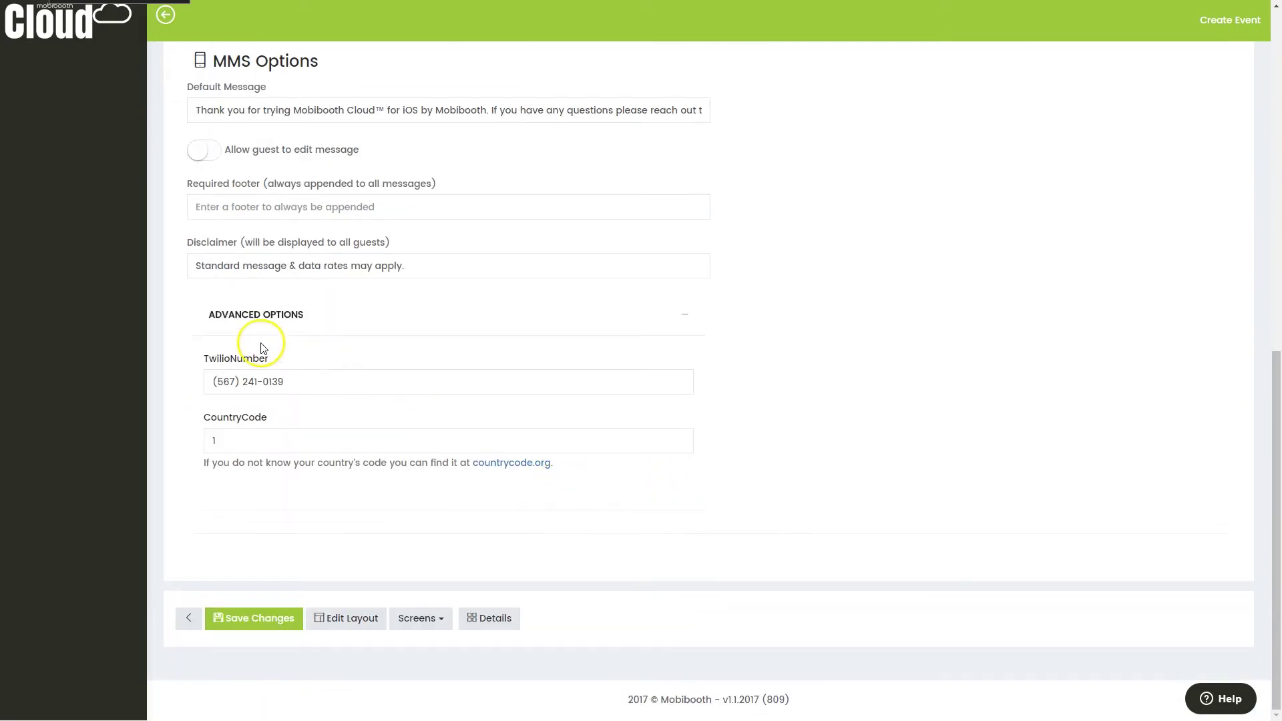
click(682, 318)
- Set the Photo Capture Interval to 150 ms in GIF Settings and save the profile
click(746, 176)
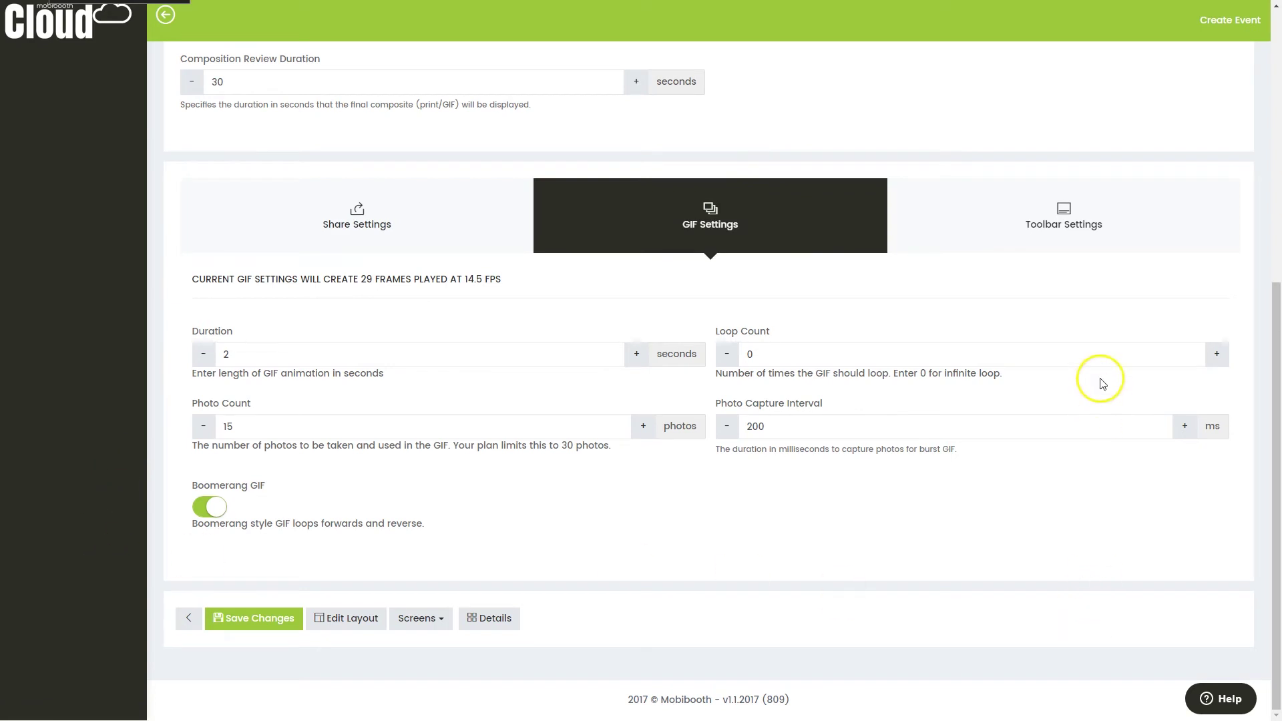
double_click(740, 428)
text(150)
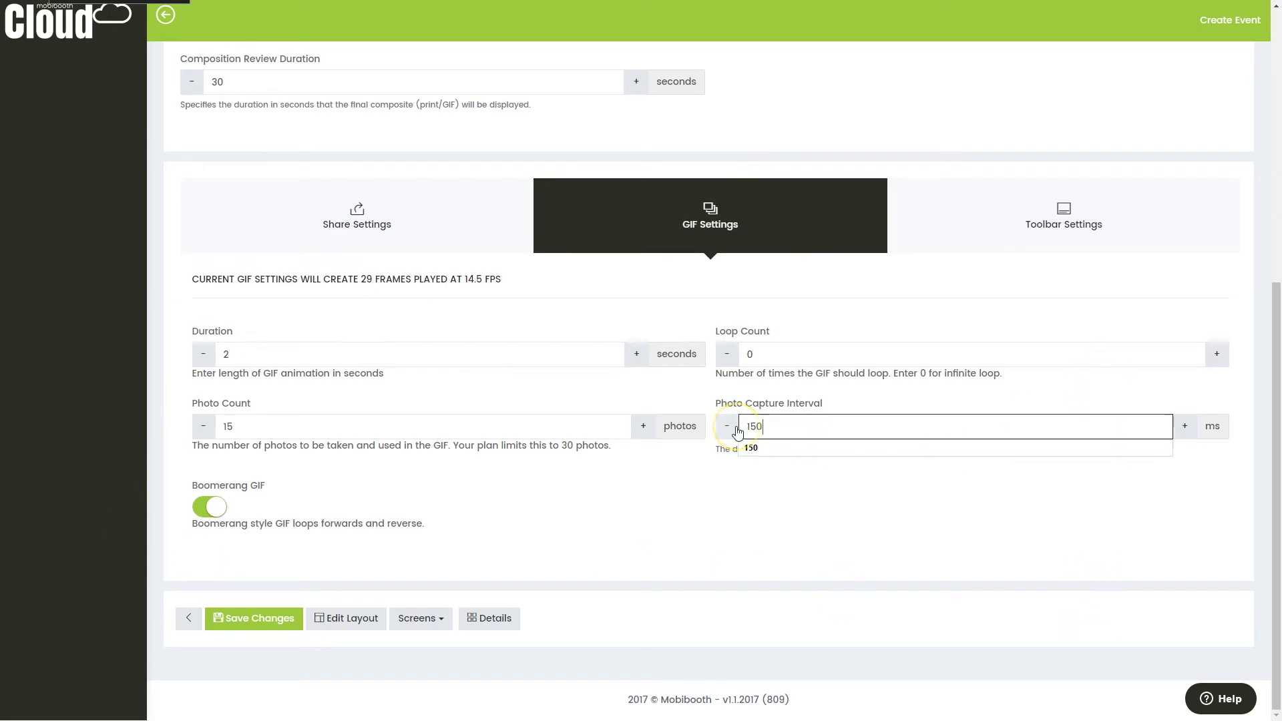
click(802, 536)
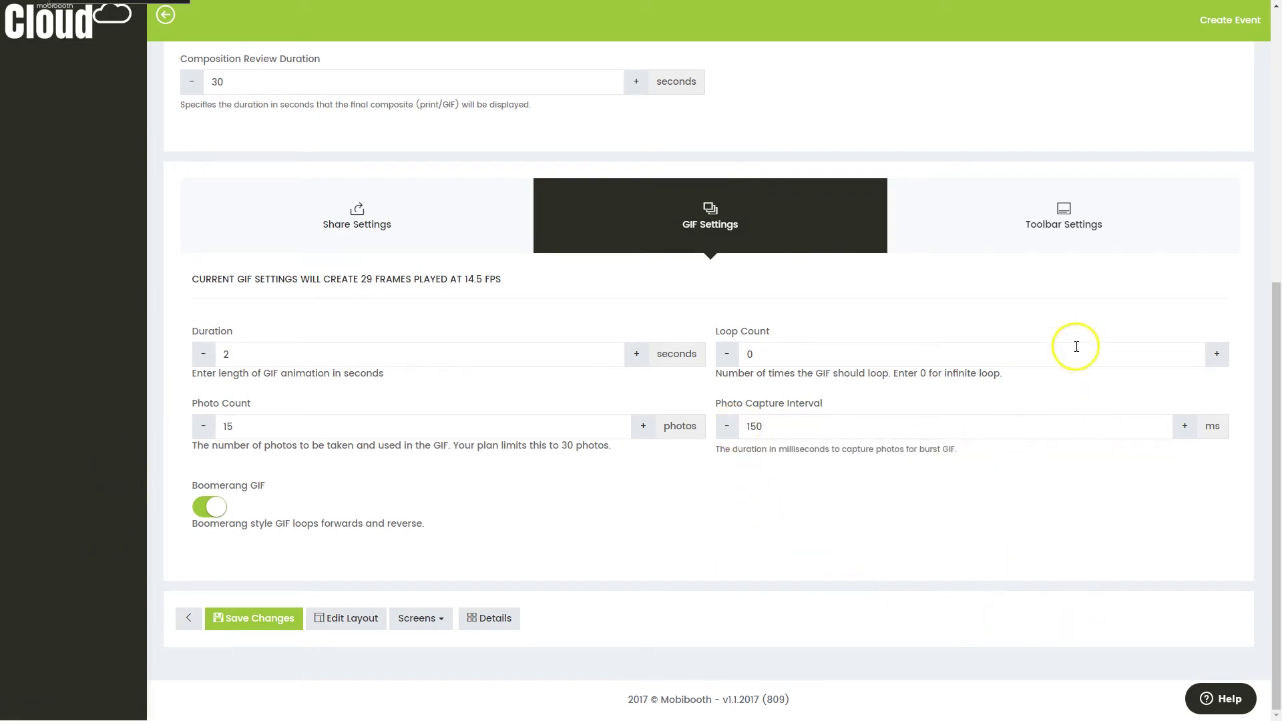
click(1007, 248)
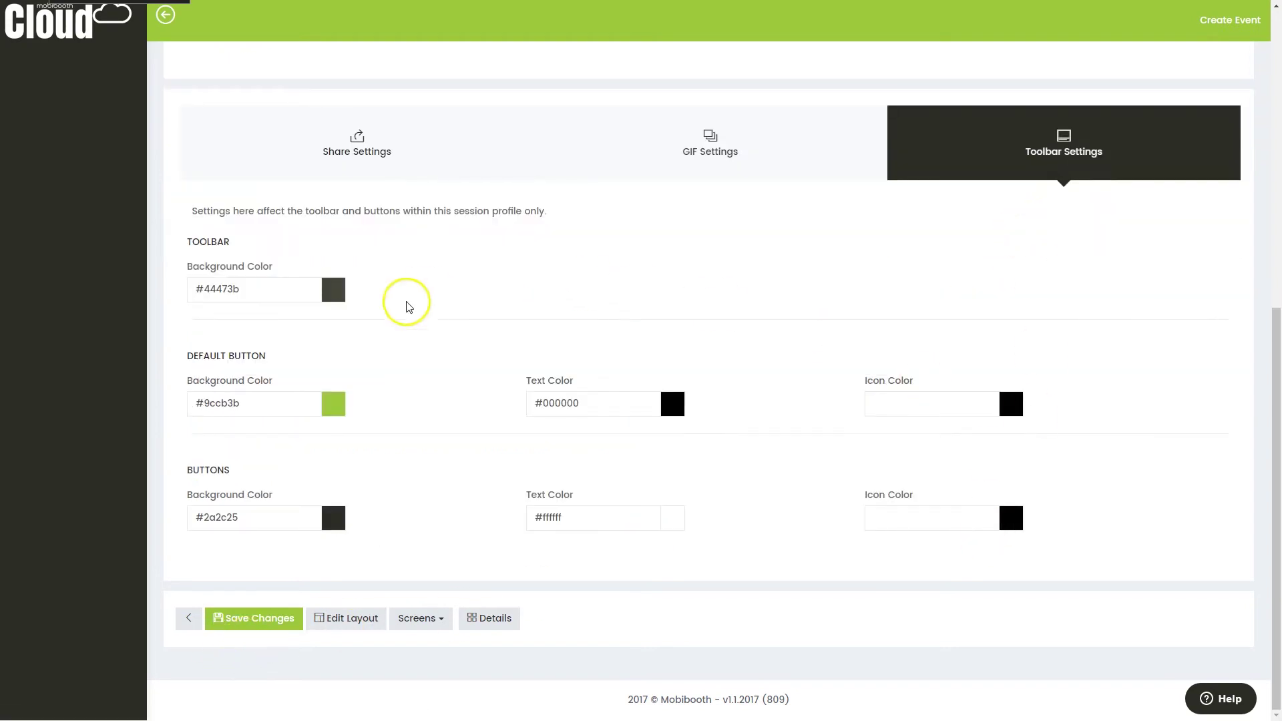
click(735, 136)
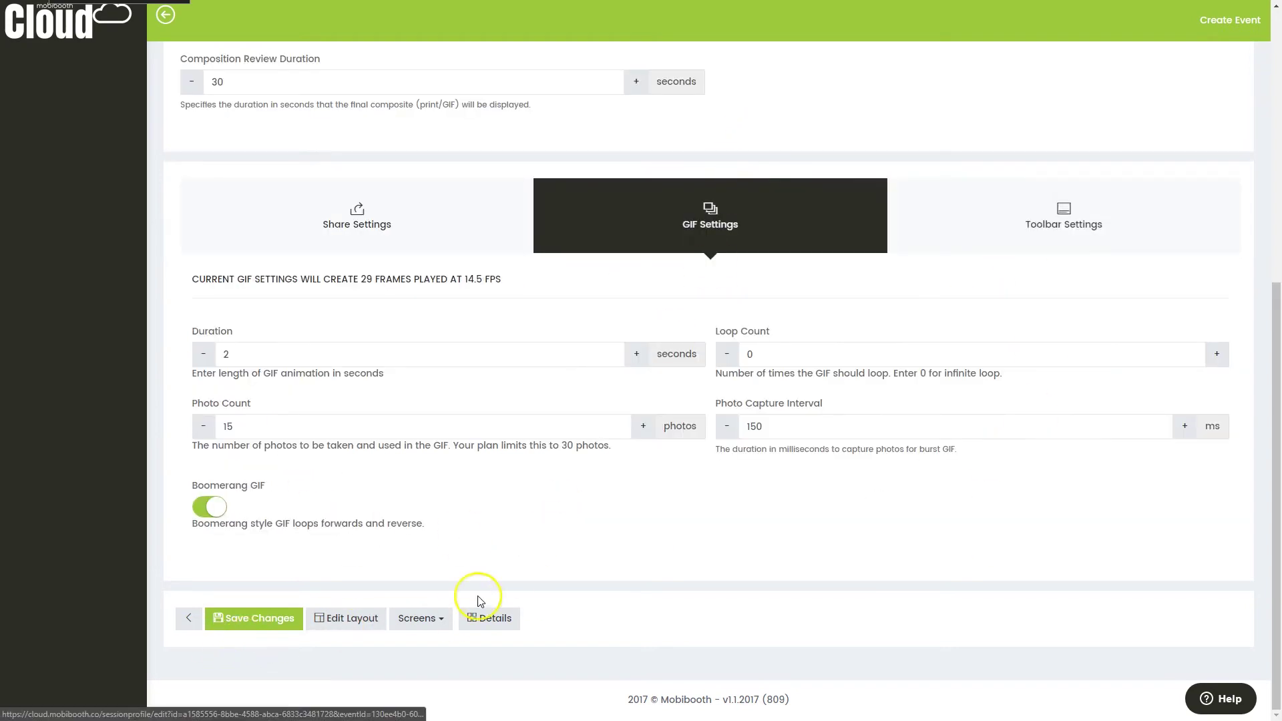
click(257, 615)
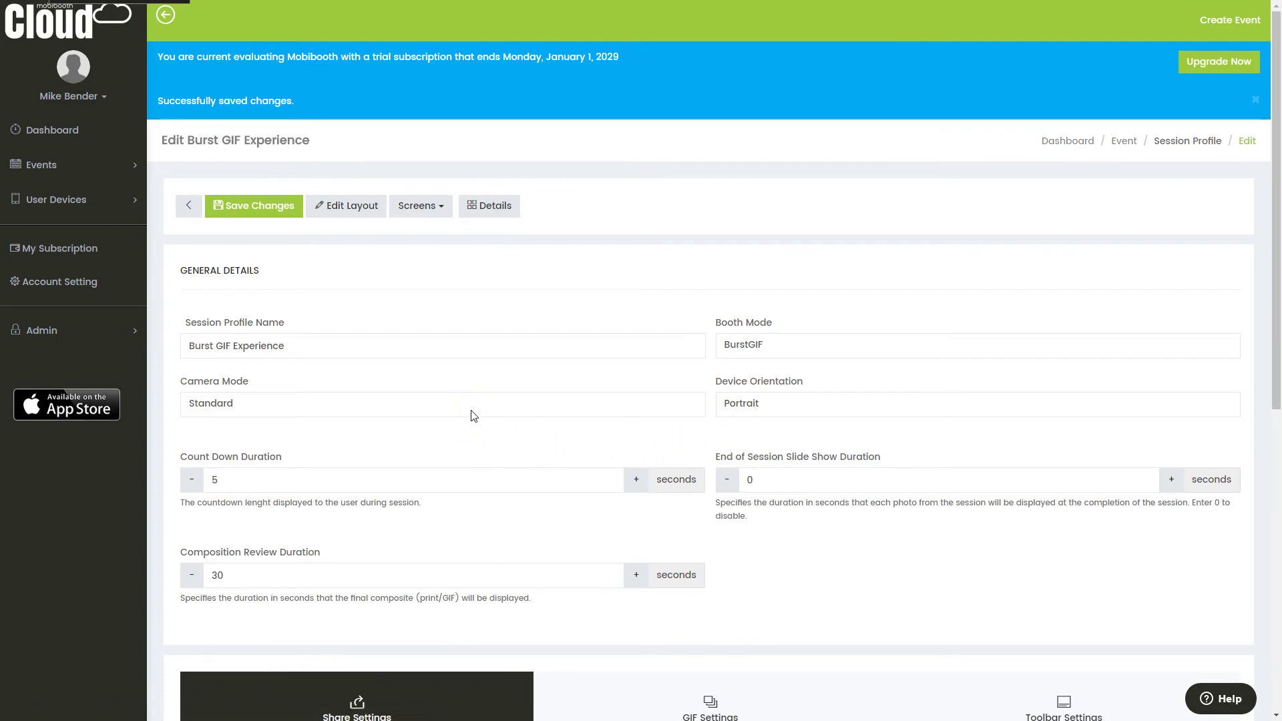
- Open the experience's layout and set its size to 400 × 600
click(356, 221)
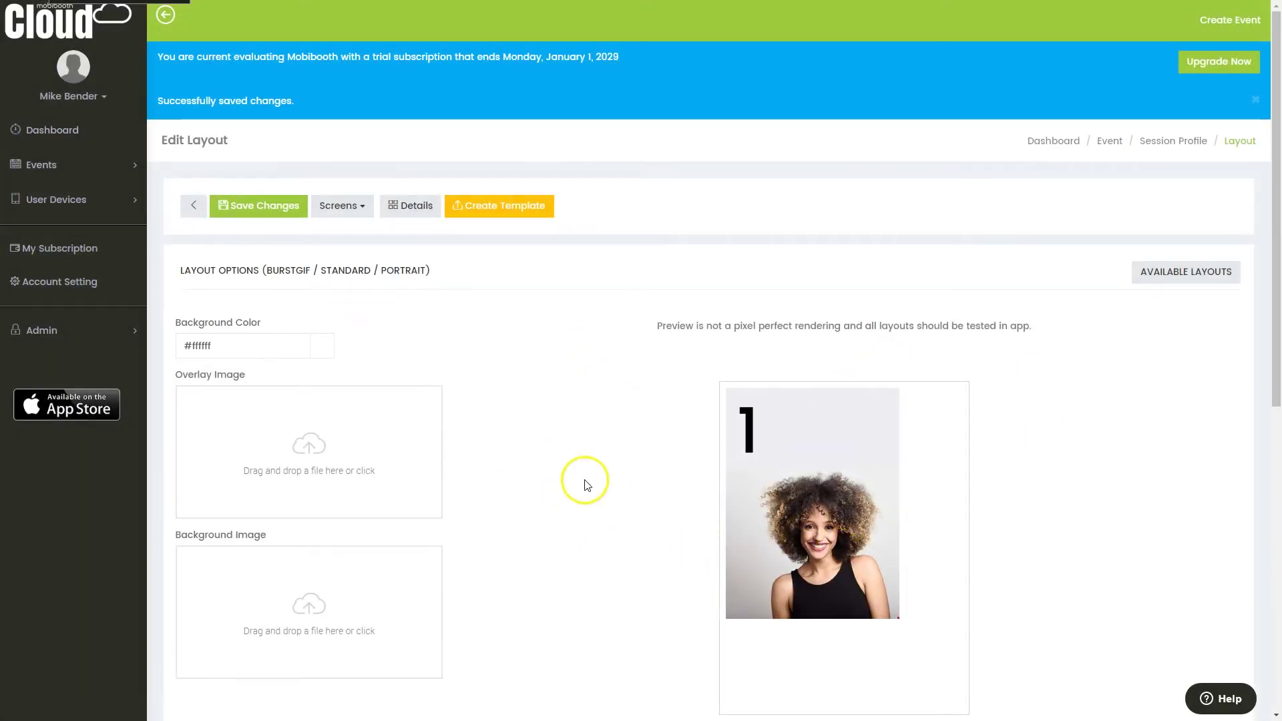
scroll(581, 450, down, 5)
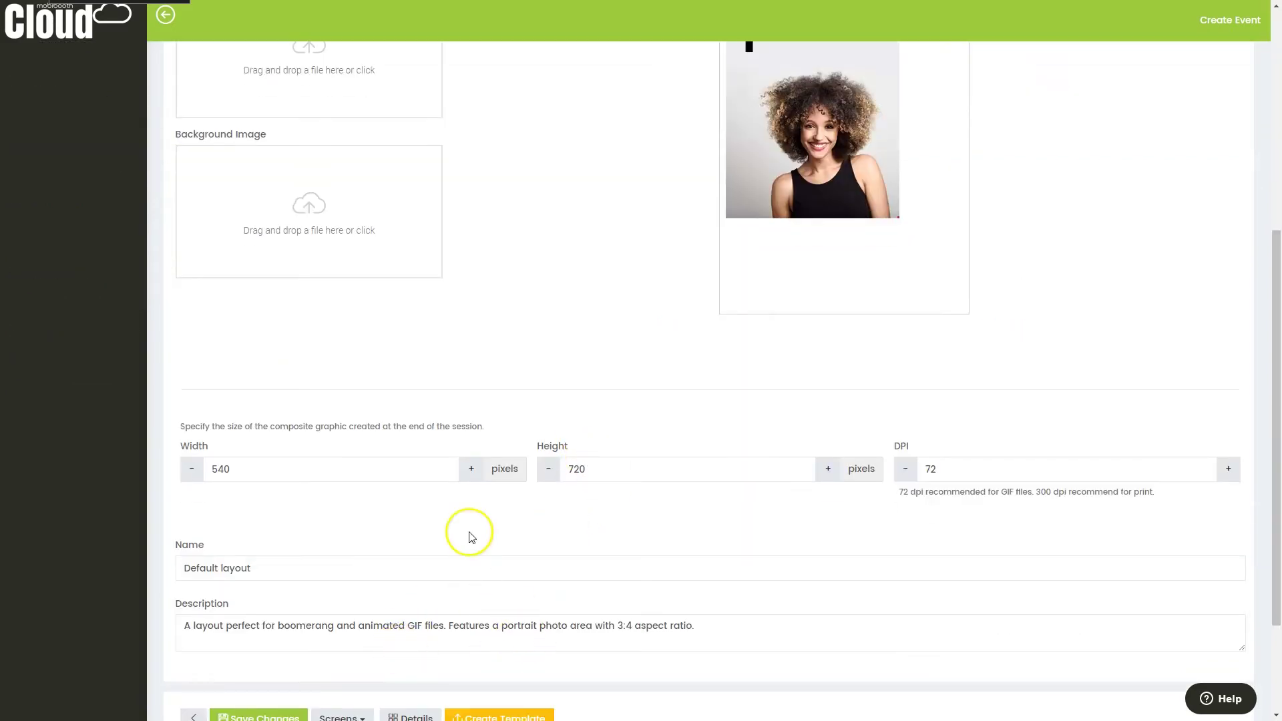
drag(269, 473, 199, 473)
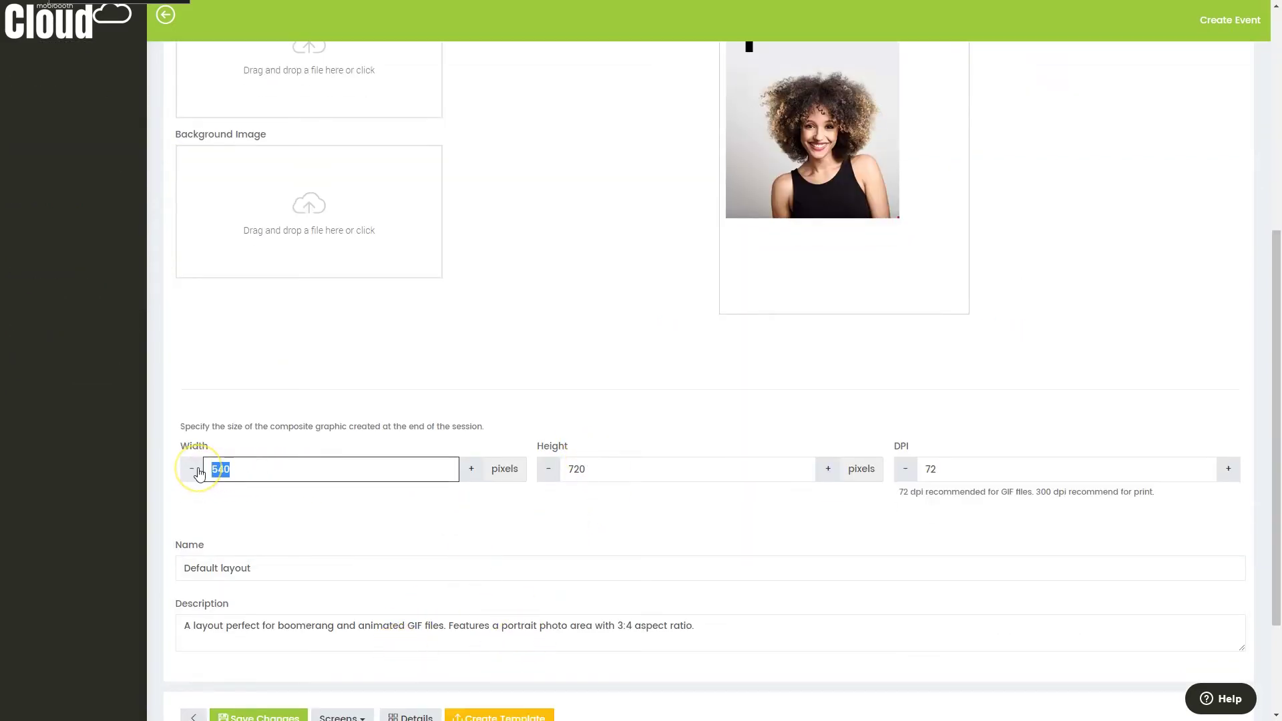
text(400)
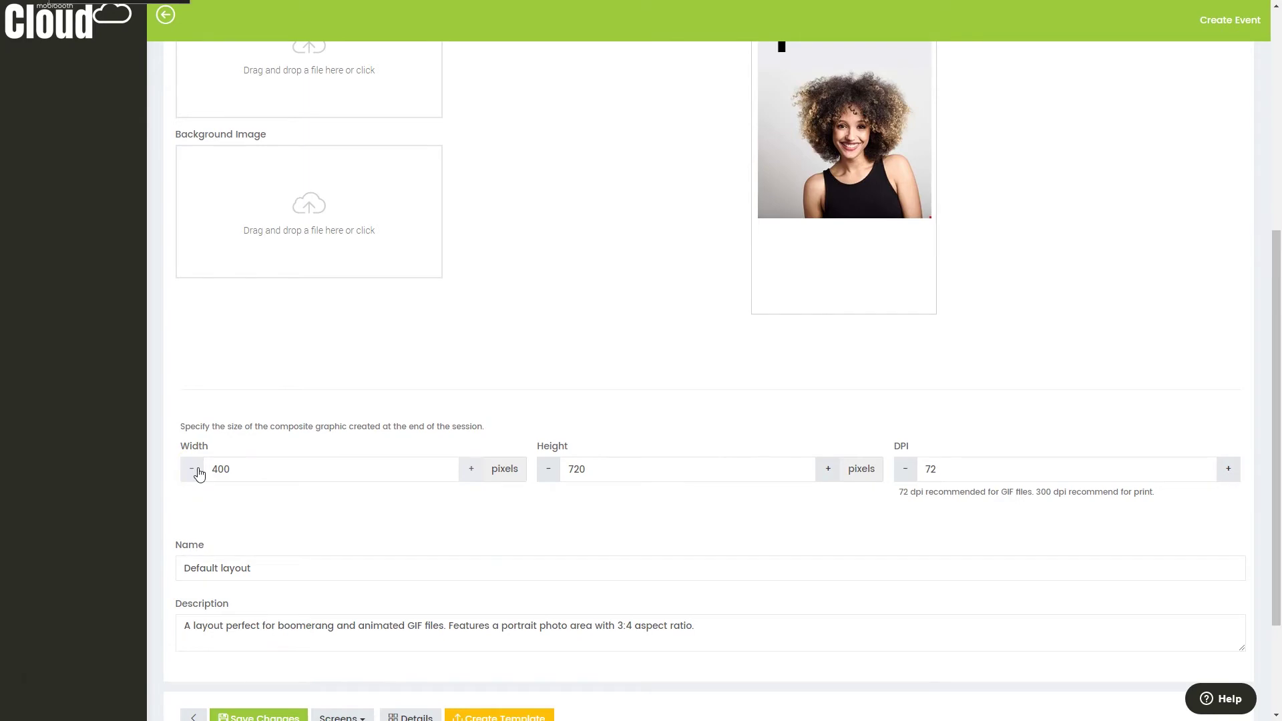
drag(598, 465, 544, 465)
text(600)
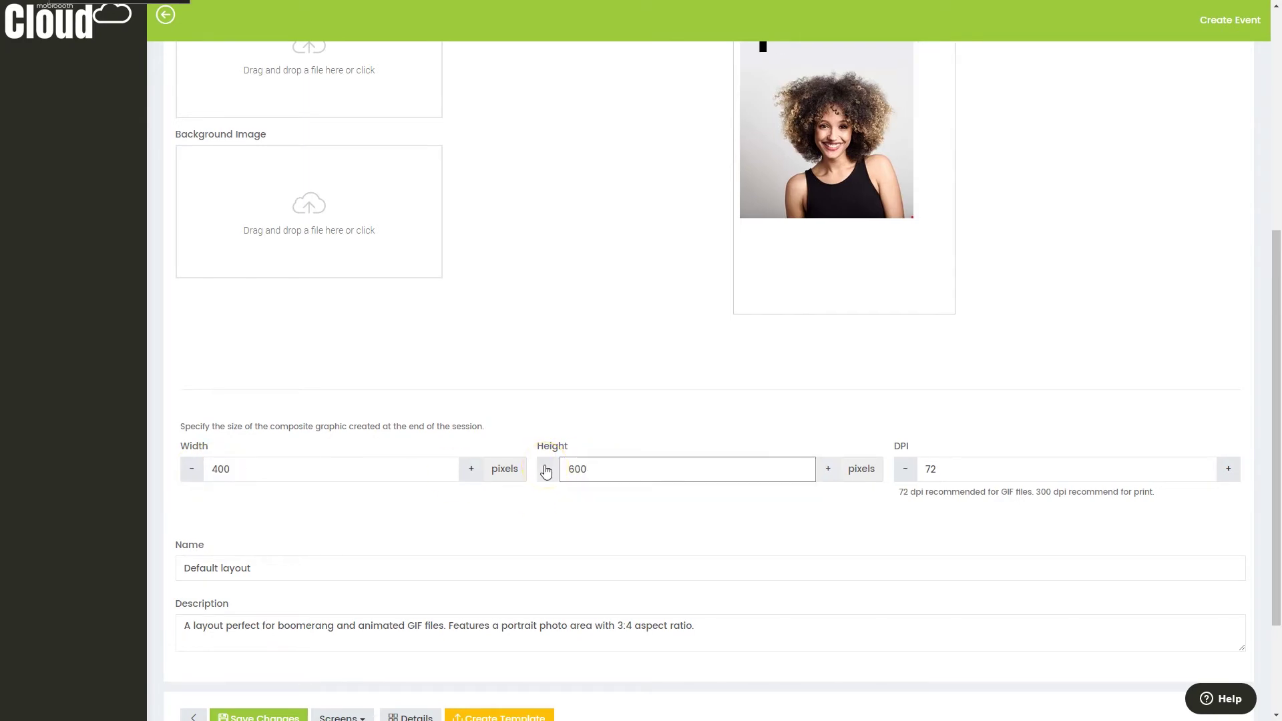
- Size the session photo to 450 × 600 at X 0, Y 0 and save
scroll(634, 574, down, 2)
click(257, 630)
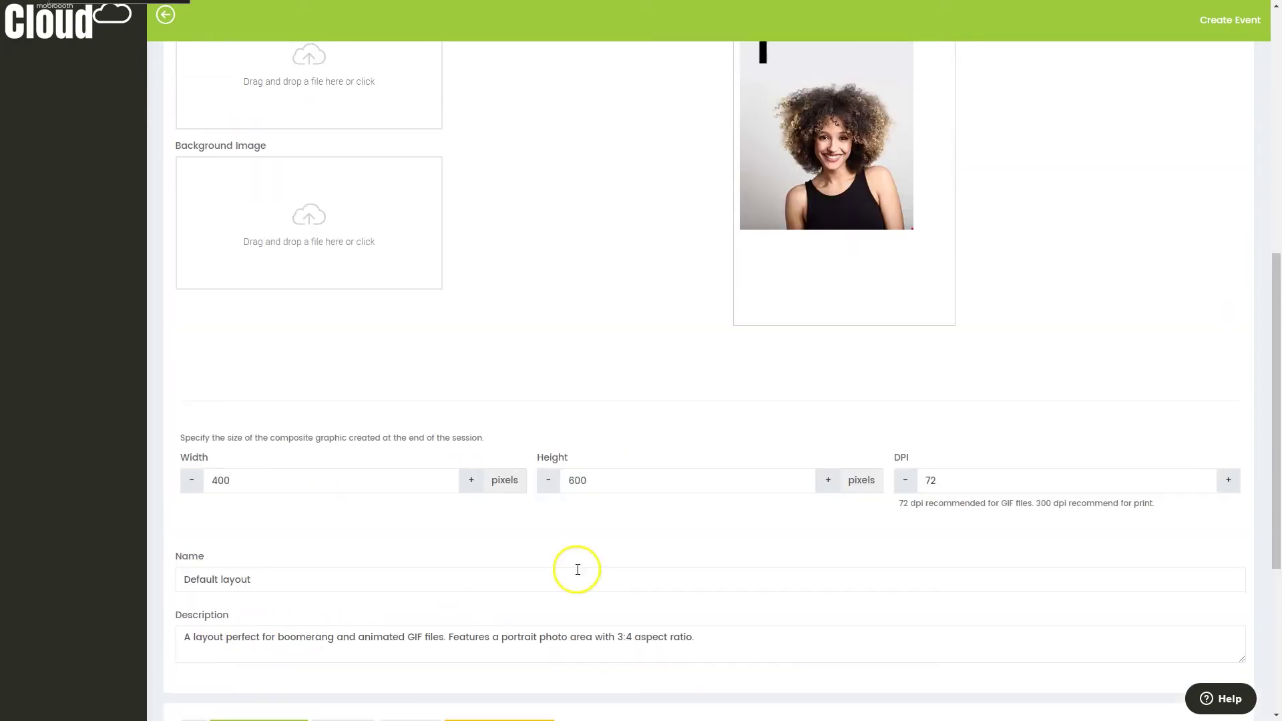
scroll(600, 534, down, 3)
scroll(621, 504, down, 2)
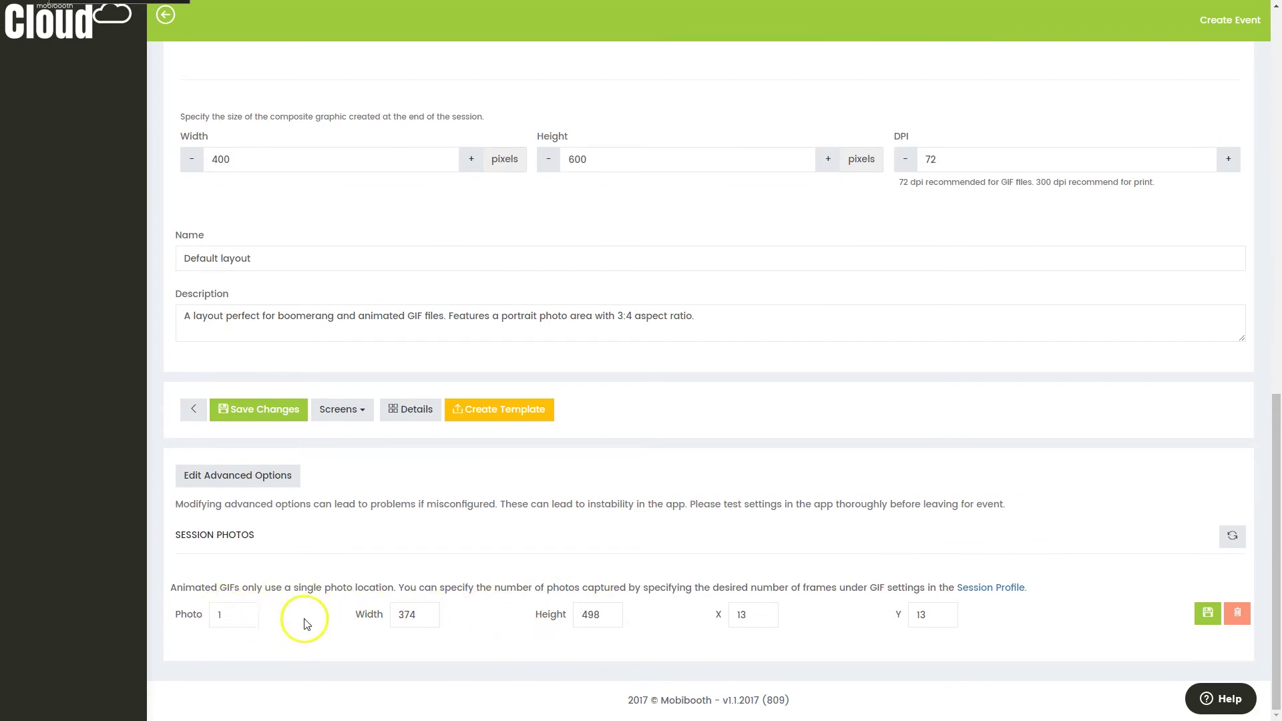
double_click(407, 614)
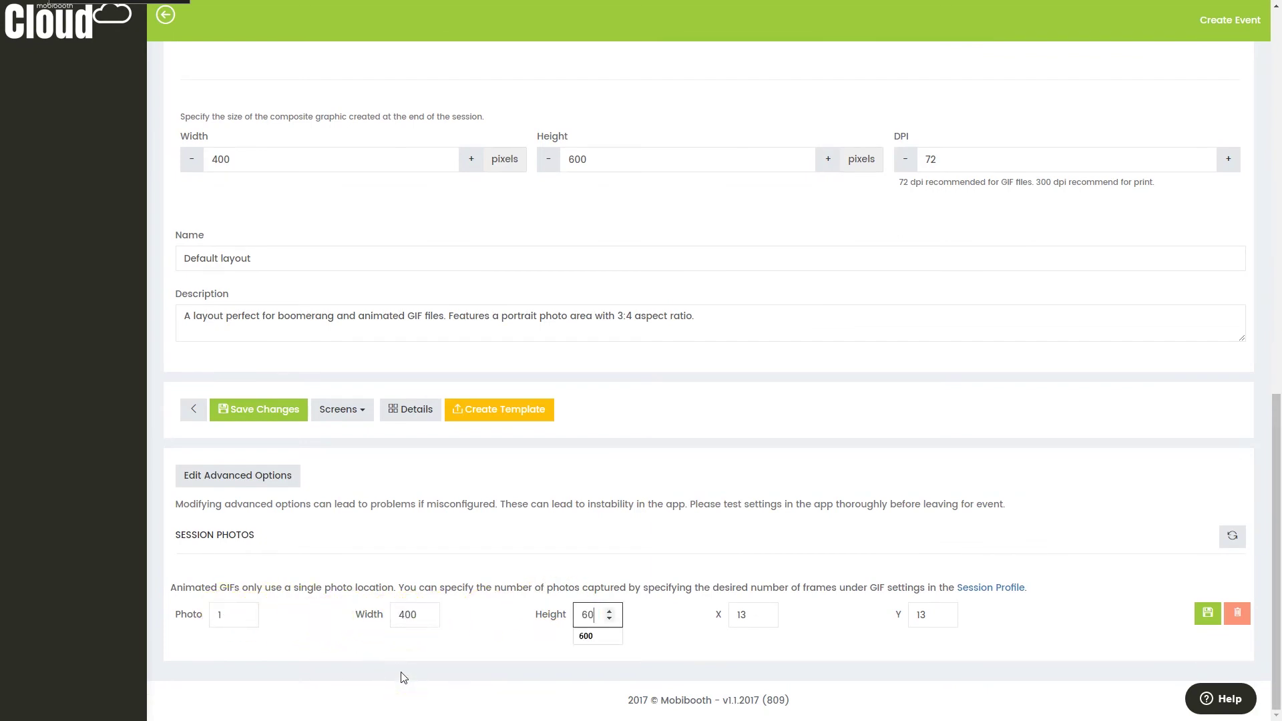
key(Tab)
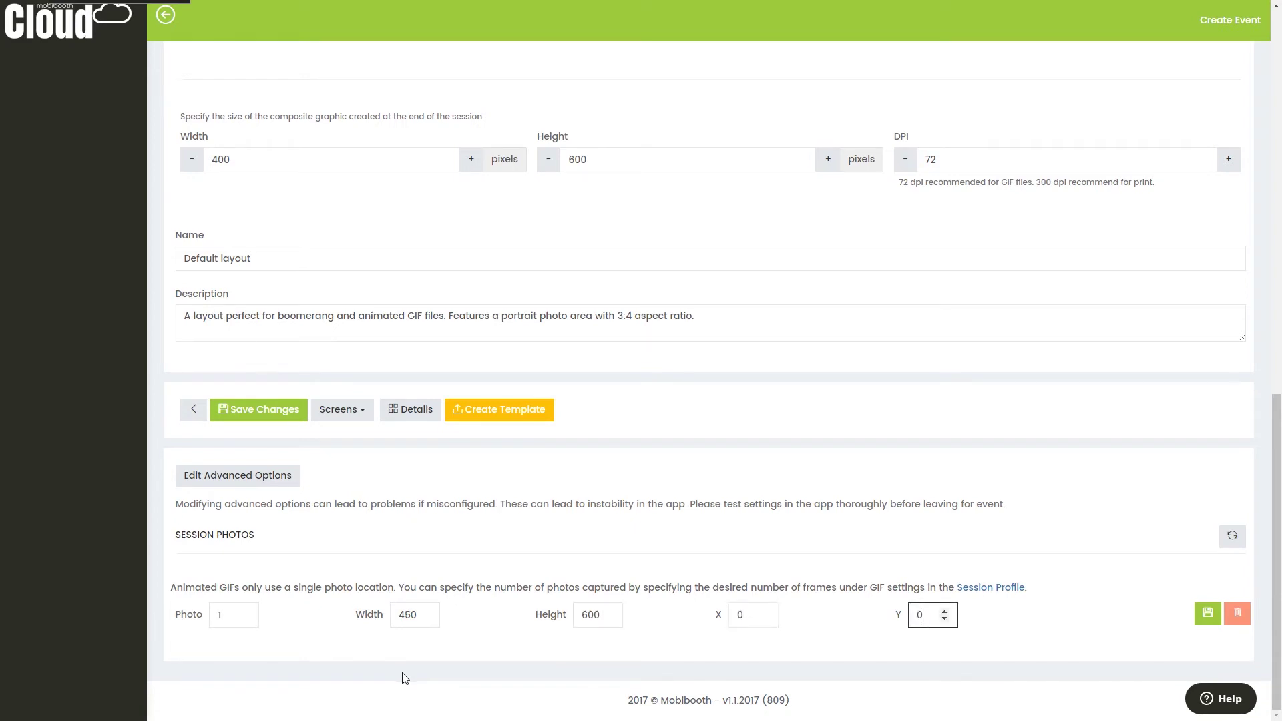
click(1207, 613)
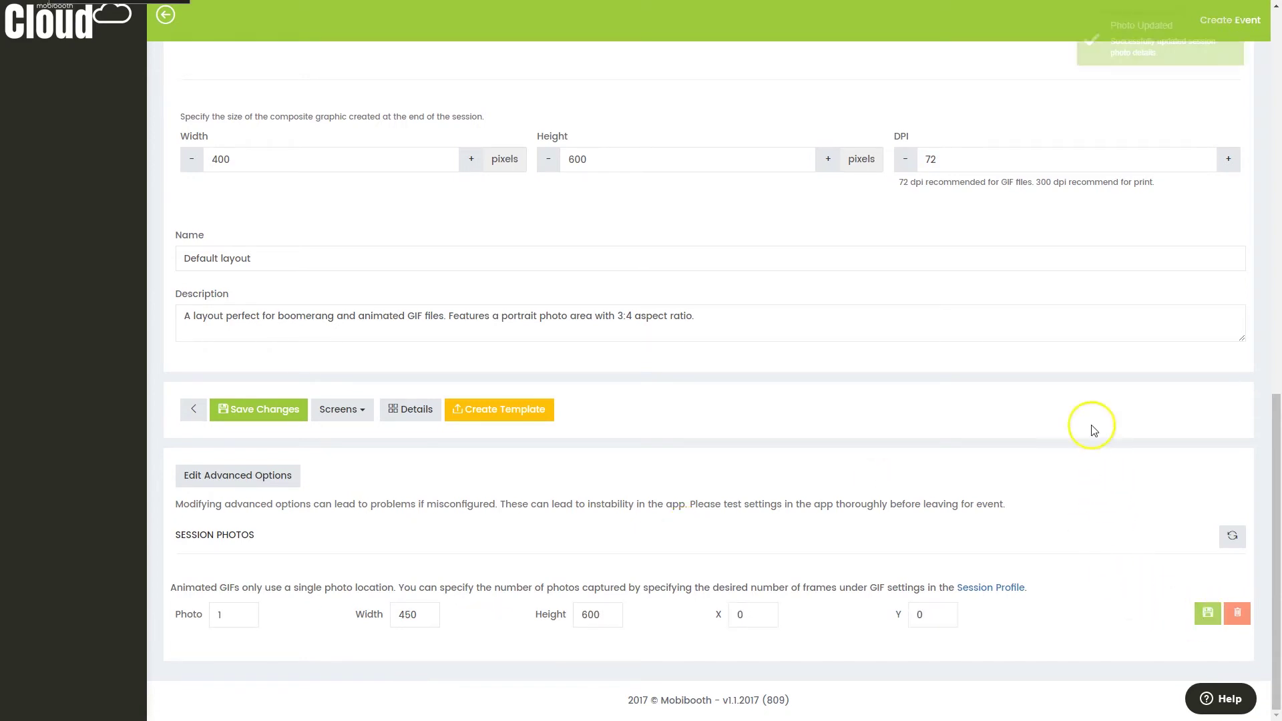
- Drop gif-template.png from File Explorer into the Overlay Image zone and save the layout
scroll(830, 369, up, 7)
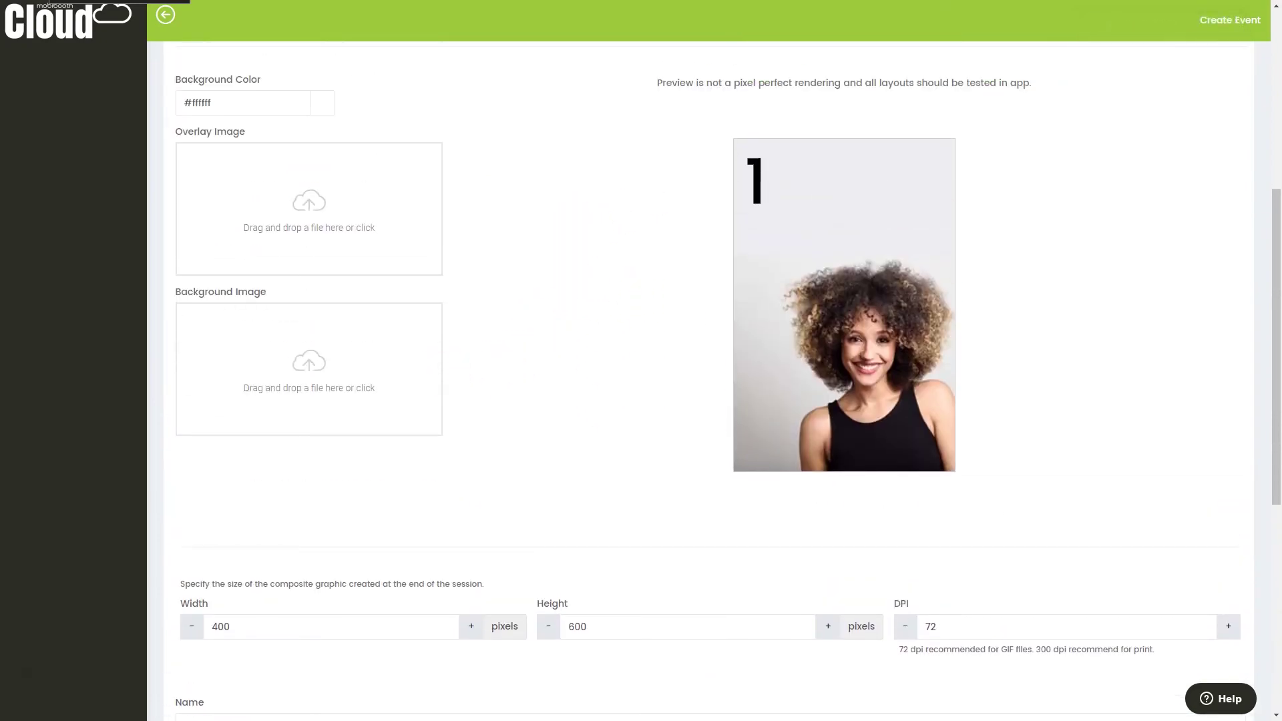
key(alt+Tab)
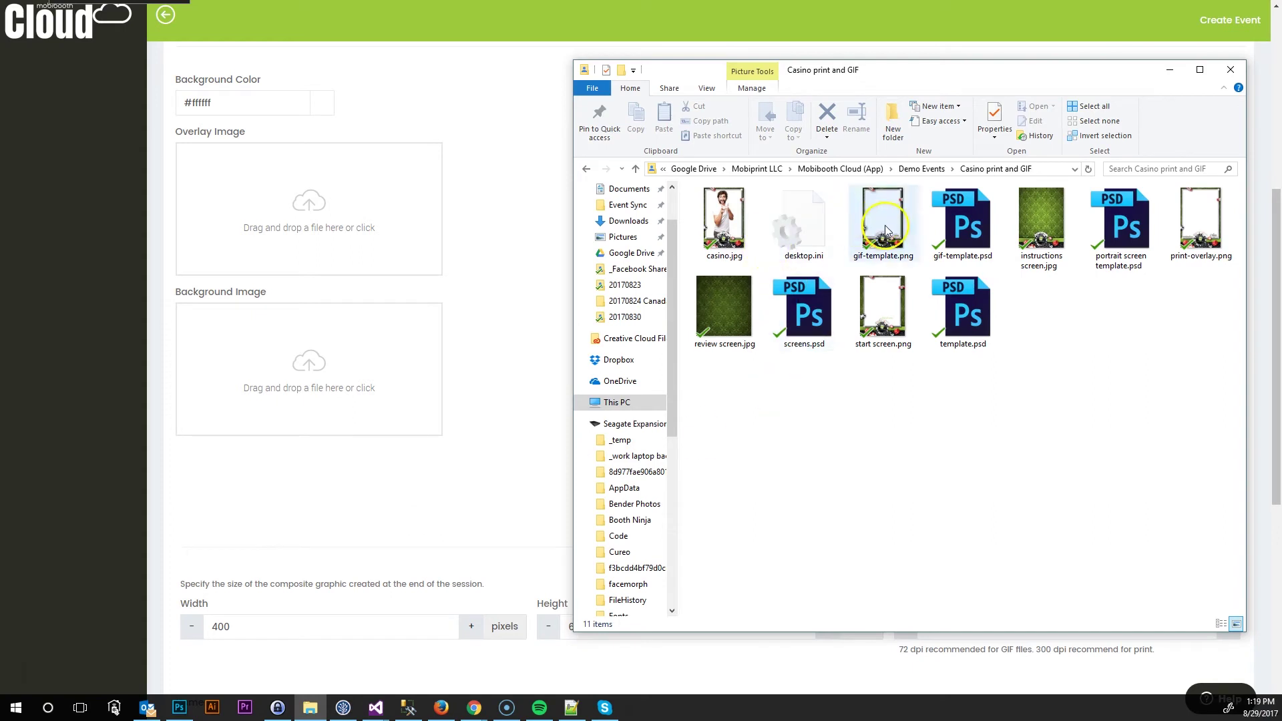
drag(885, 229, 374, 220)
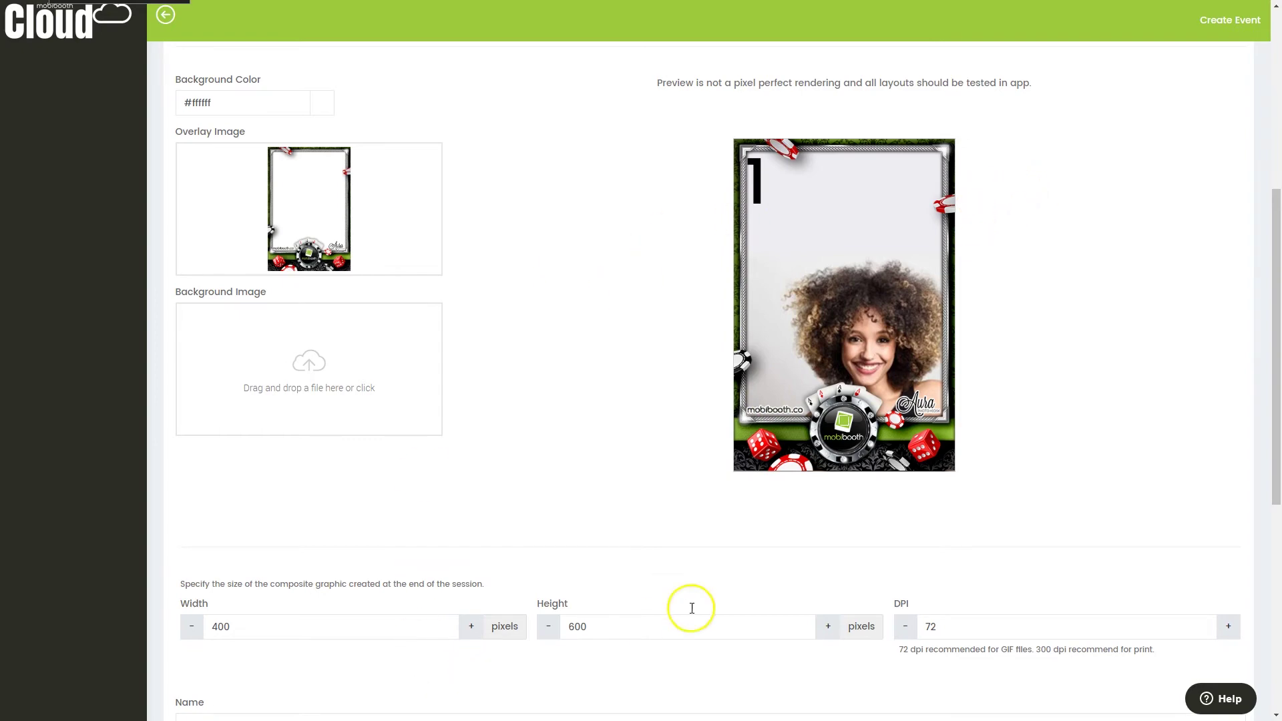
scroll(690, 606, down, 6)
click(287, 476)
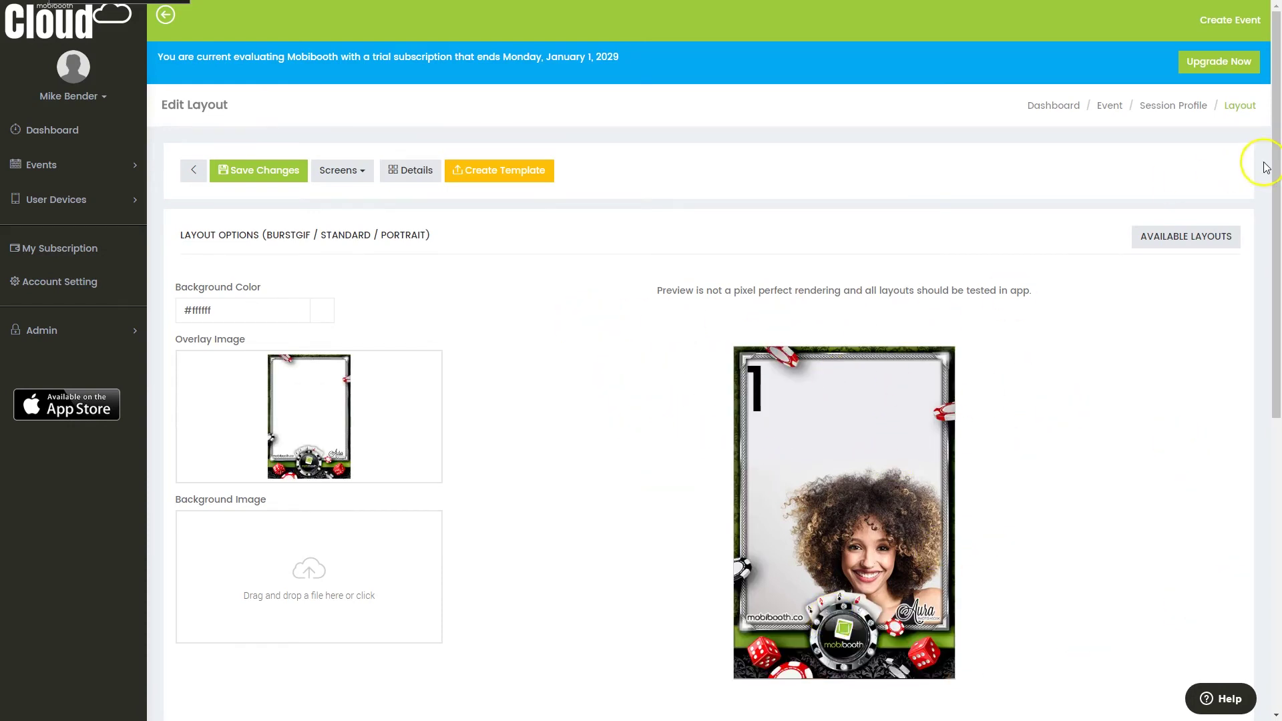
- Cancel the Left Horizontal Strip layout switch, then go to the Start Screen settings
click(1213, 244)
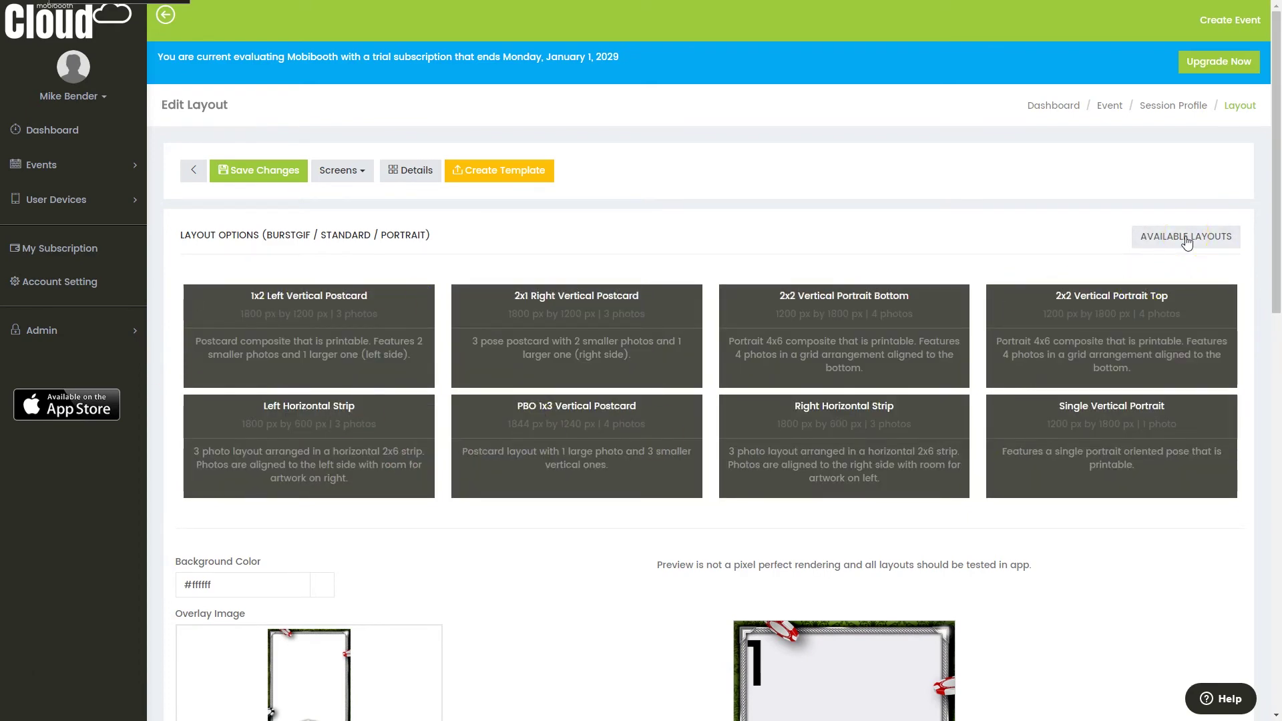
click(332, 414)
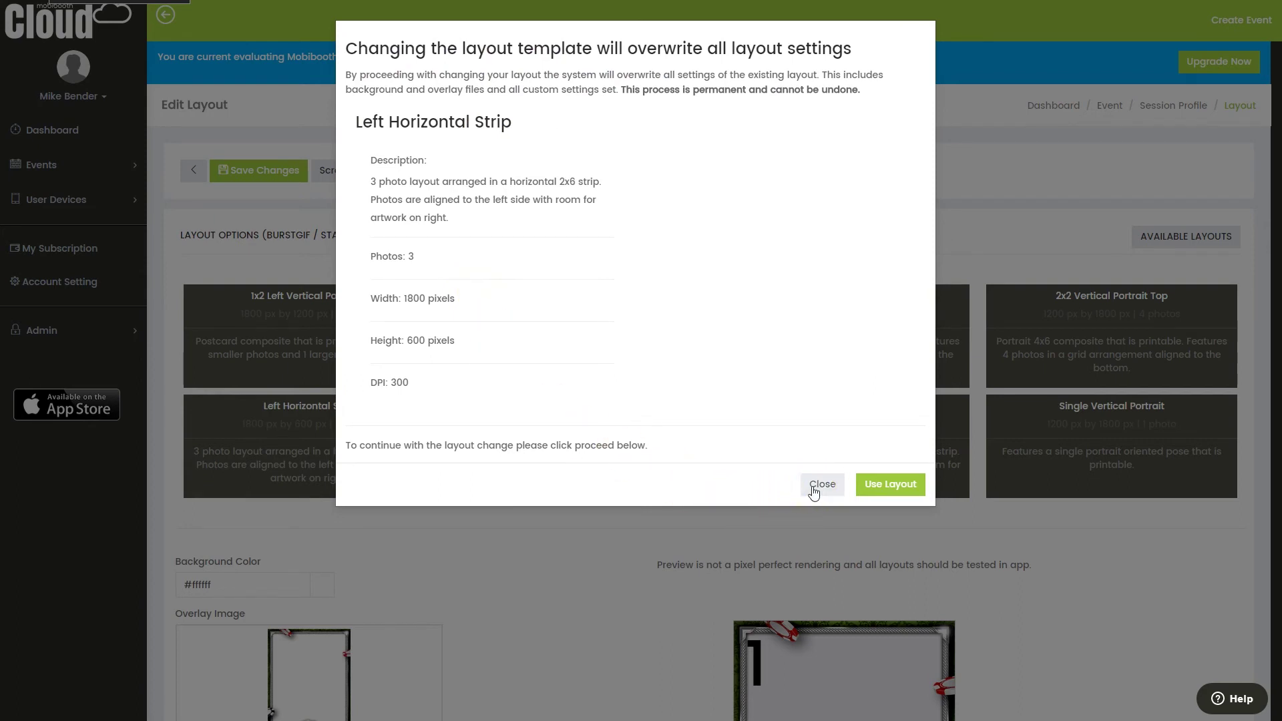
click(813, 491)
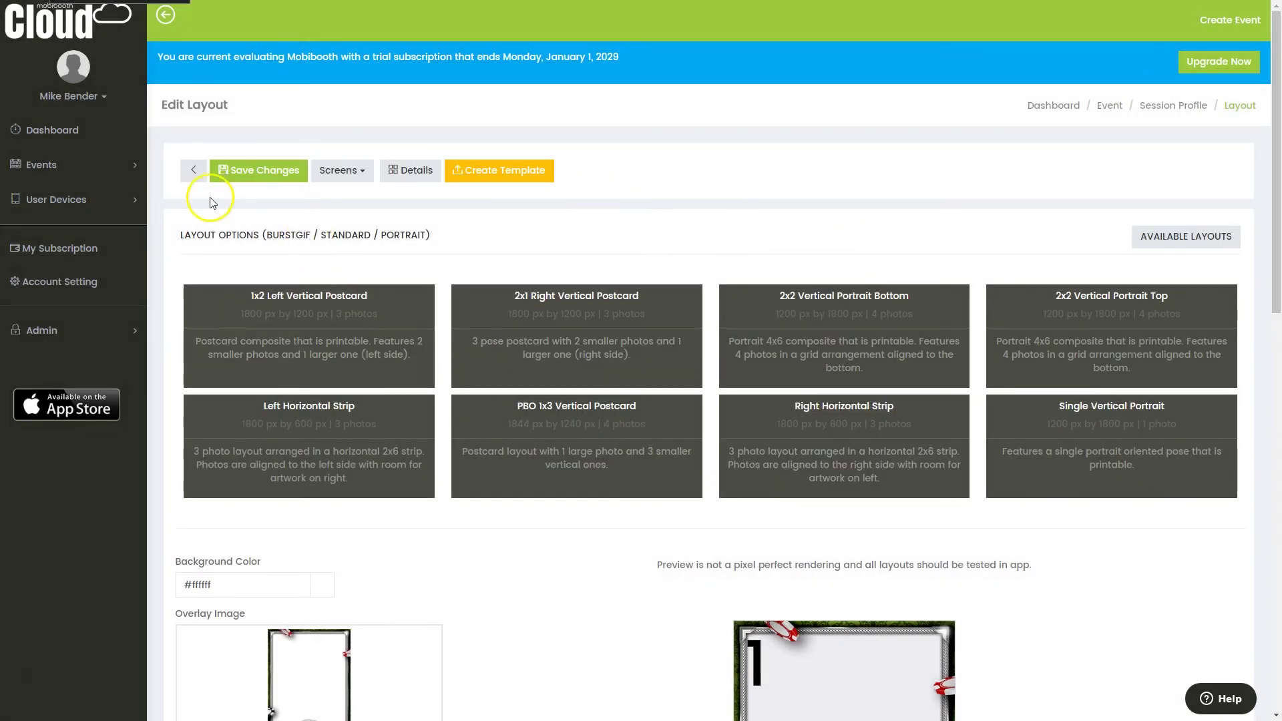
click(338, 171)
click(350, 202)
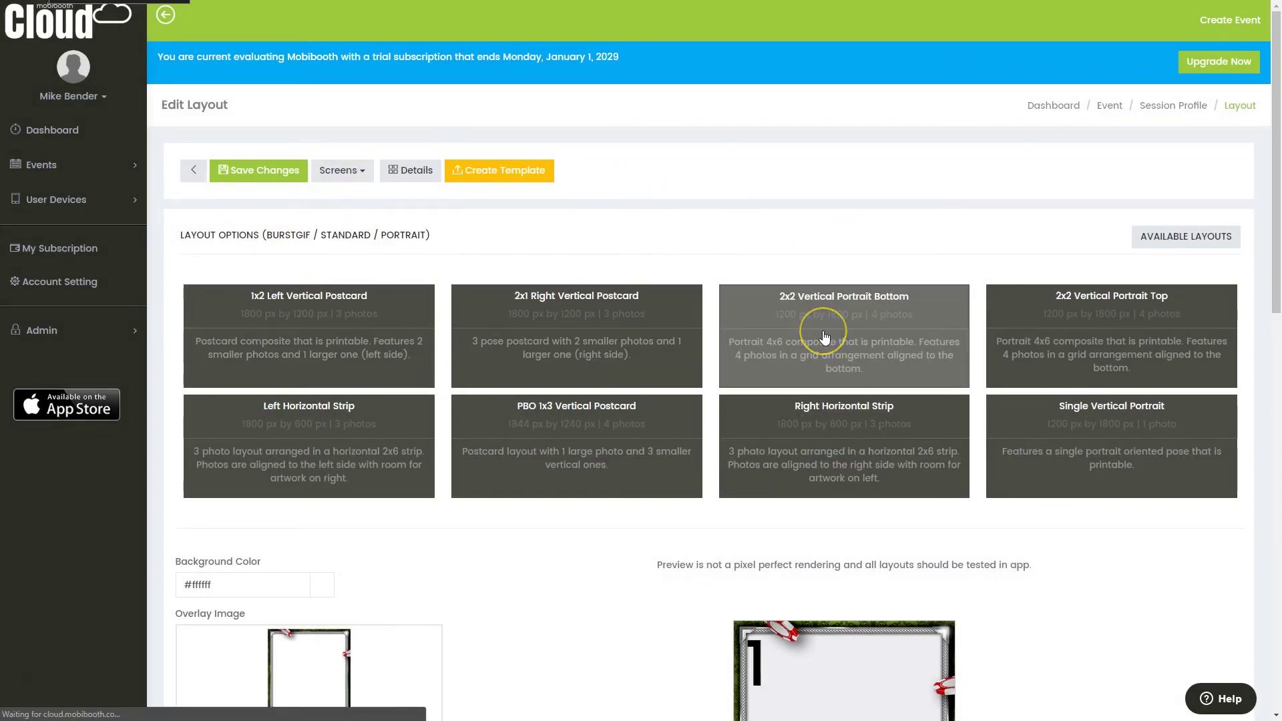
- Drag start screen.png from the casino artwork folder onto the start screen's Overlay Image drop zone
scroll(599, 362, down, 3)
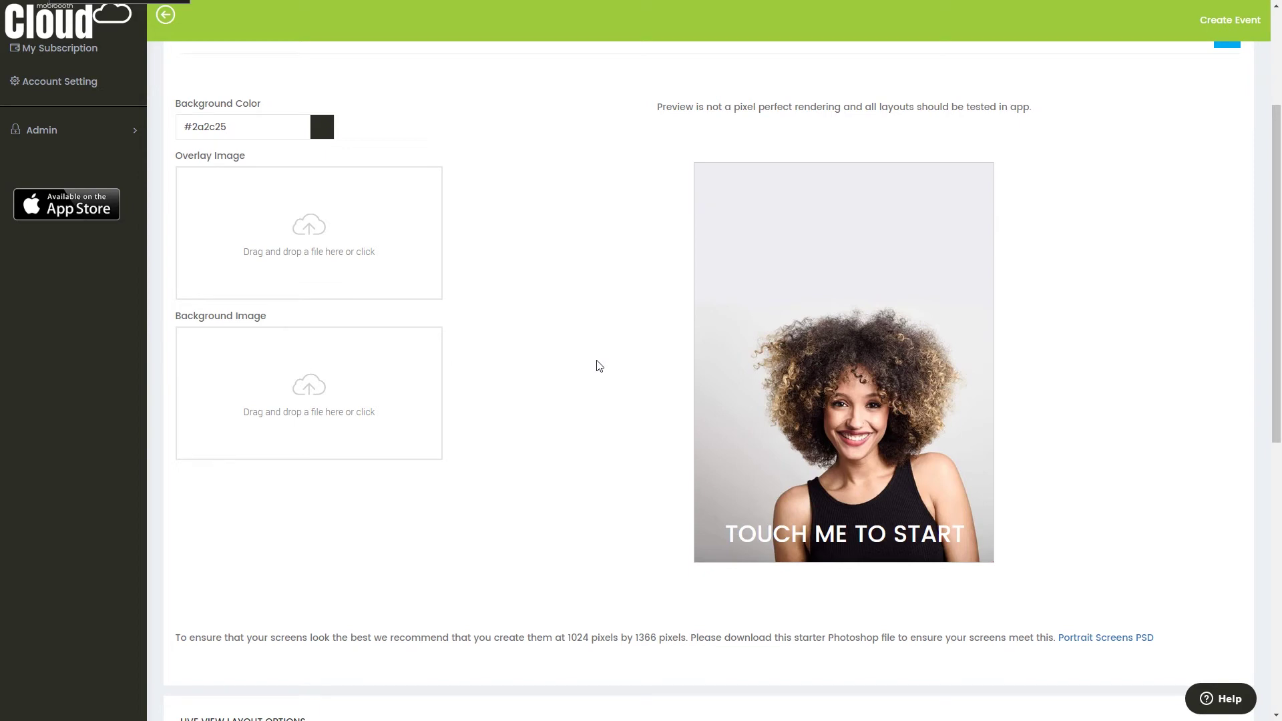
key(alt+Tab)
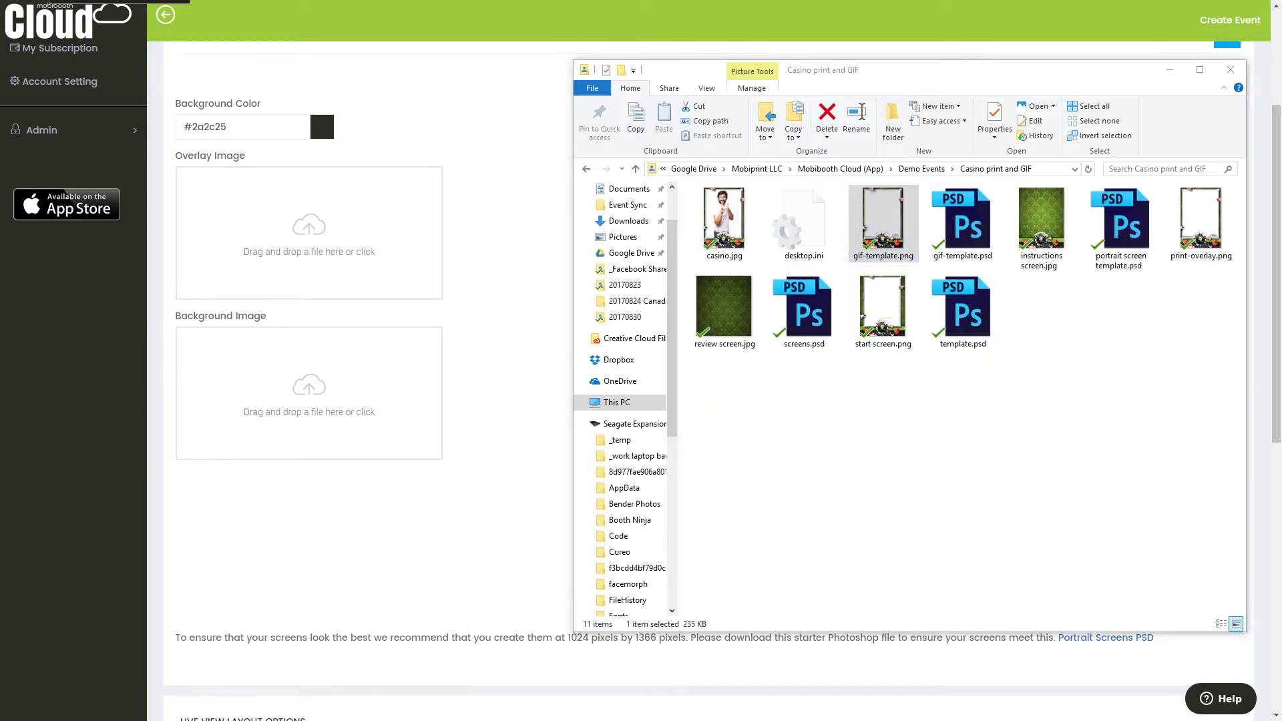
drag(882, 307, 321, 267)
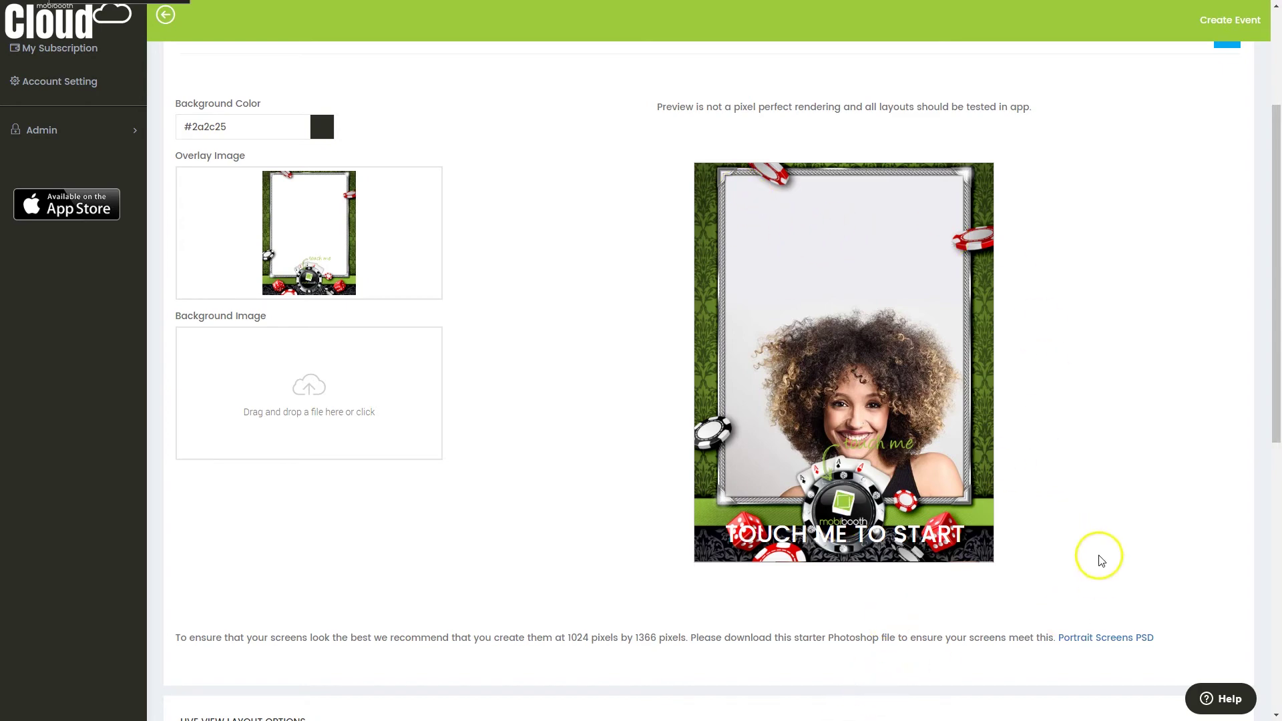
scroll(492, 575, down, 6)
scroll(456, 309, down, 3)
- Enter 5 for the live view PaddingX and an initial PaddingY of 10
scroll(456, 309, up, 7)
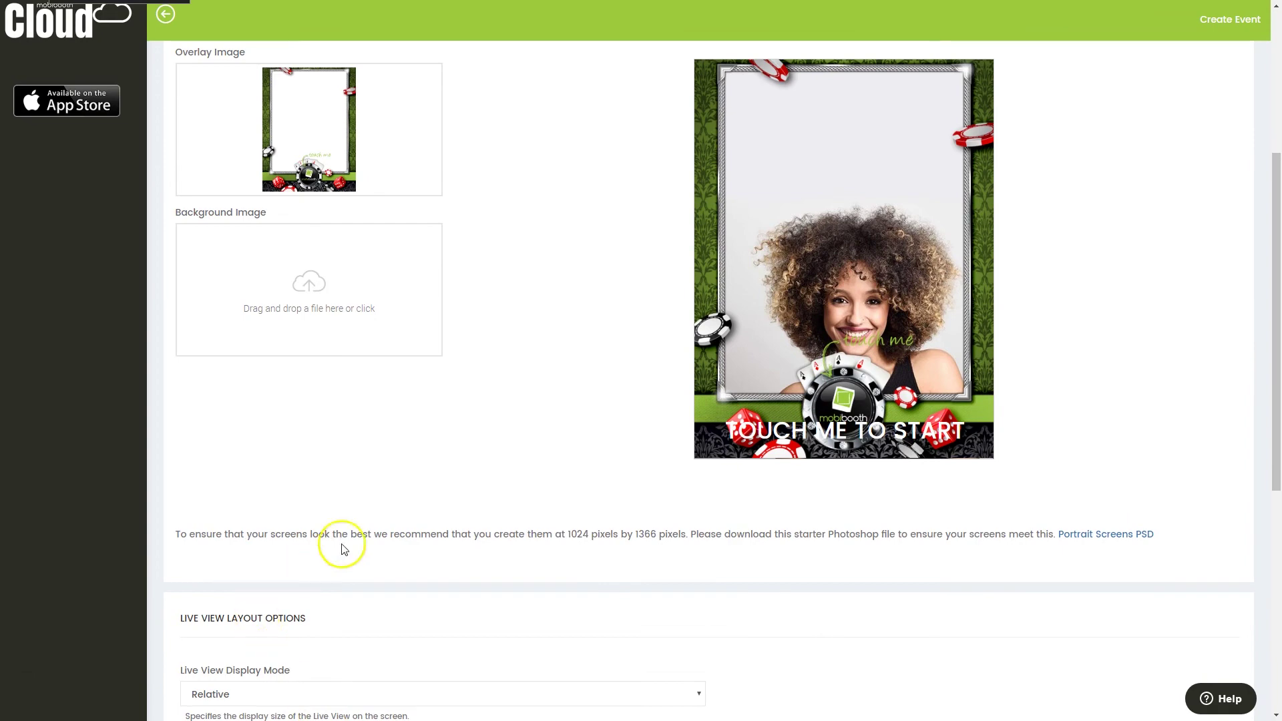
scroll(343, 548, down, 2)
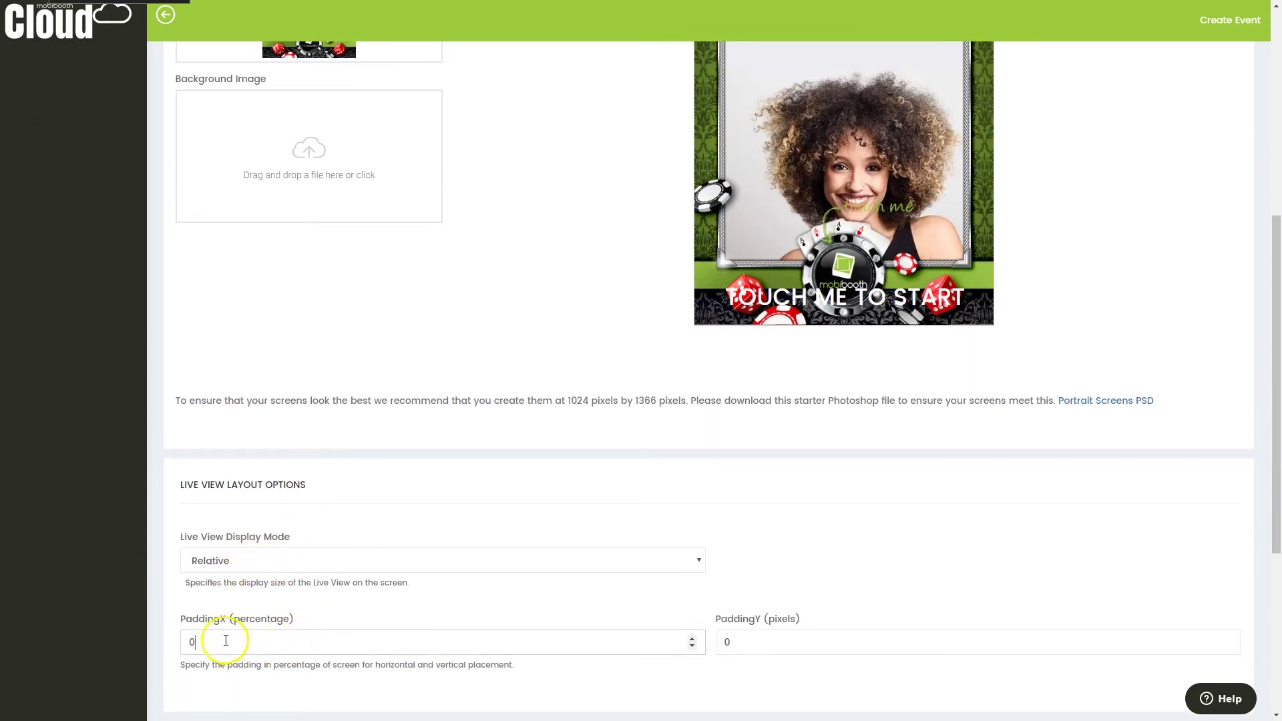
drag(223, 642, 166, 641)
text(5)
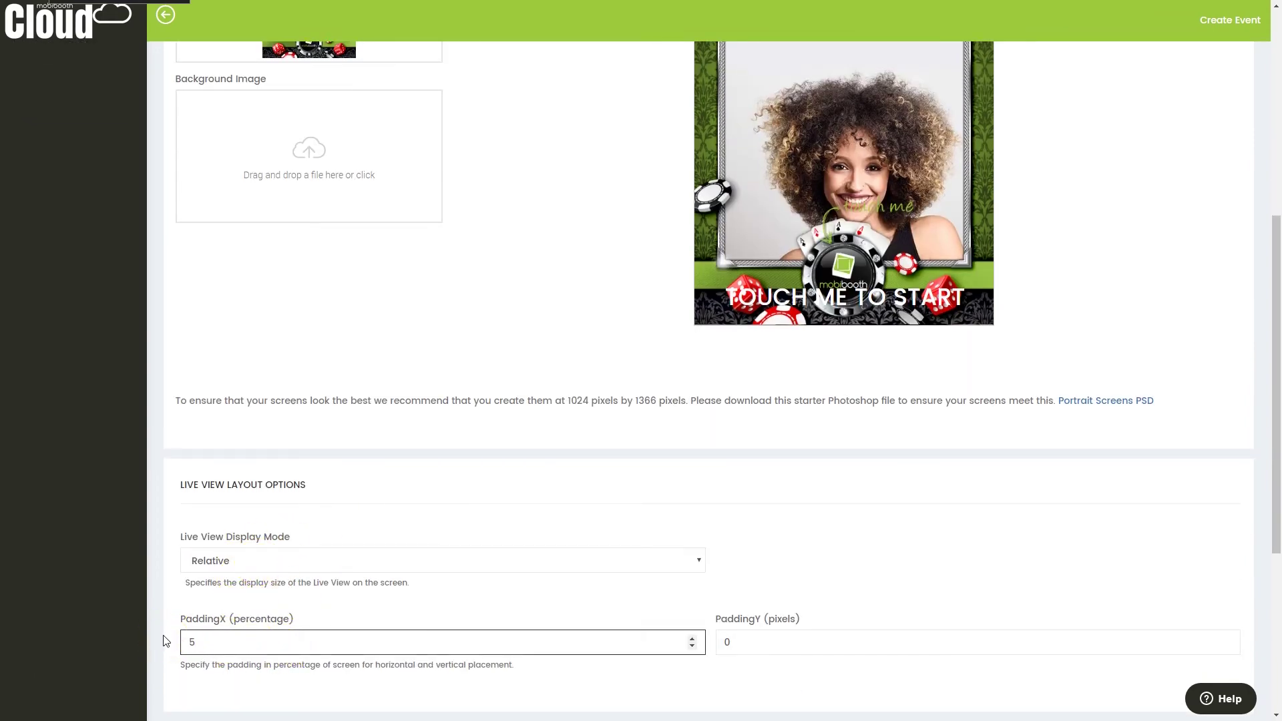
key(Tab)
text(10)
key(Tab)
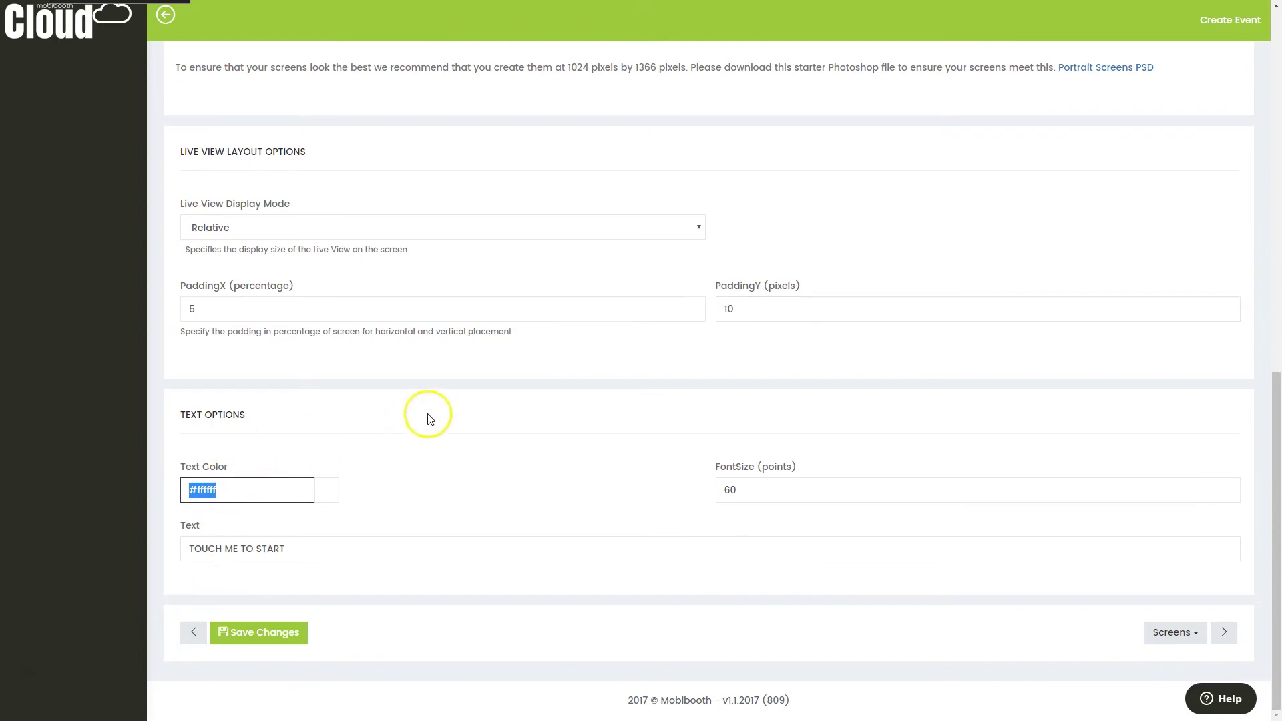
- Correct the live view PaddingY to 1 pixel, keeping PaddingX at 5 percent
scroll(468, 407, up, 7)
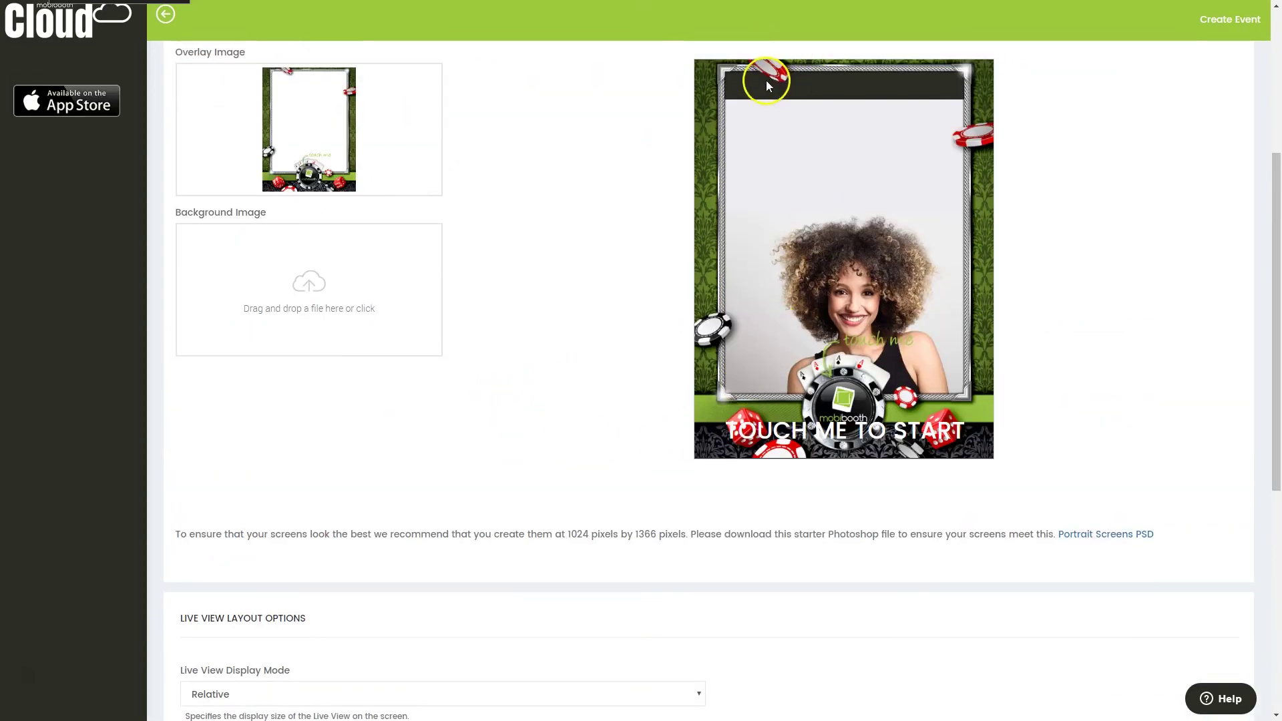
scroll(634, 433, down, 2)
drag(722, 643, 696, 648)
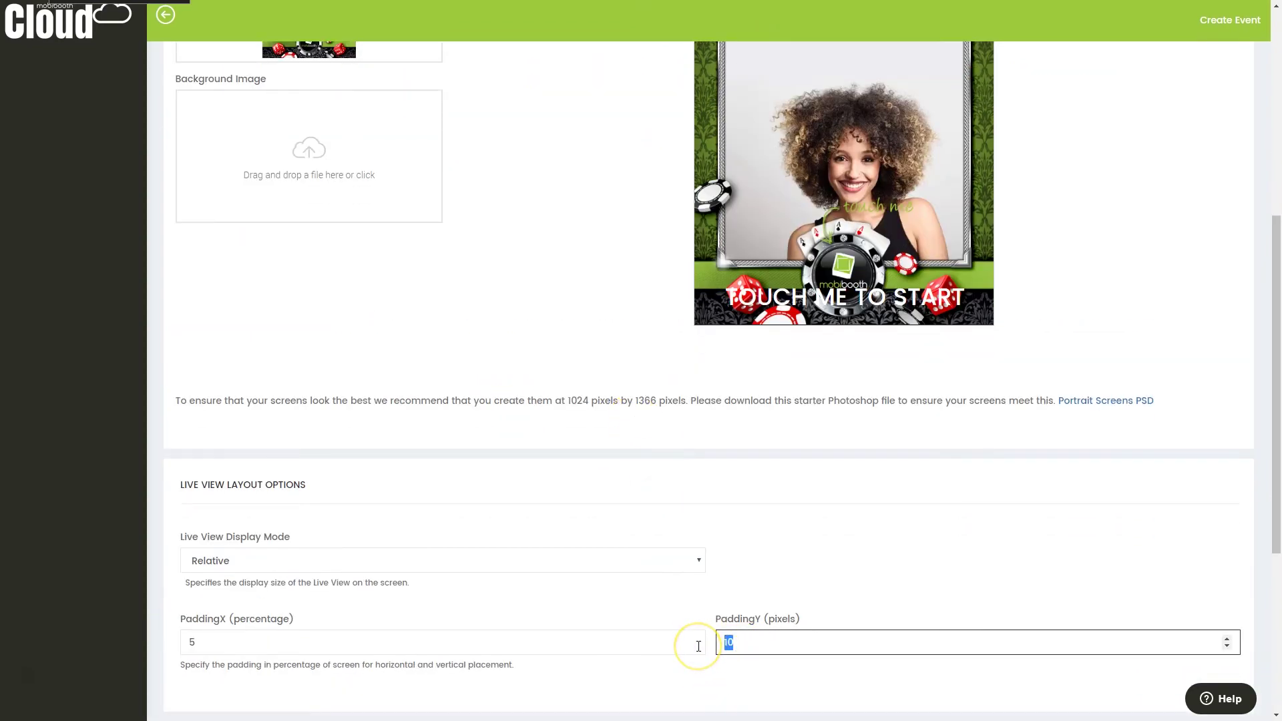
key(Tab)
scroll(781, 453, up, 9)
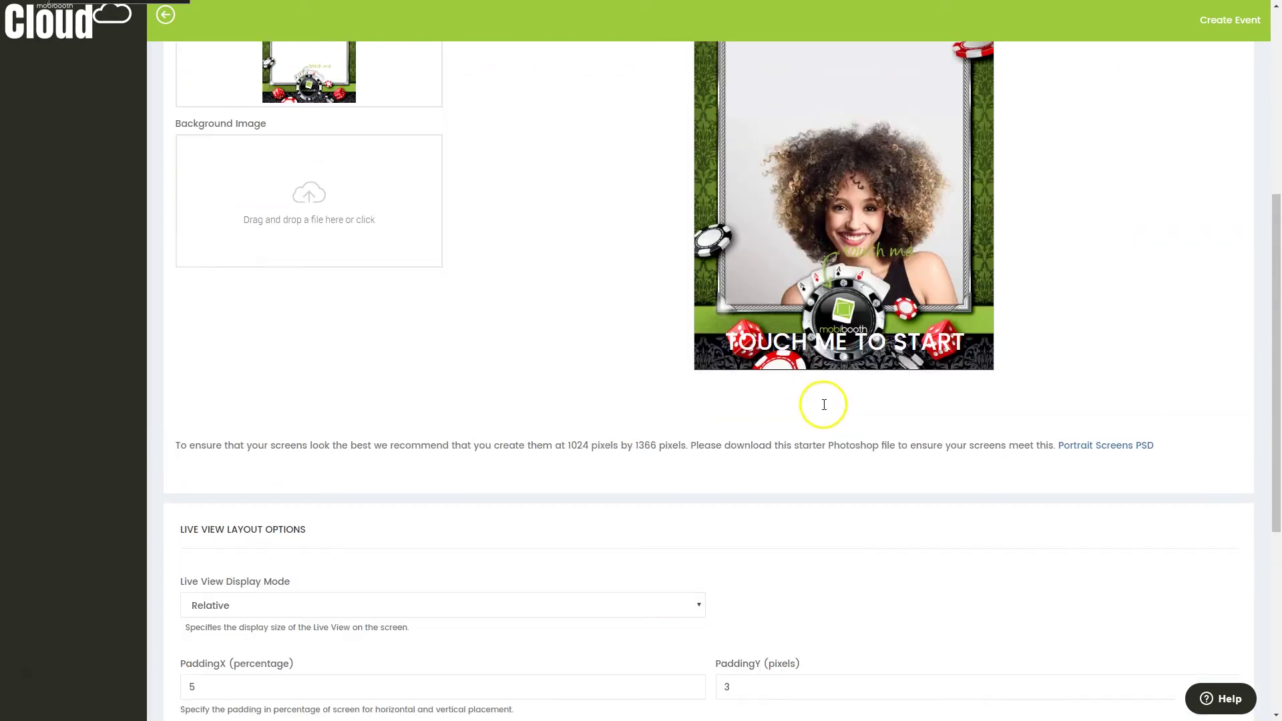
scroll(810, 478, down, 4)
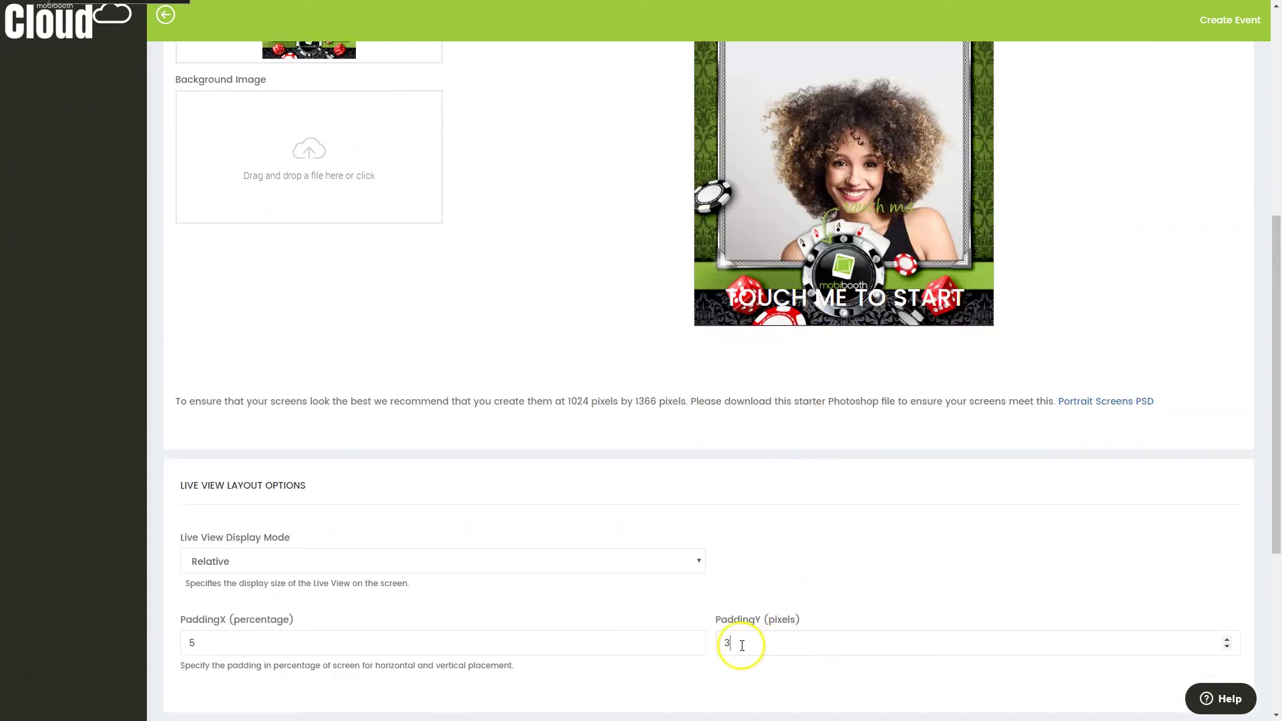
drag(730, 644, 678, 648)
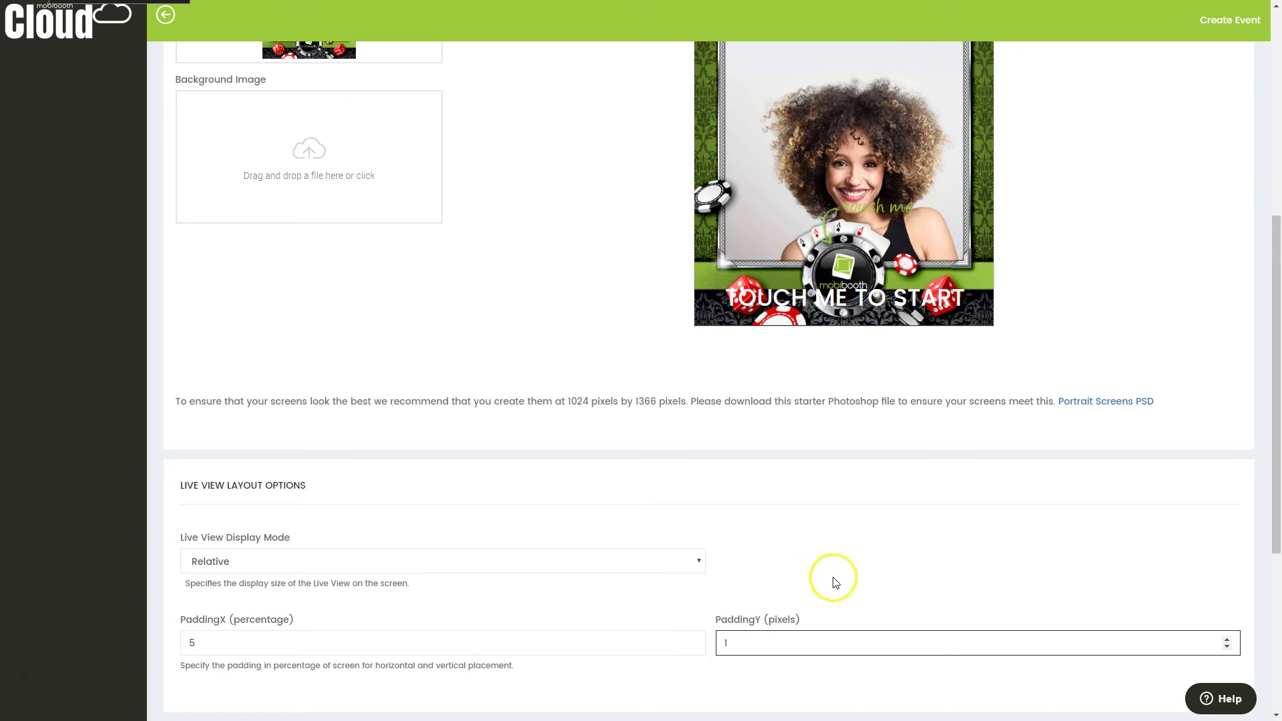
click(317, 640)
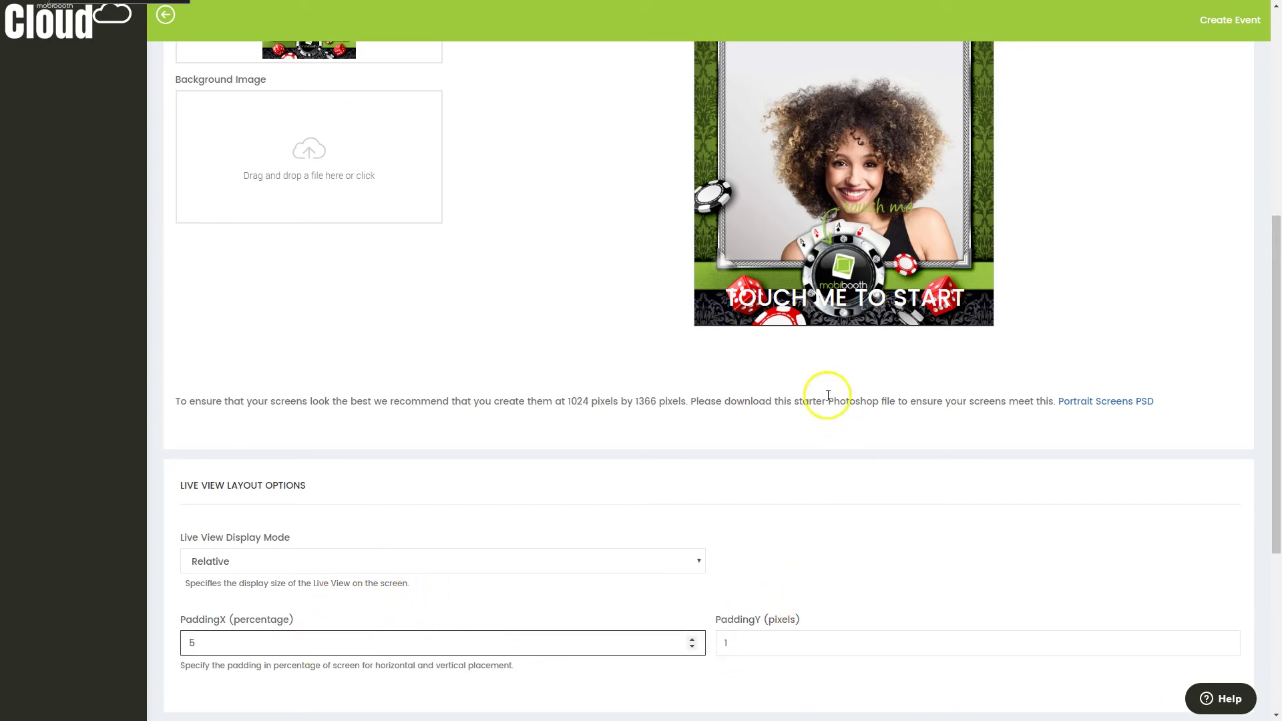
scroll(974, 418, up, 2)
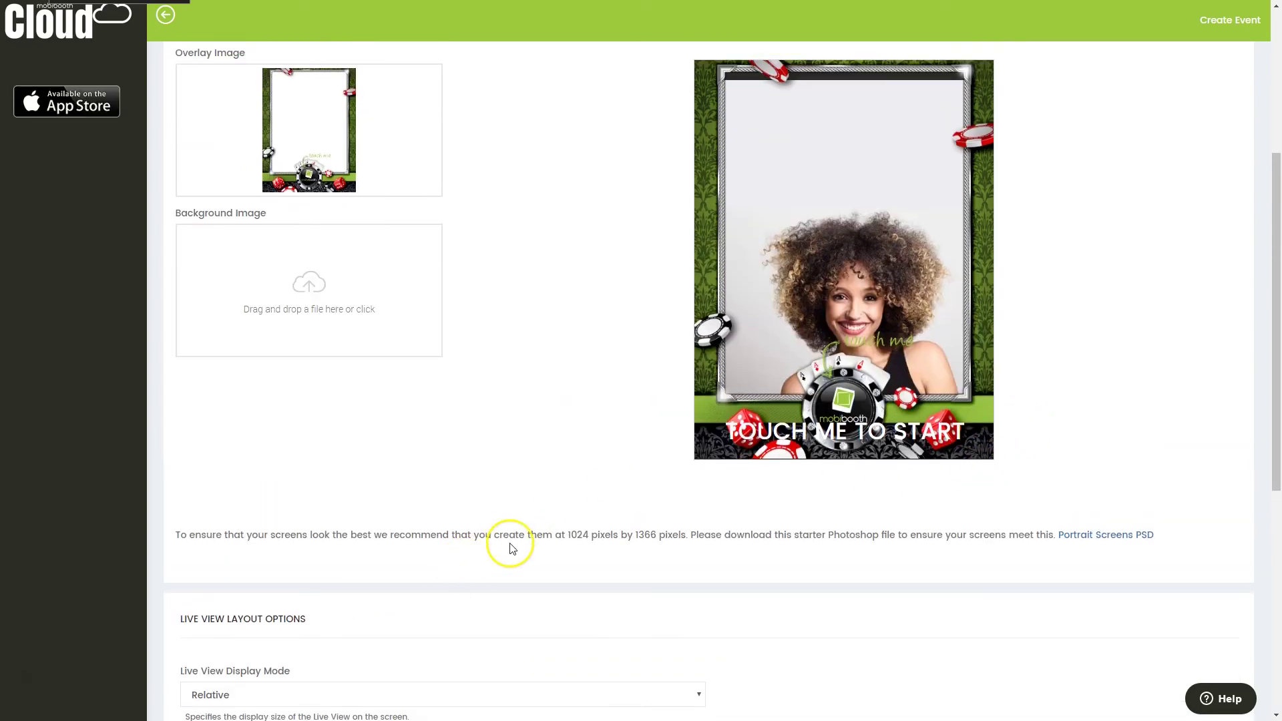
scroll(511, 547, down, 6)
- Switch the live view display mode to Fixed and select the X position value
key(Tab)
scroll(778, 470, up, 6)
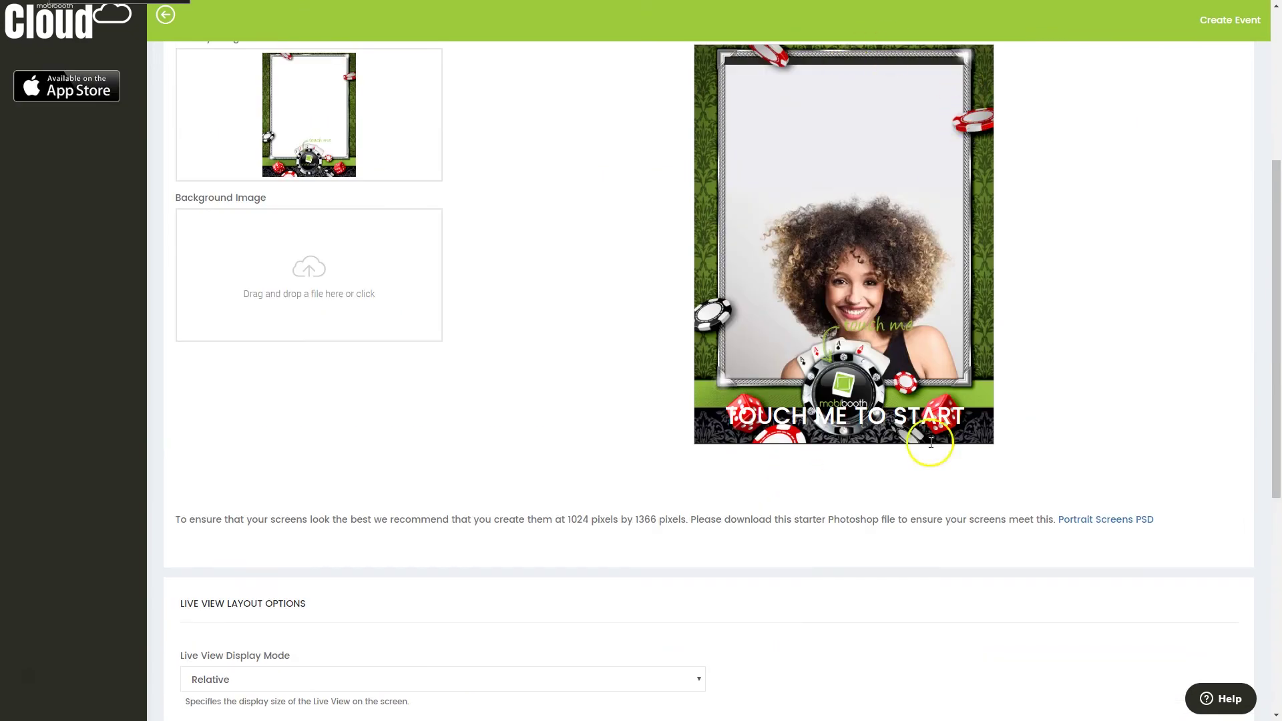
scroll(930, 443, down, 5)
click(309, 353)
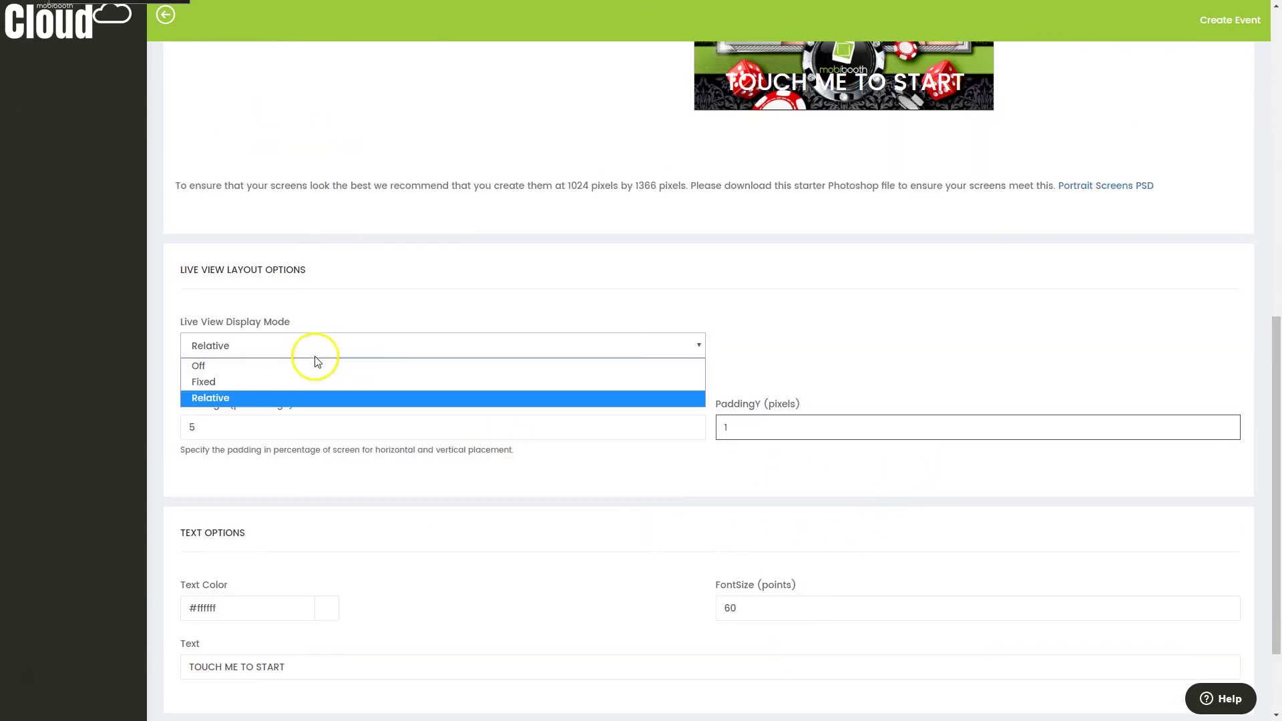
click(224, 383)
drag(215, 509, 154, 509)
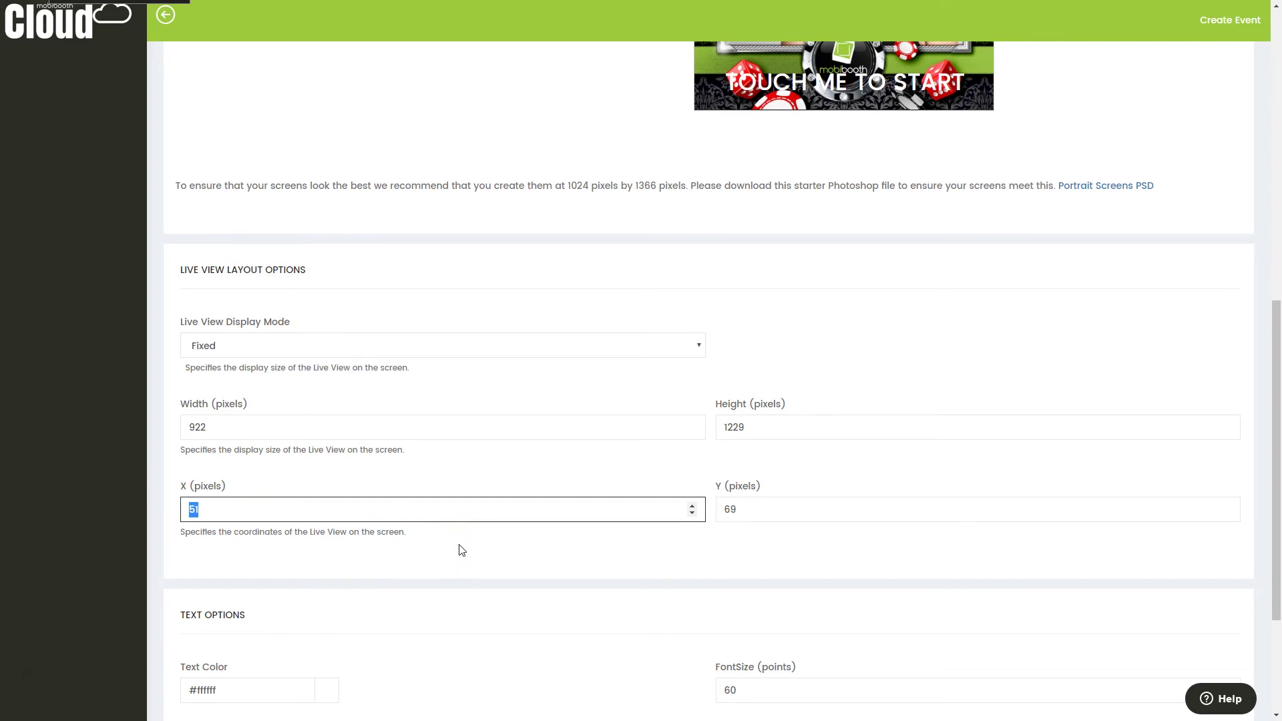
scroll(800, 399, up, 9)
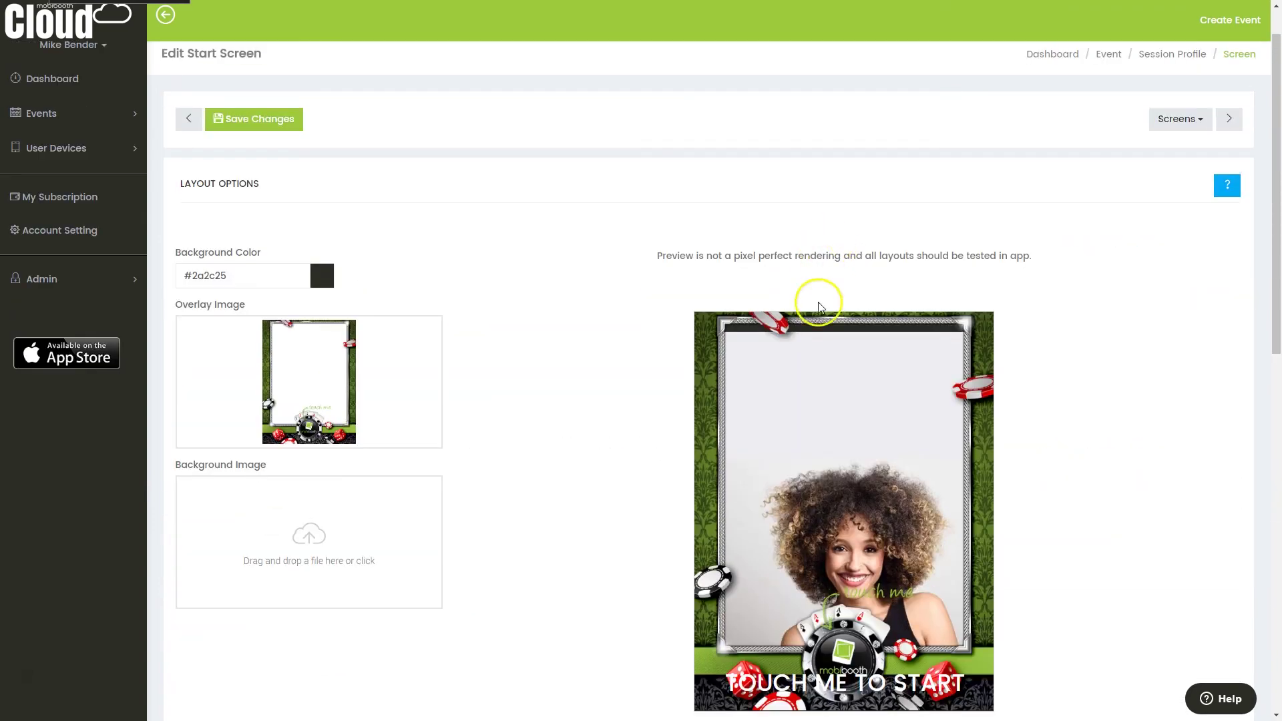
scroll(806, 675, down, 6)
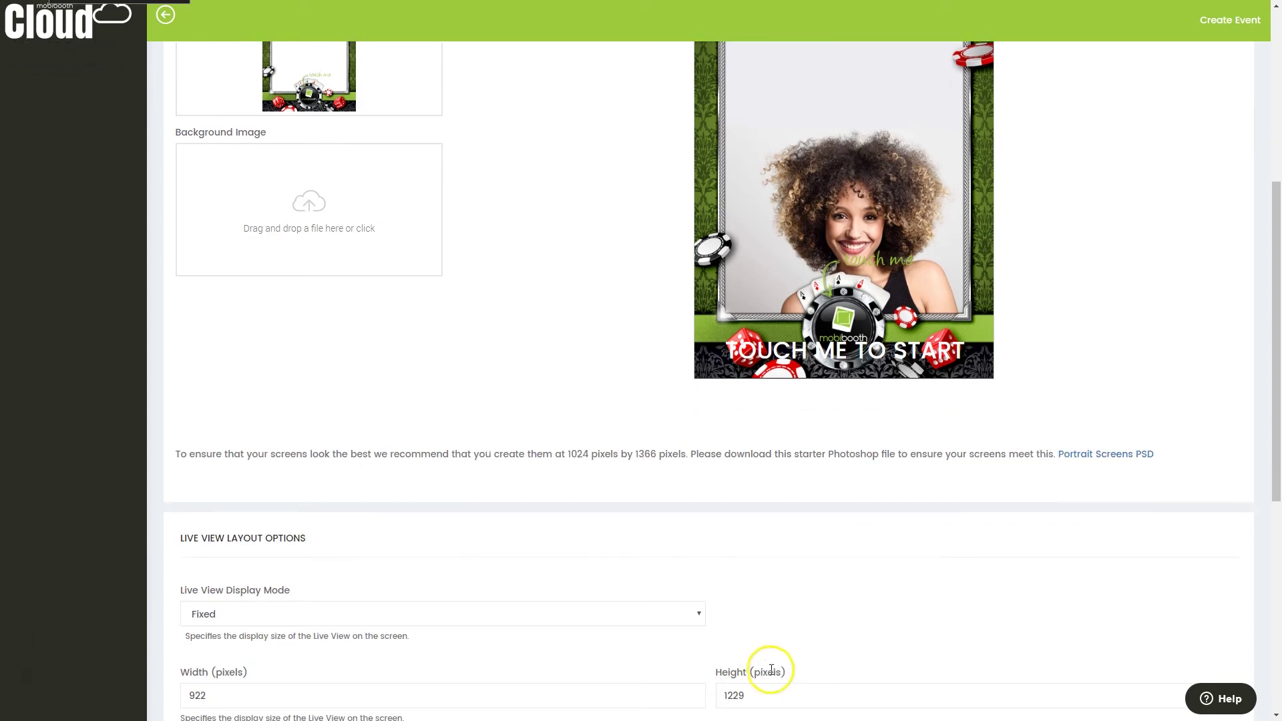
scroll(768, 684, down, 1)
key(Tab)
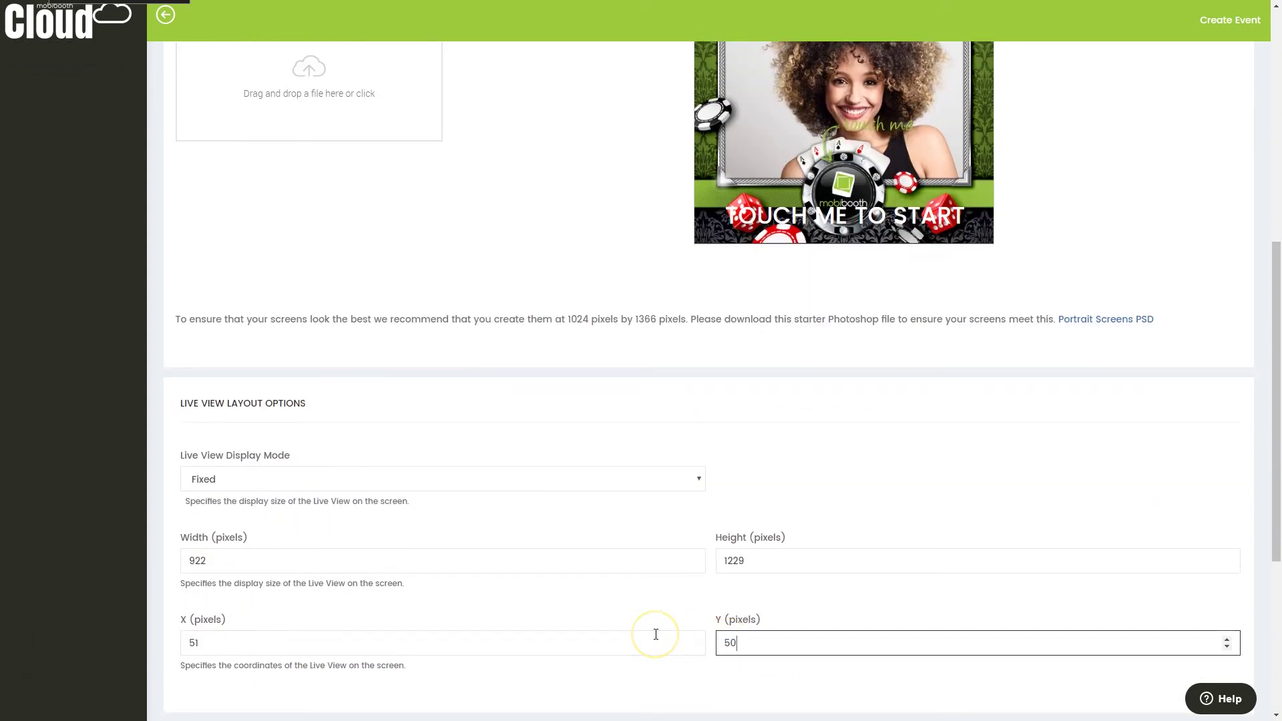
- Set the live view Y position to 25
scroll(689, 551, down, 5)
scroll(795, 387, up, 12)
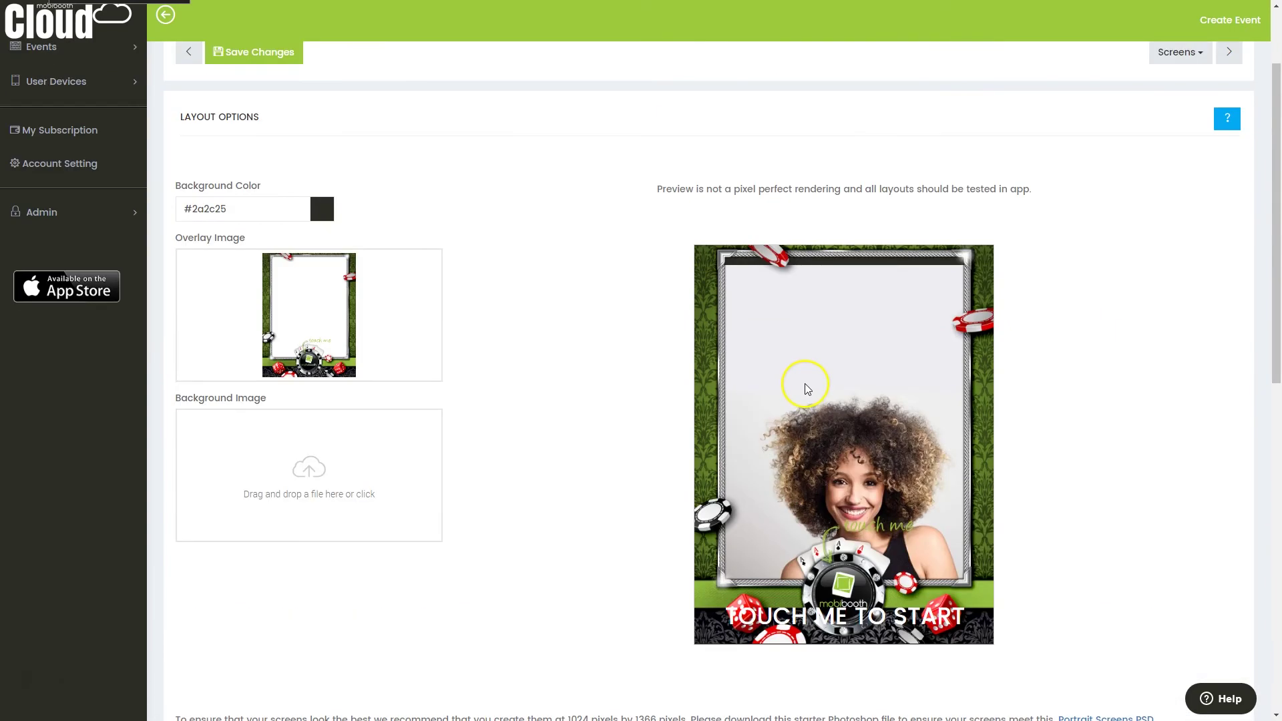
scroll(814, 408, down, 7)
scroll(821, 436, down, 5)
click(768, 308)
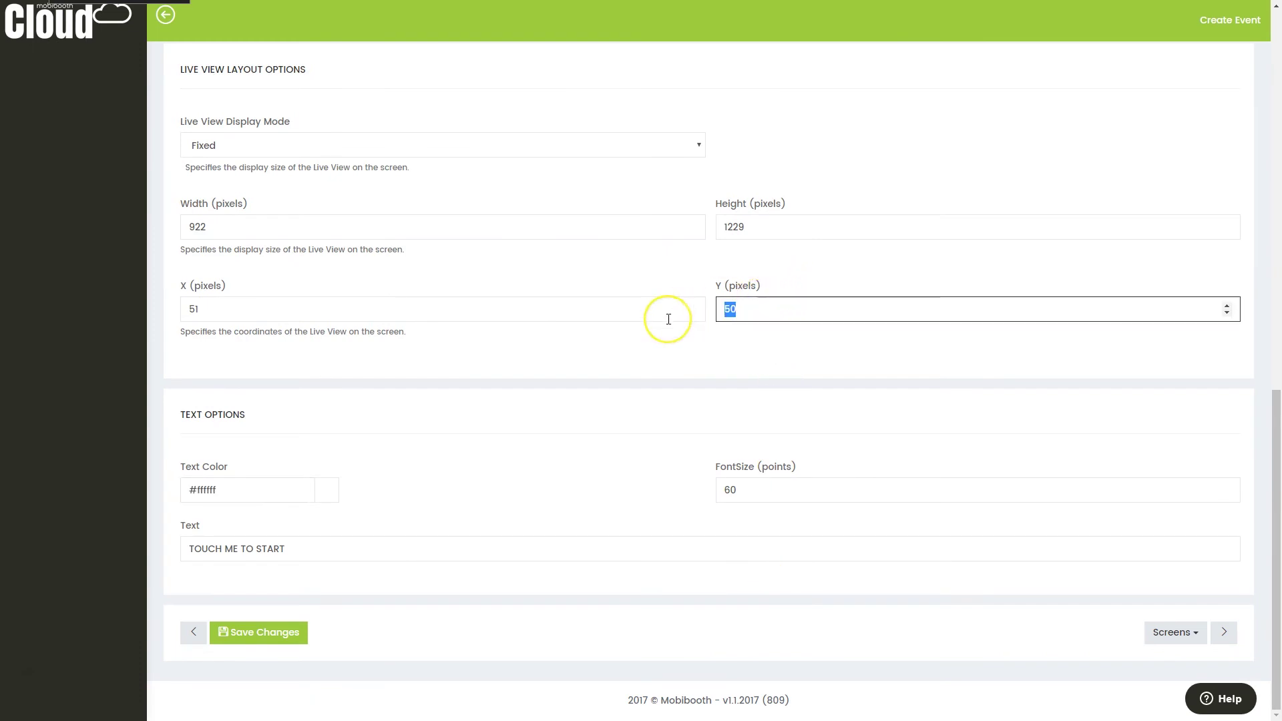
text(25)
key(Tab)
- Change the live view display mode to Relative and save the start screen
scroll(828, 343, up, 11)
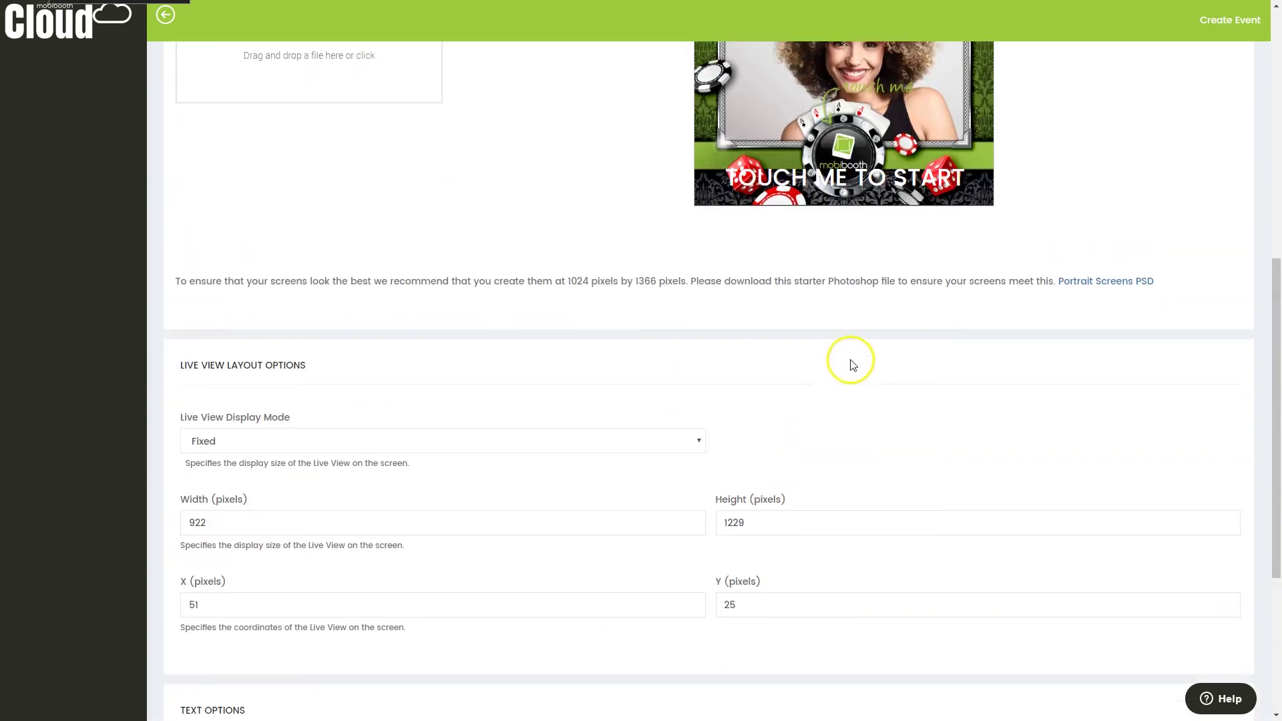
scroll(882, 381, down, 7)
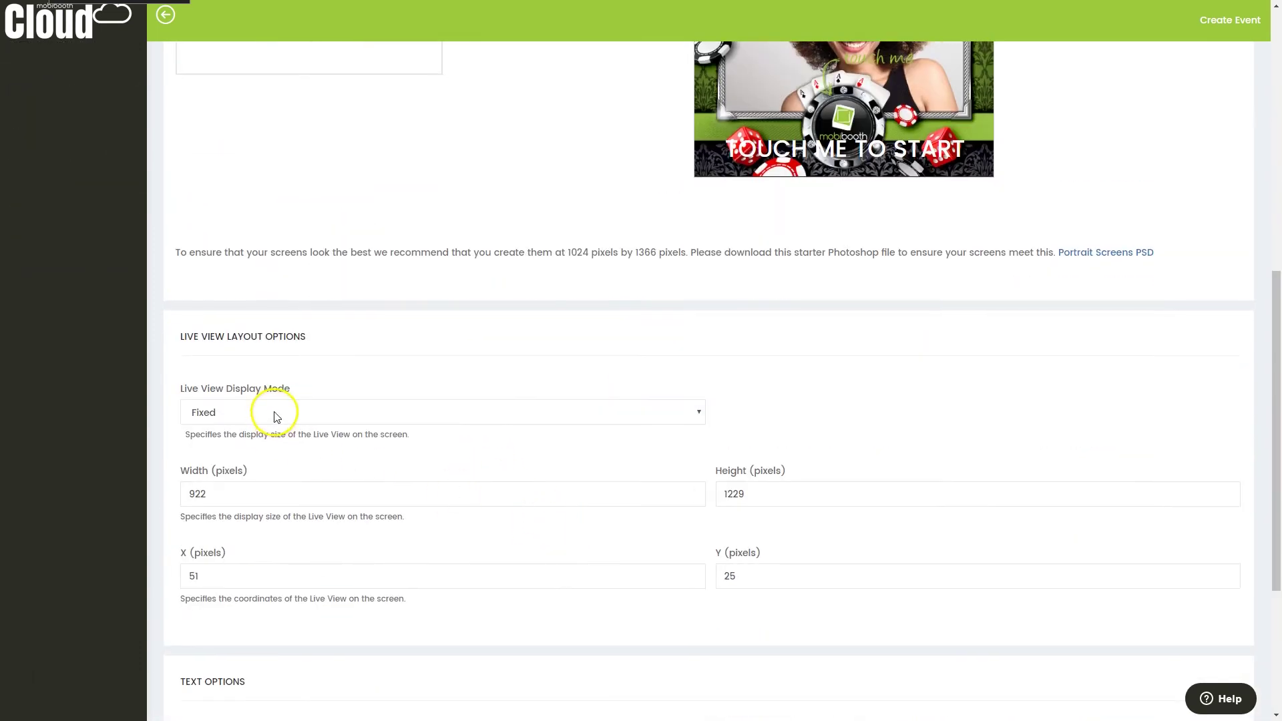
click(277, 417)
click(213, 433)
click(231, 418)
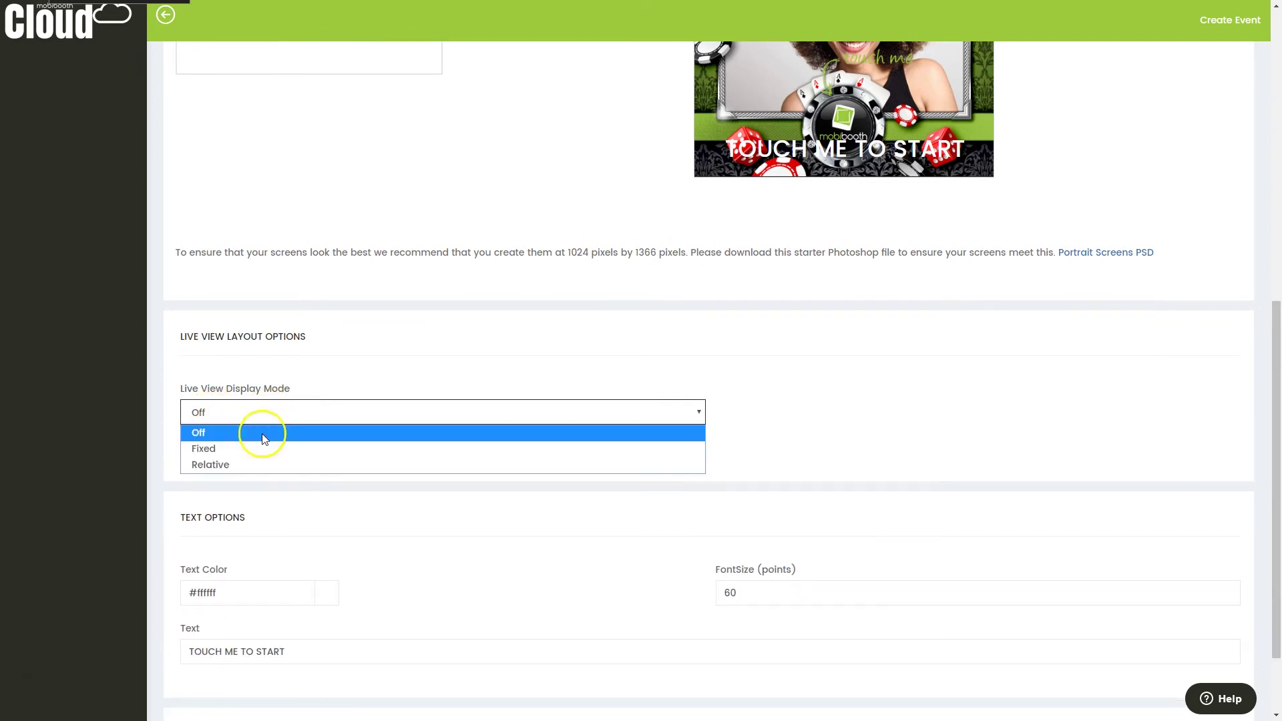
click(258, 464)
scroll(792, 414, down, 3)
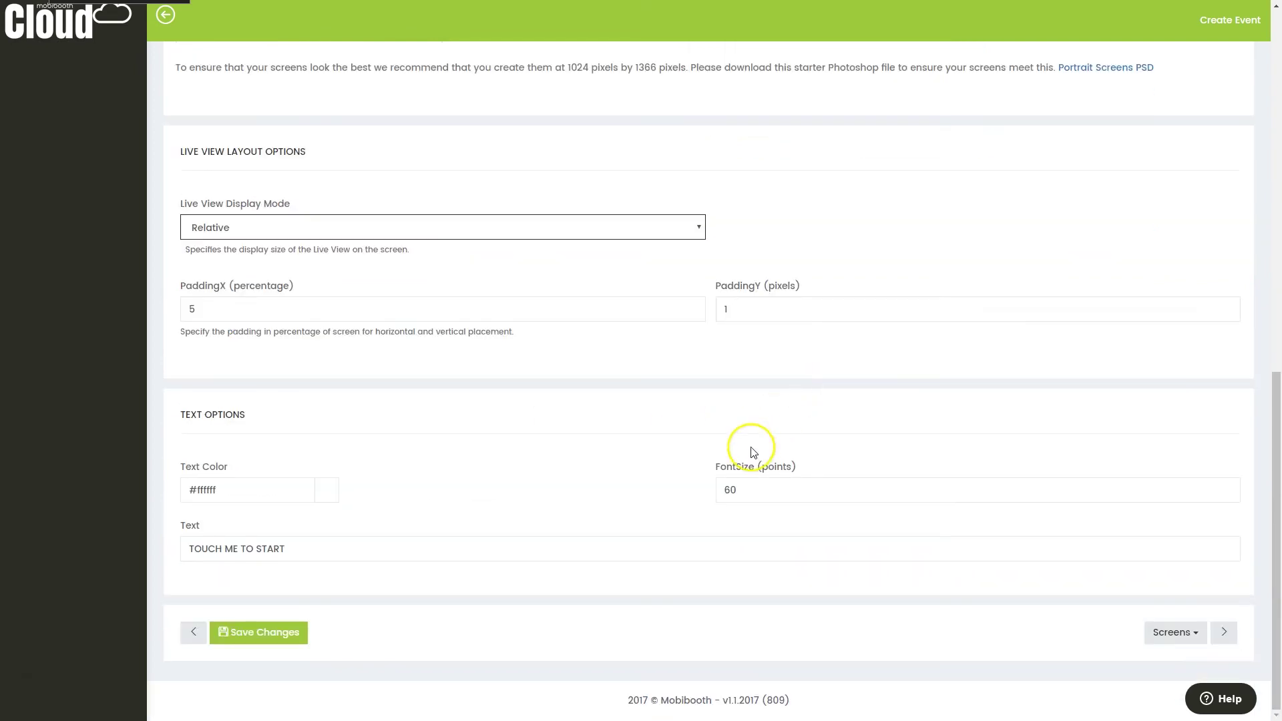
click(264, 630)
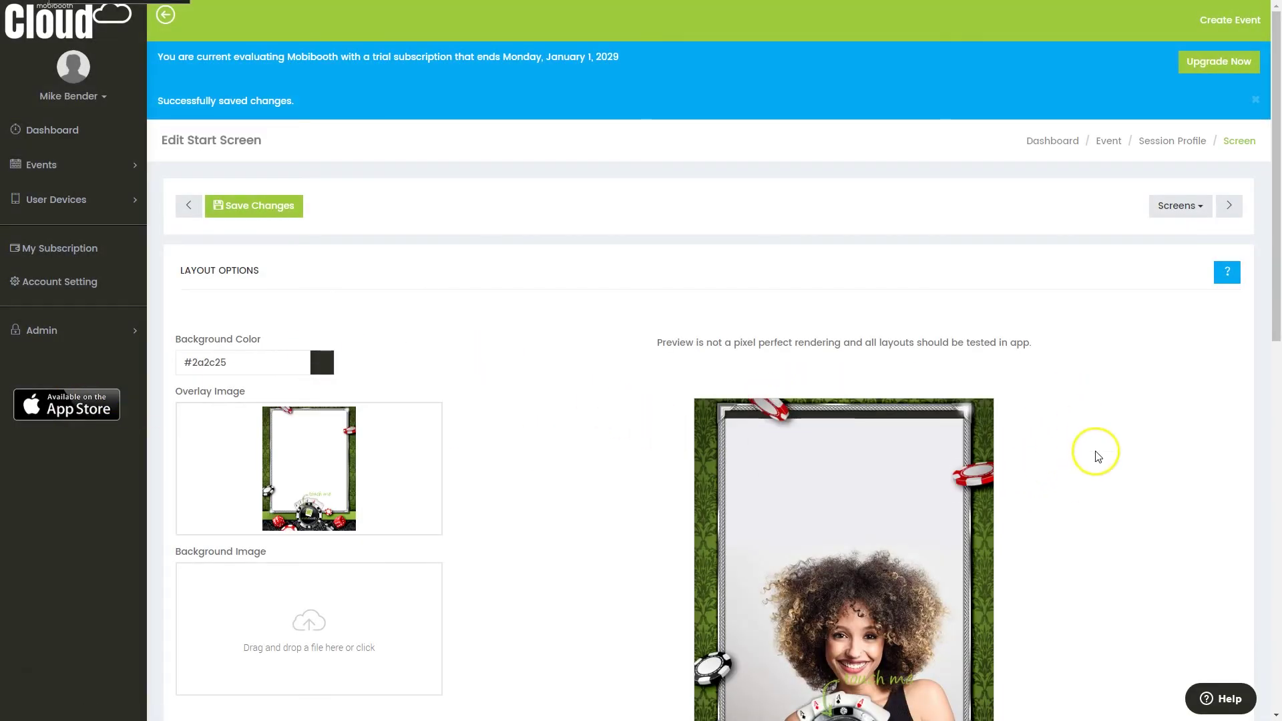
scroll(968, 375, down, 2)
scroll(1015, 370, up, 2)
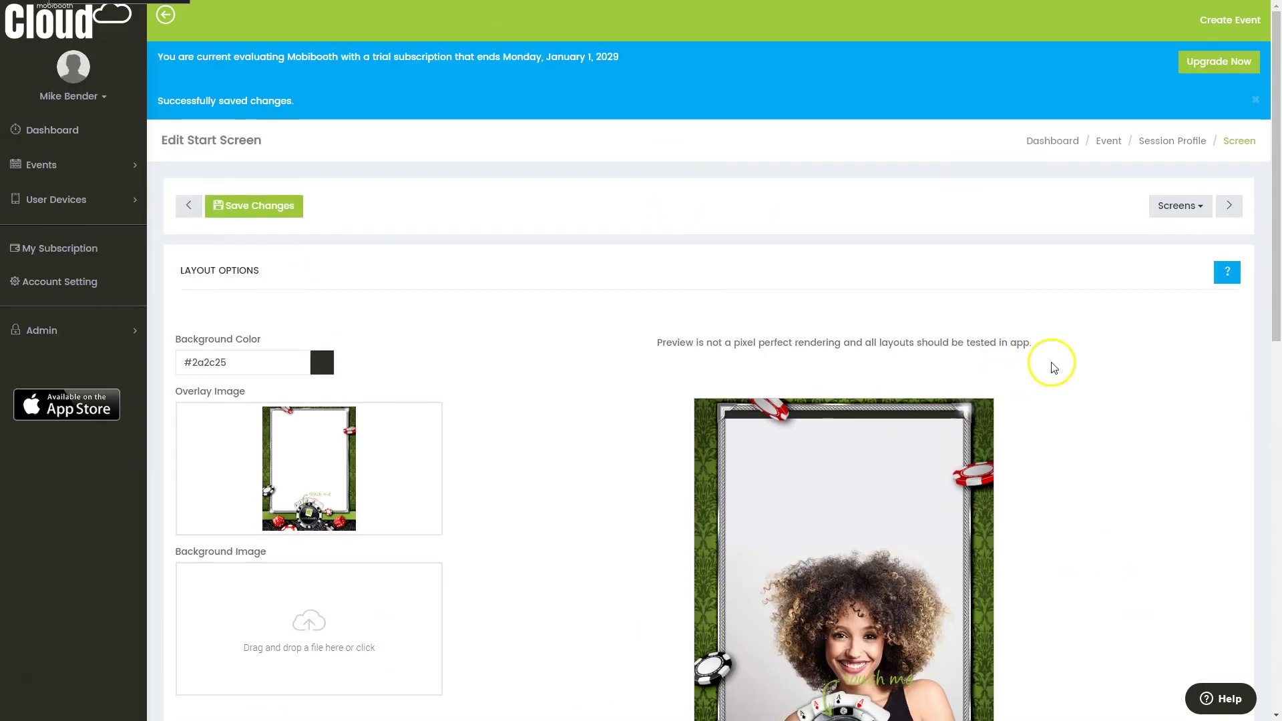
- On the instructions screen, set the background colour to lime green #b7ff00
click(1228, 205)
scroll(530, 386, down, 3)
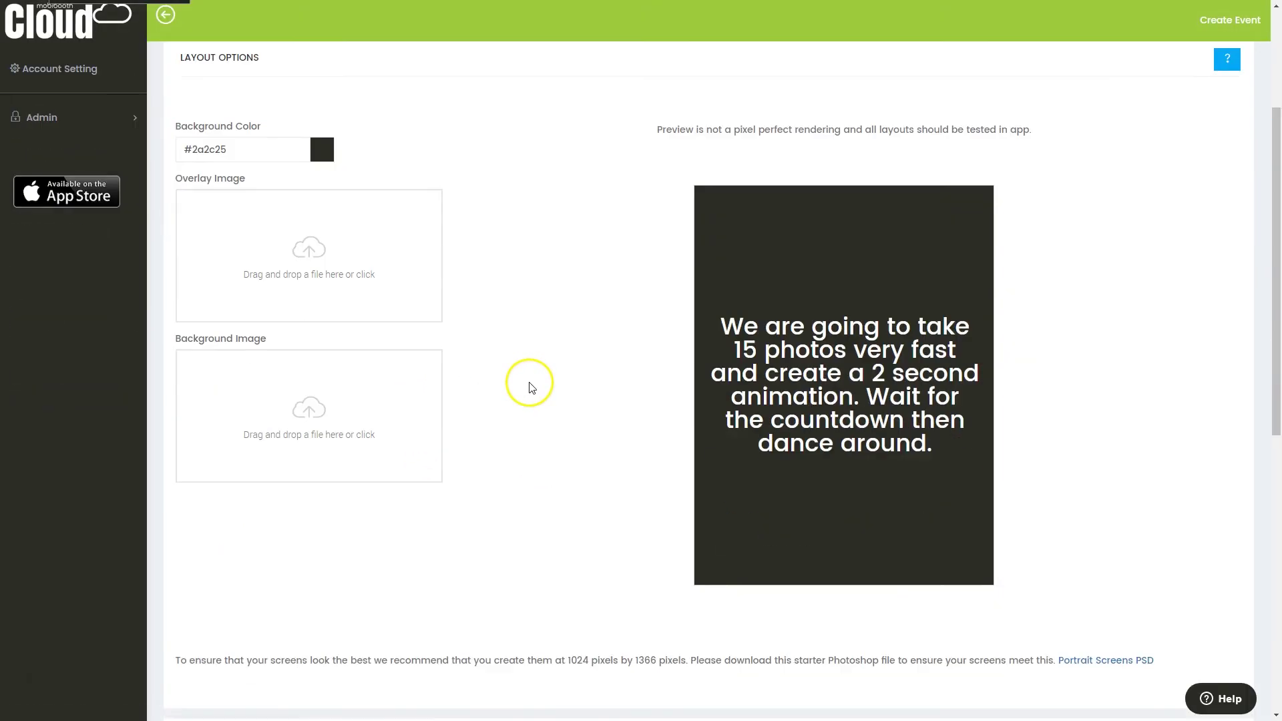
scroll(534, 385, down, 1)
scroll(539, 391, up, 1)
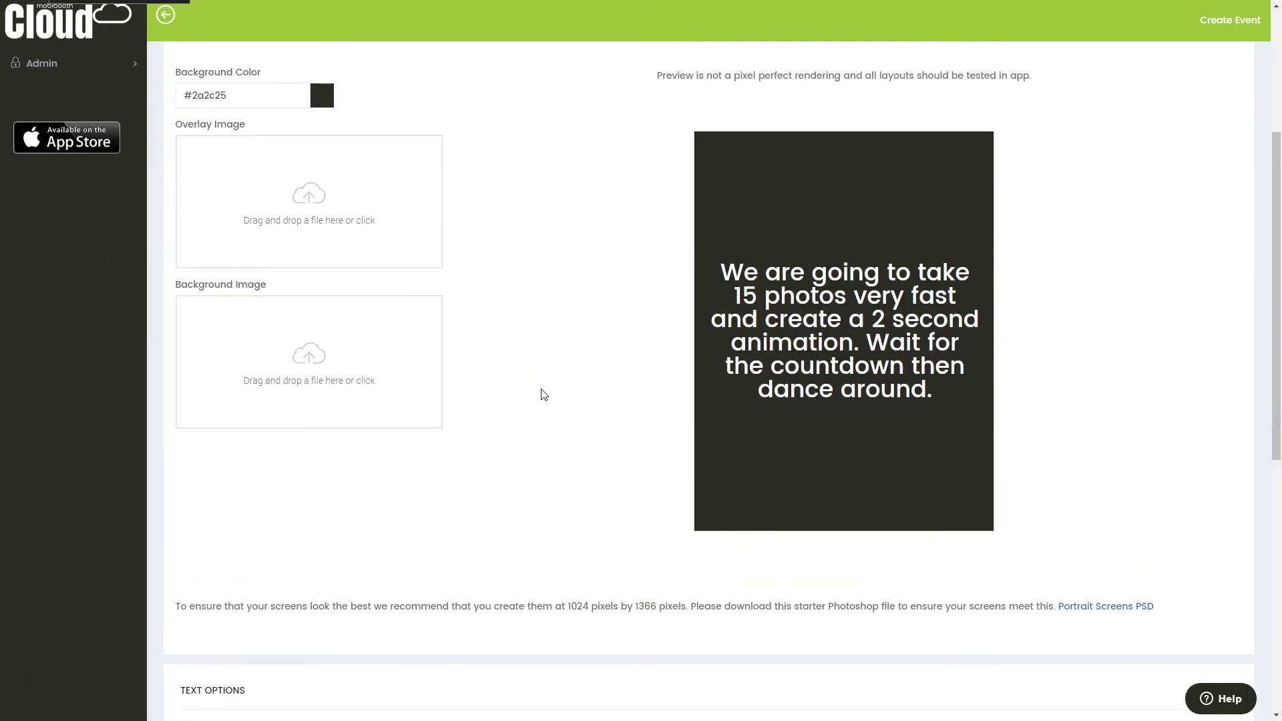
scroll(527, 394, down, 4)
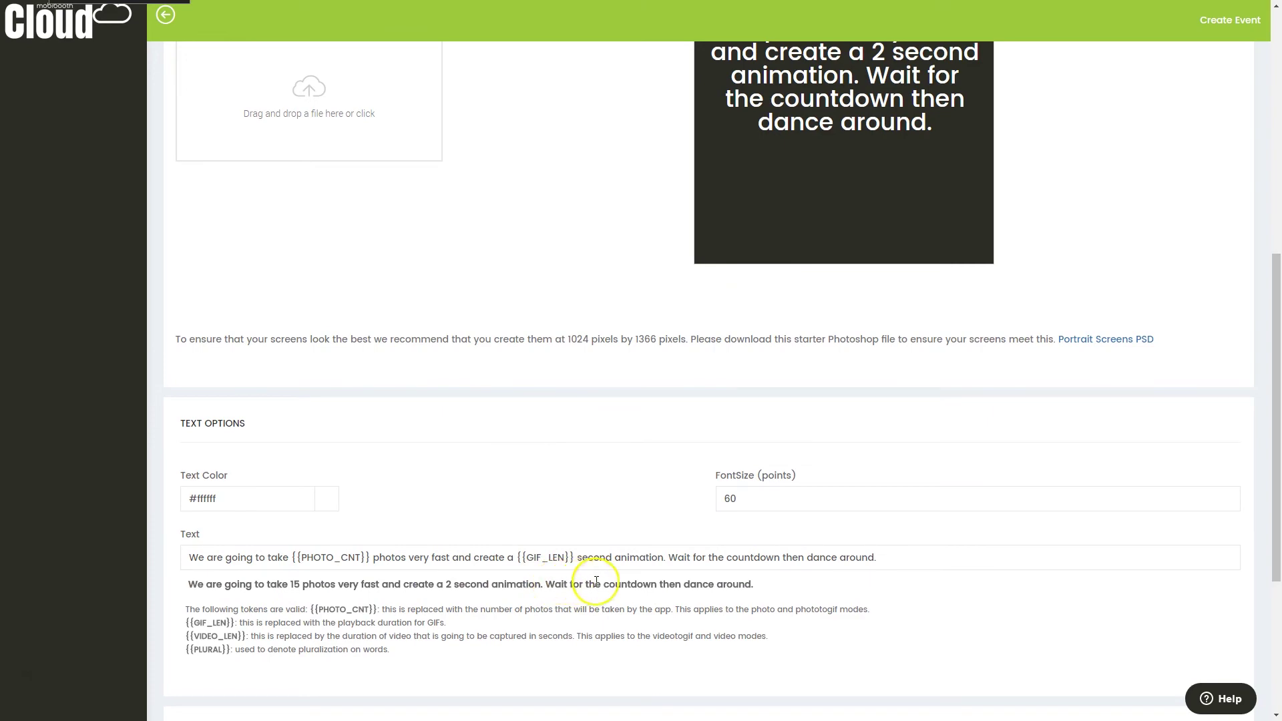
scroll(898, 431, up, 4)
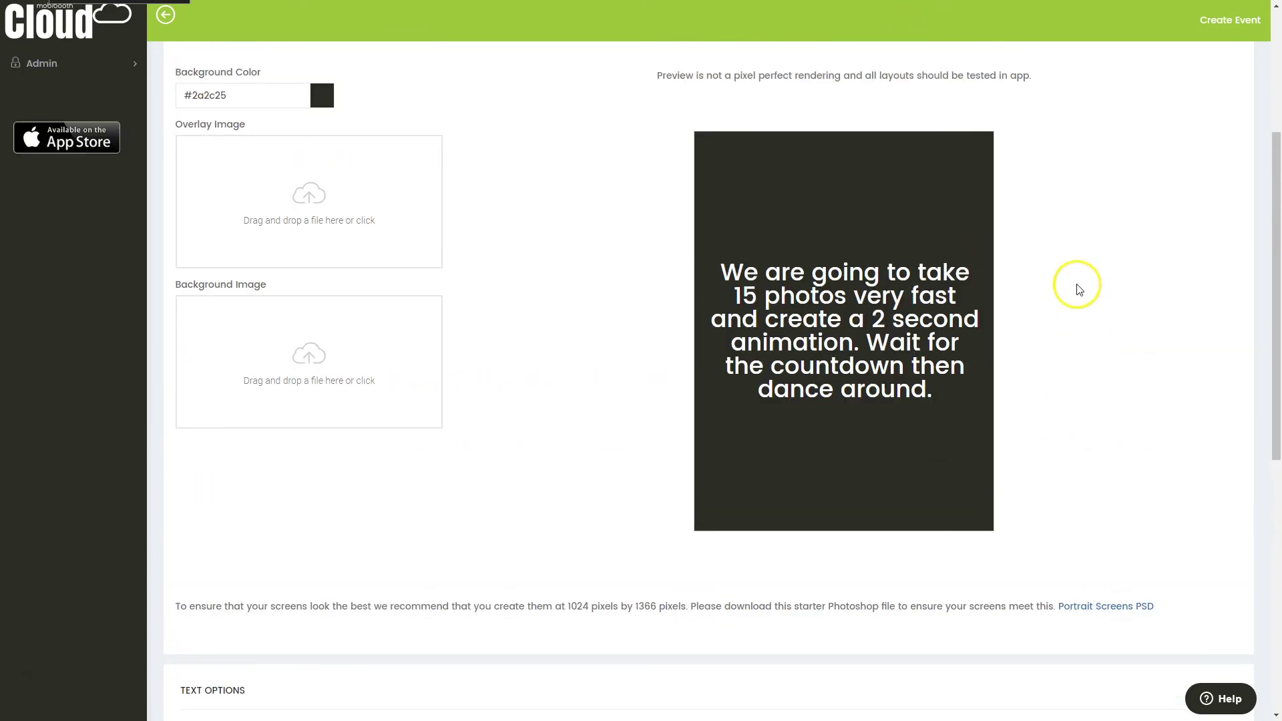
click(249, 107)
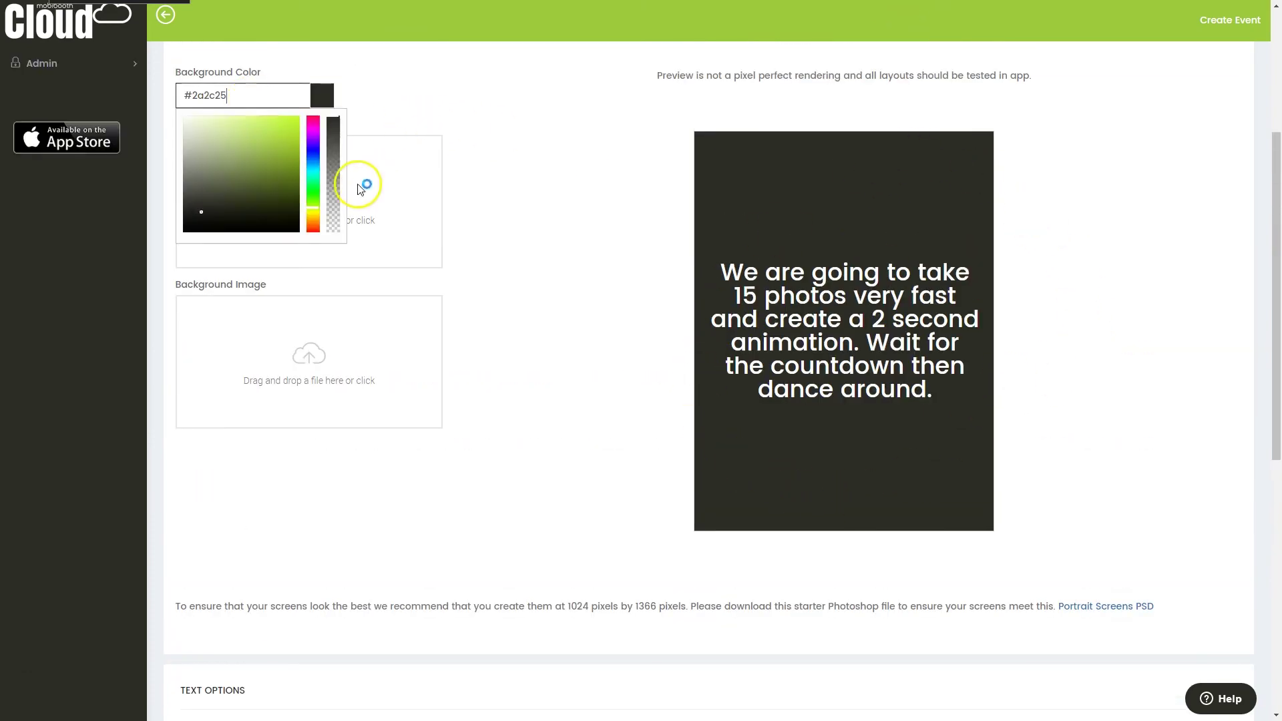
drag(281, 137, 320, 94)
click(581, 457)
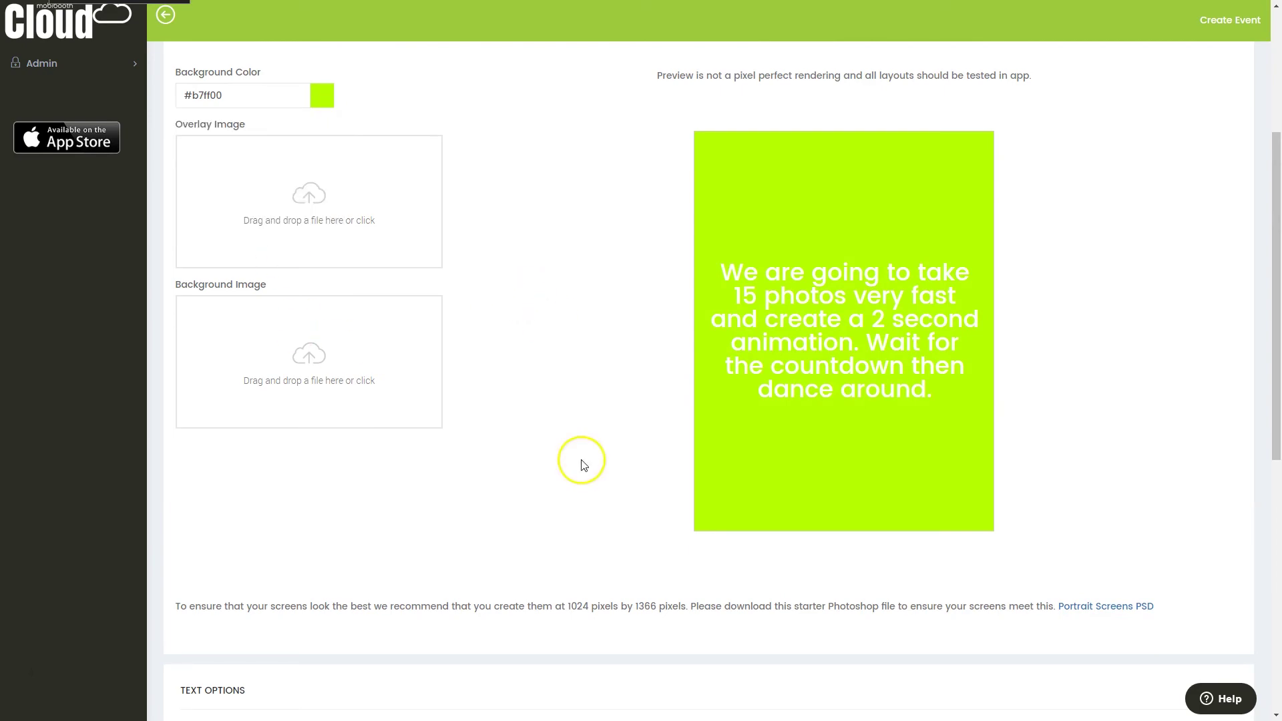
- Set the instruction text colour to near-black #1a1414 and continue to the session screen
scroll(580, 458, down, 6)
click(283, 367)
click(214, 491)
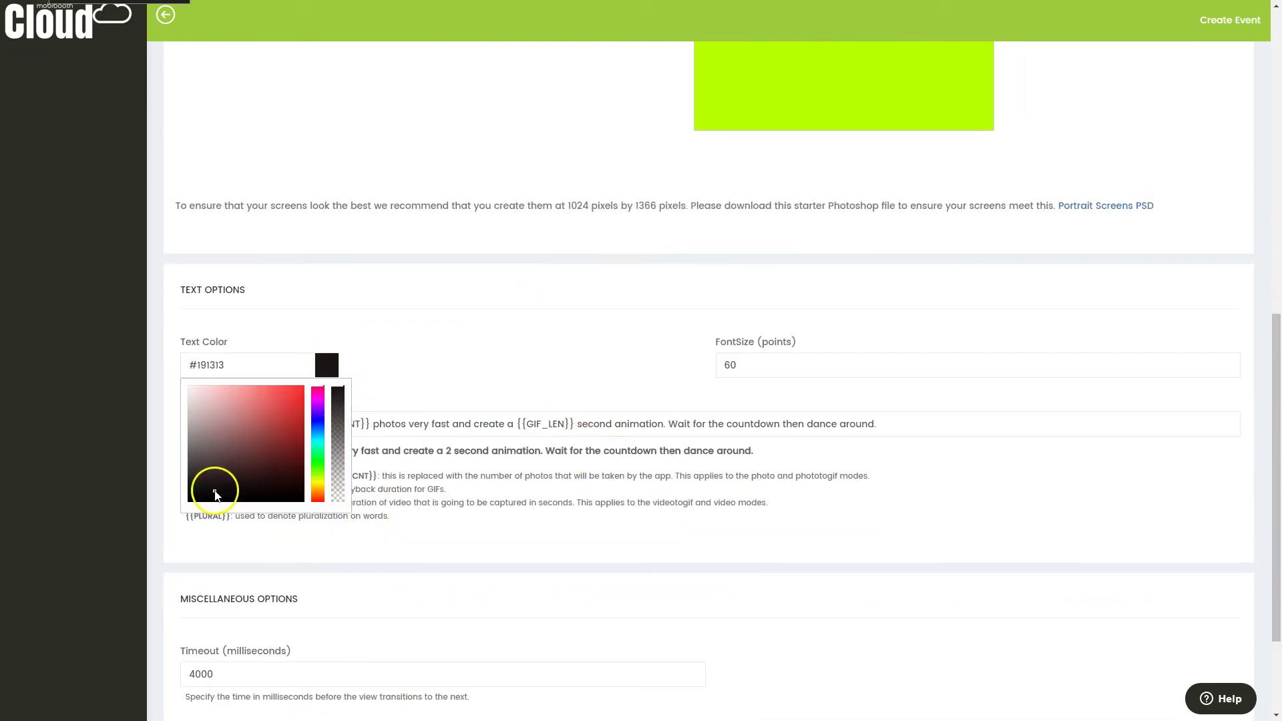
scroll(449, 334, up, 4)
scroll(340, 422, down, 6)
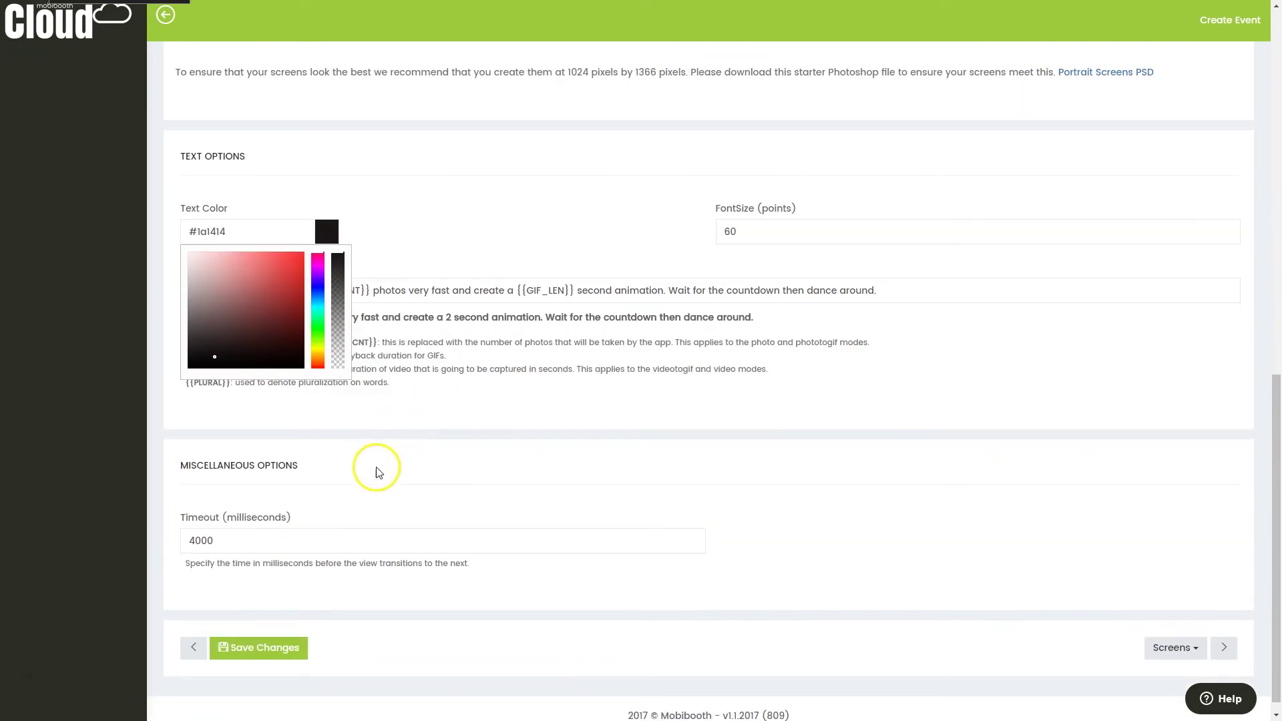
click(265, 234)
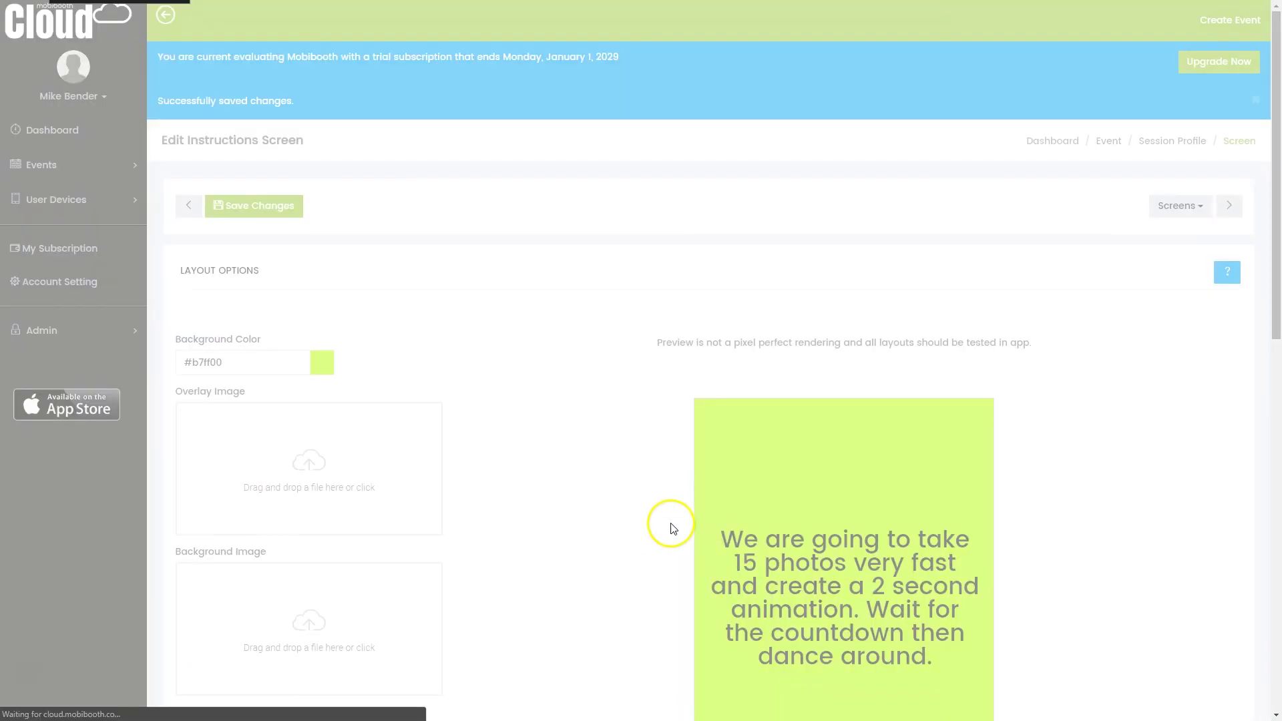
scroll(726, 195, down, 2)
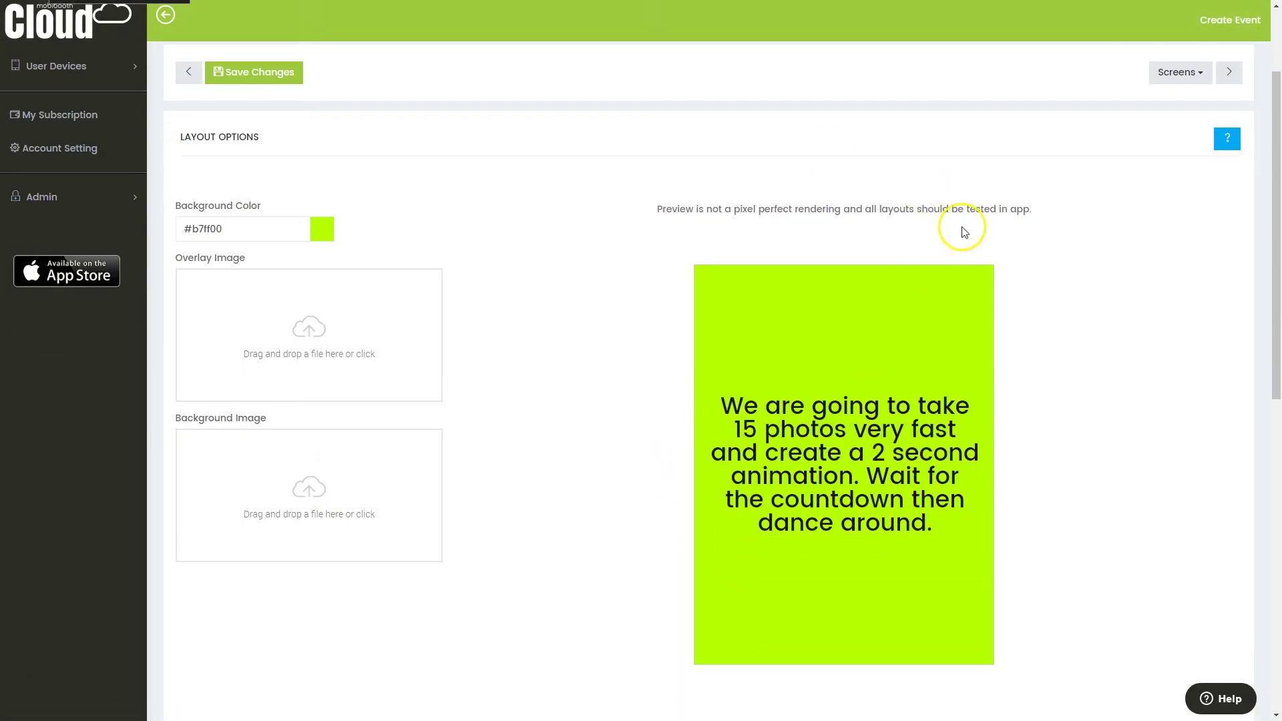
click(1228, 72)
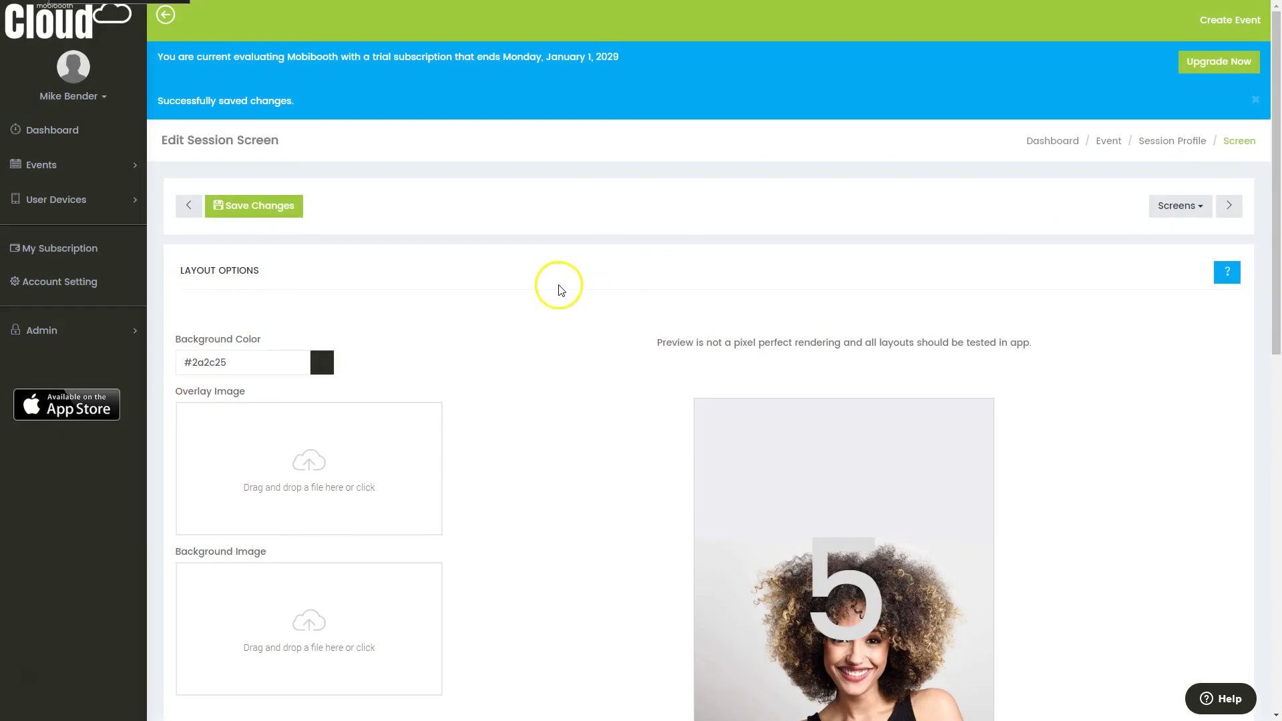
- Scroll through the session screen settings, leaving them unchanged
scroll(475, 374, down, 4)
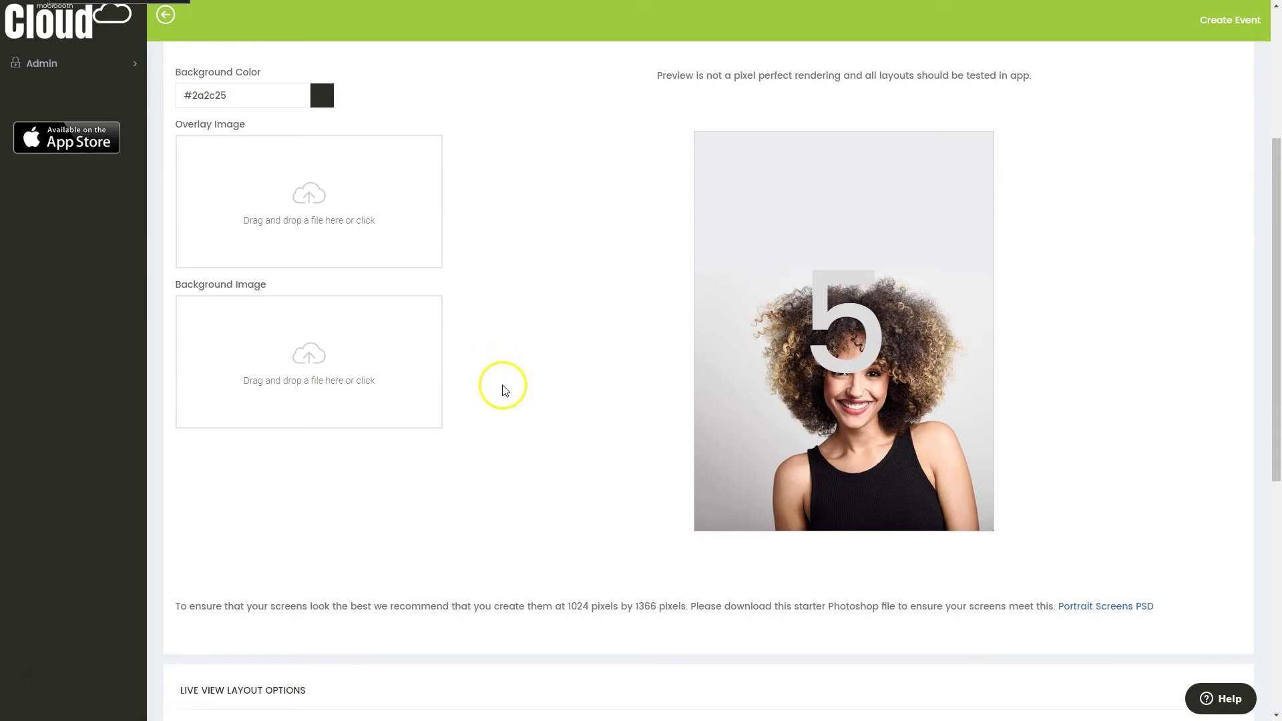
scroll(534, 401, down, 2)
scroll(581, 416, up, 1)
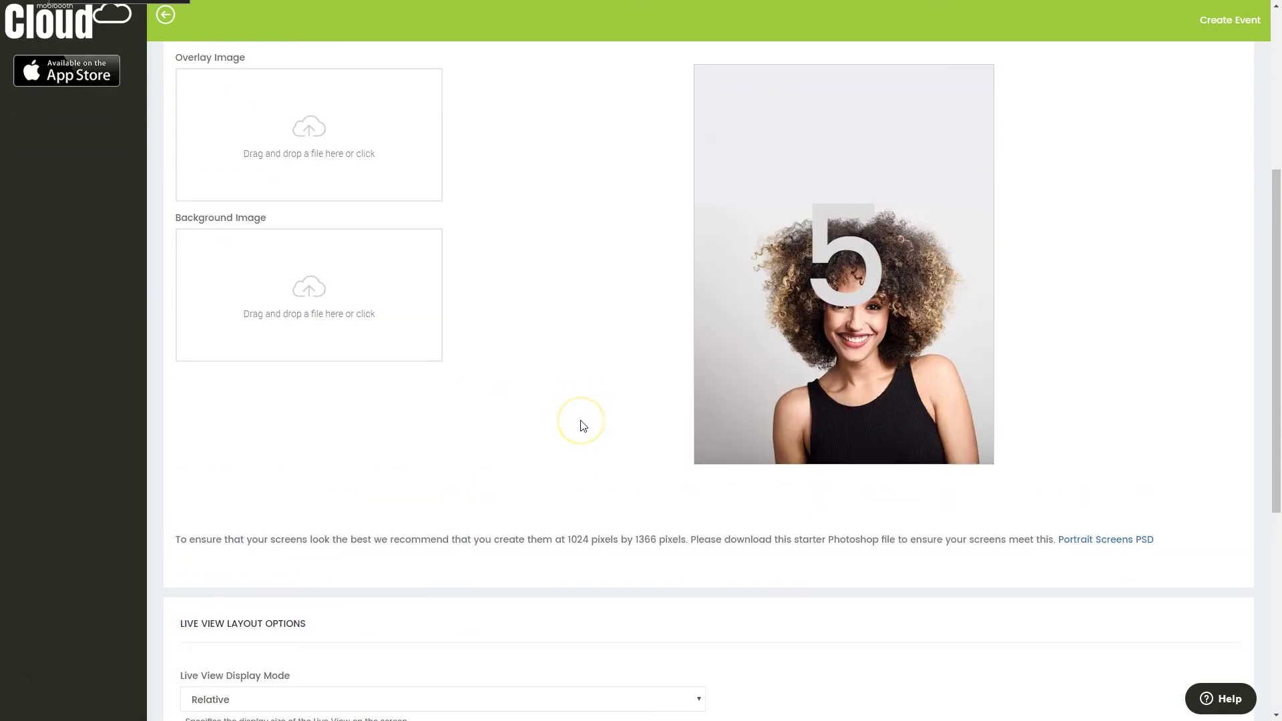
scroll(574, 427, down, 2)
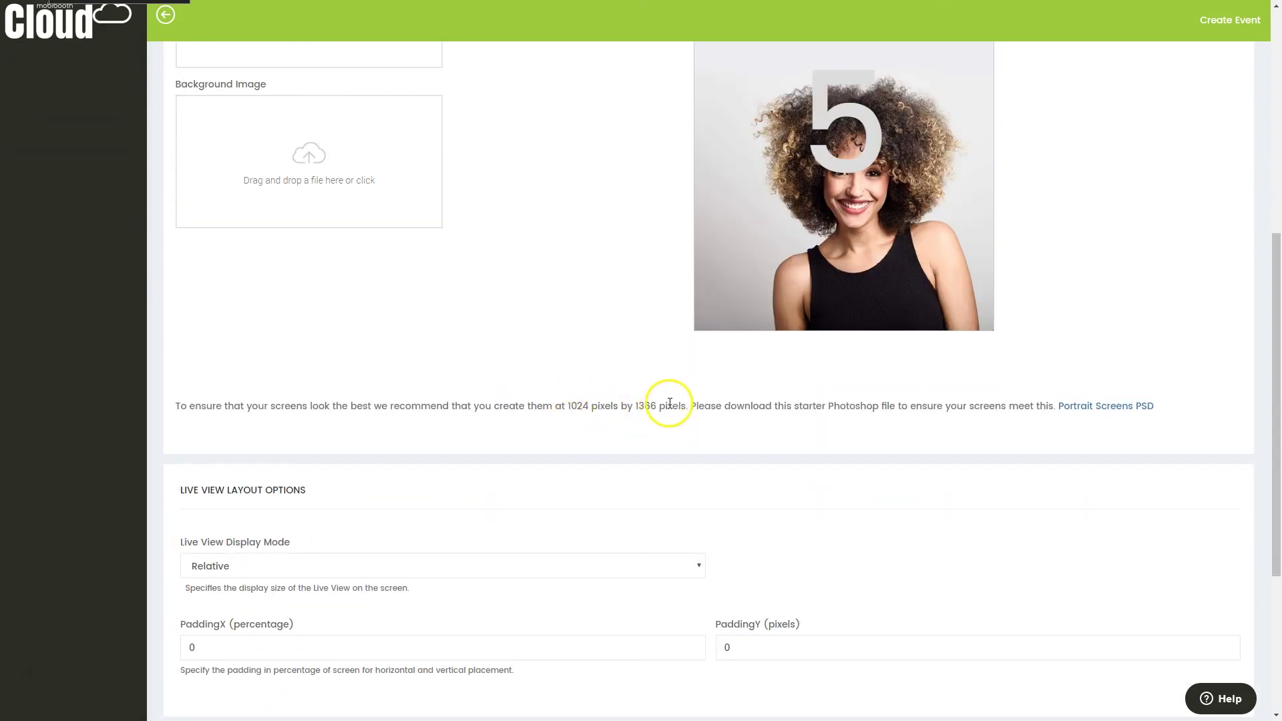
scroll(669, 403, up, 6)
- On the review screen, download the Portrait Screens PSD starter file and save the settings
click(1228, 136)
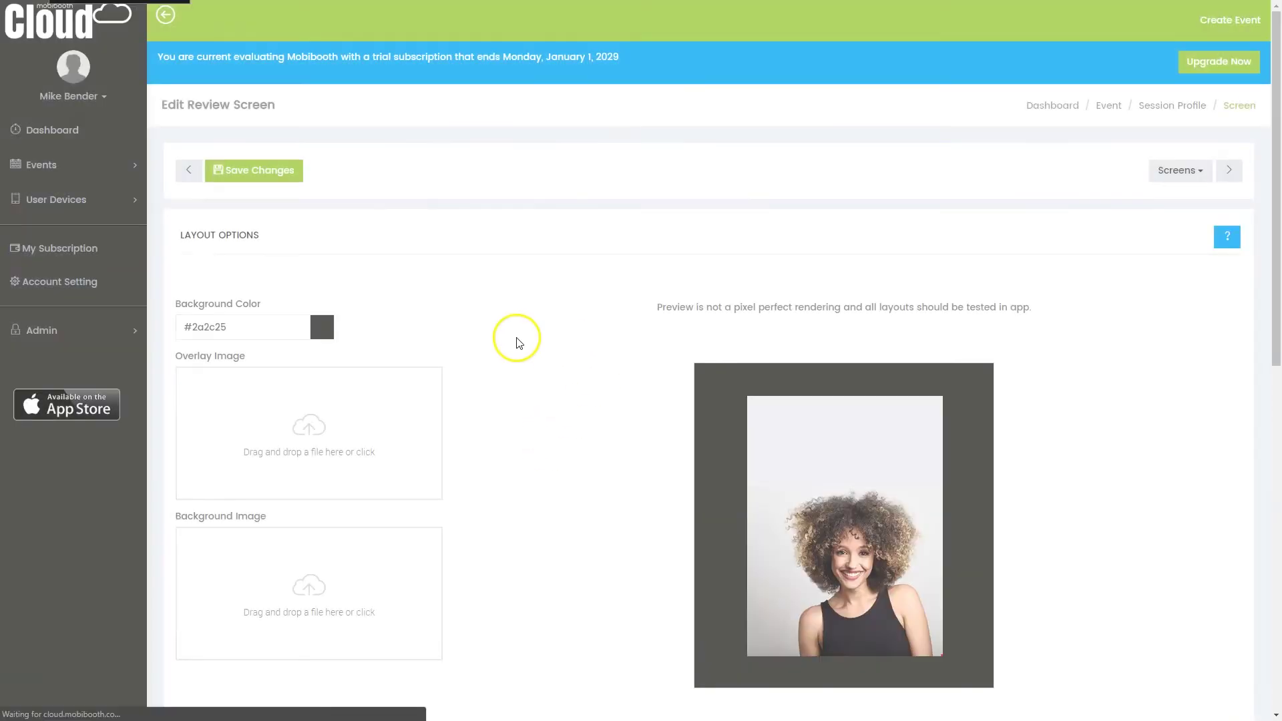
scroll(502, 430, down, 2)
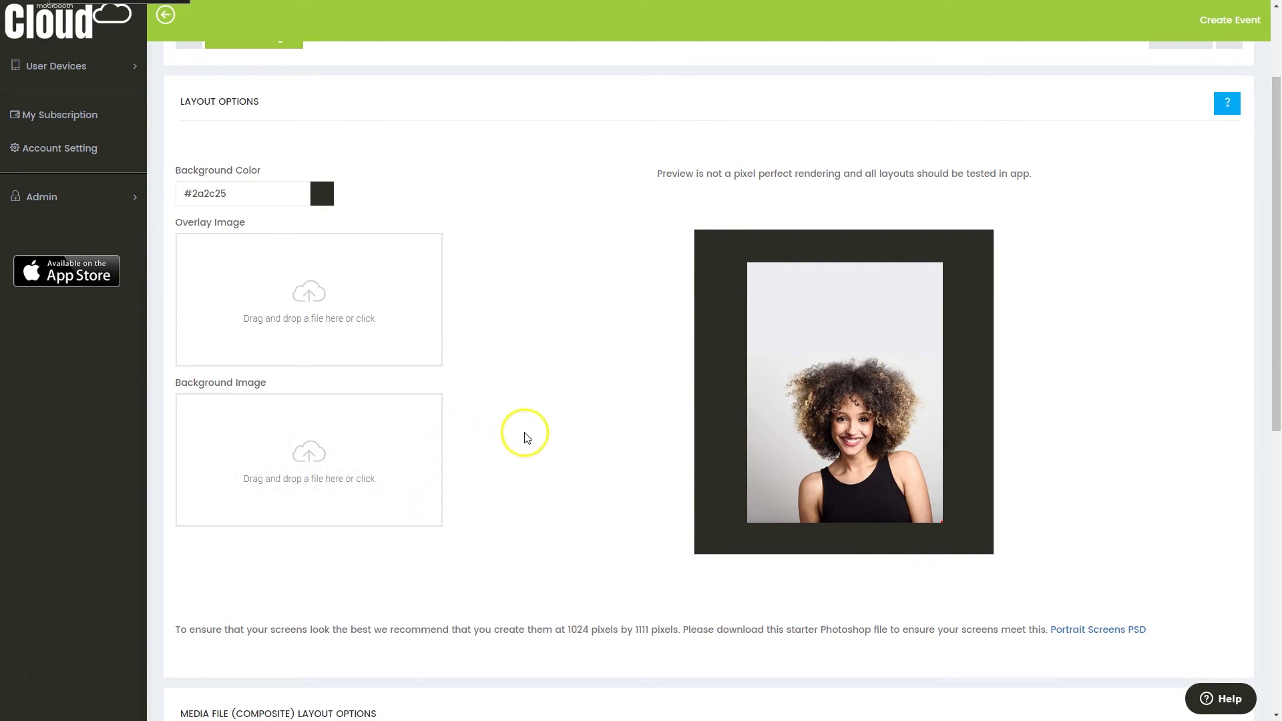
scroll(523, 435, down, 2)
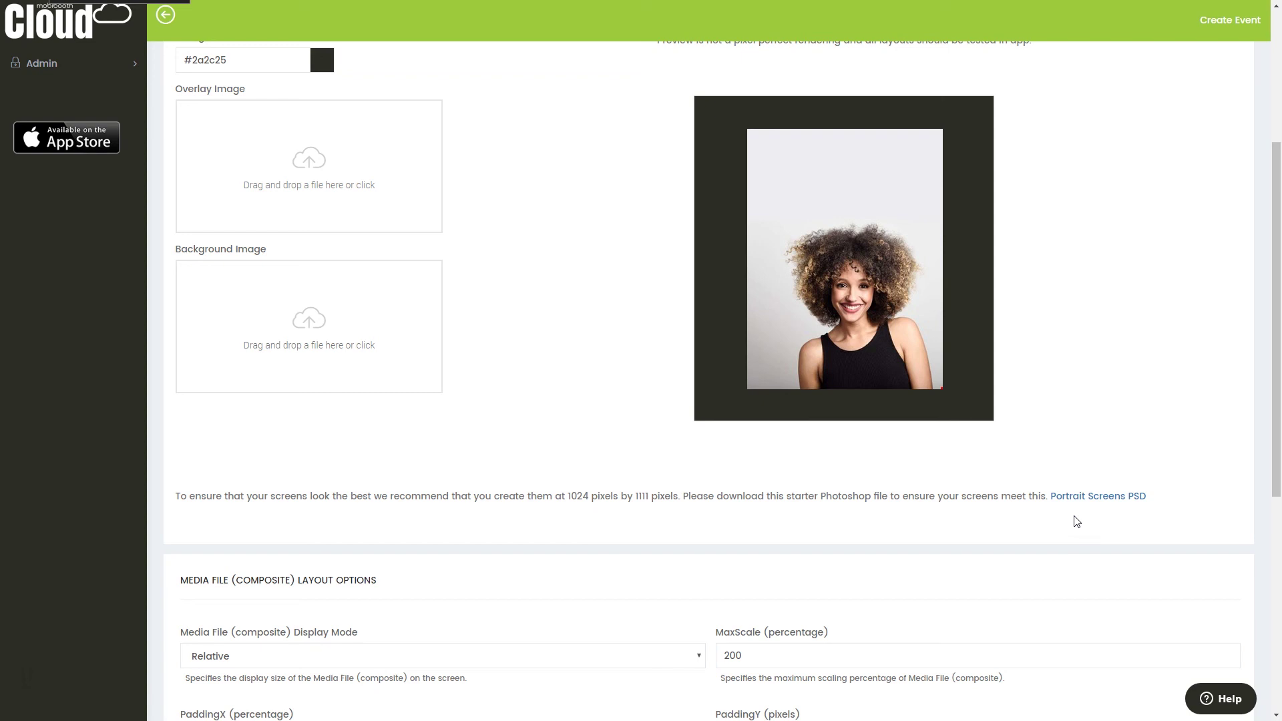
click(1073, 494)
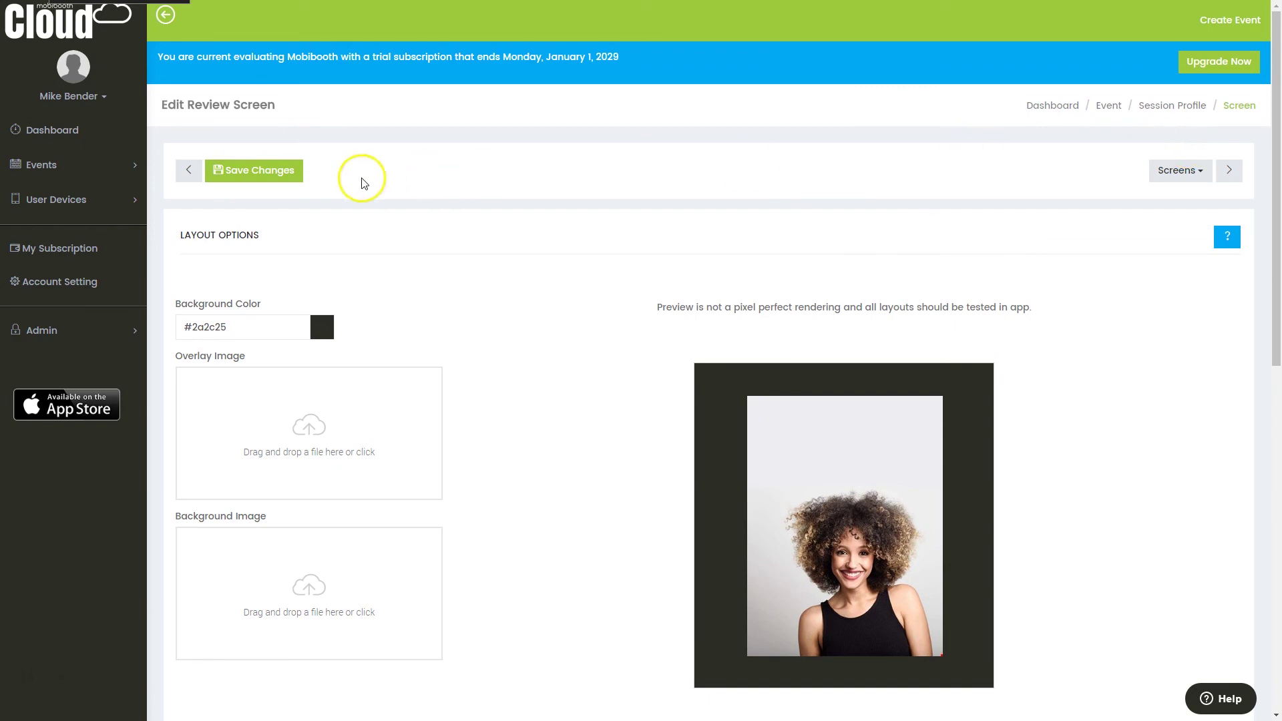
click(272, 175)
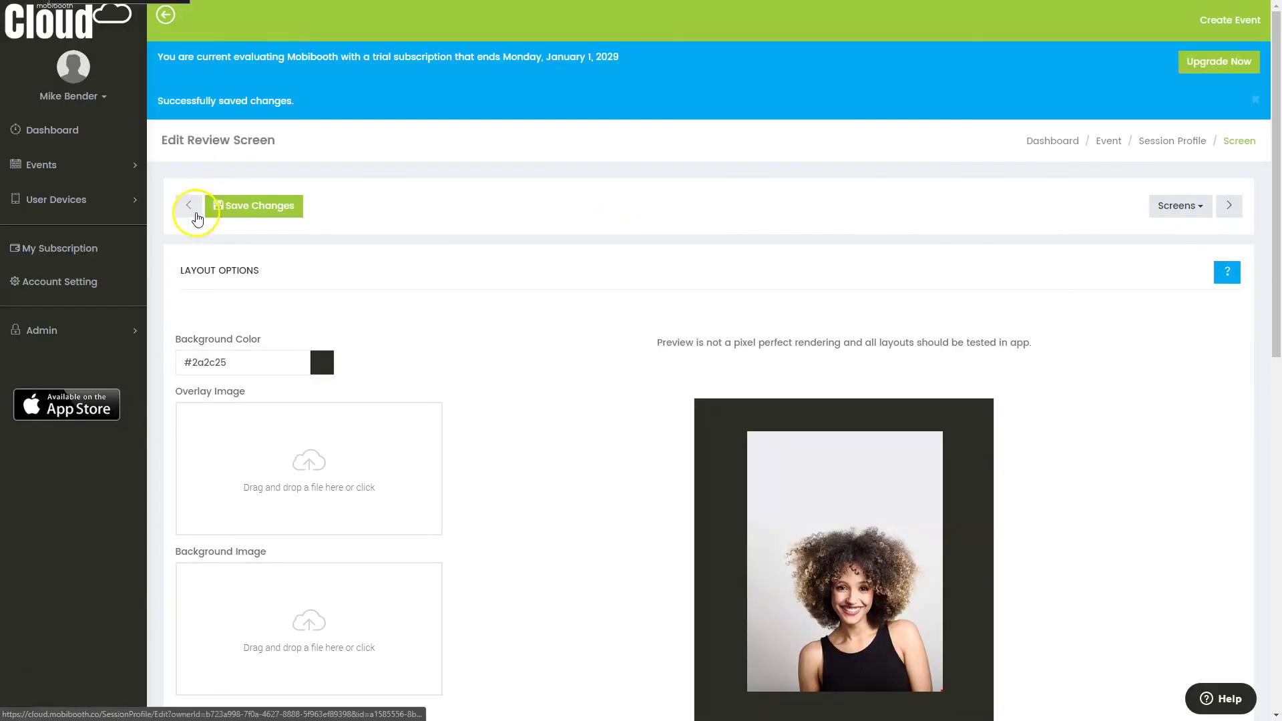
click(189, 171)
- Open the Demo Burst GIF details page and publish the event
click(496, 290)
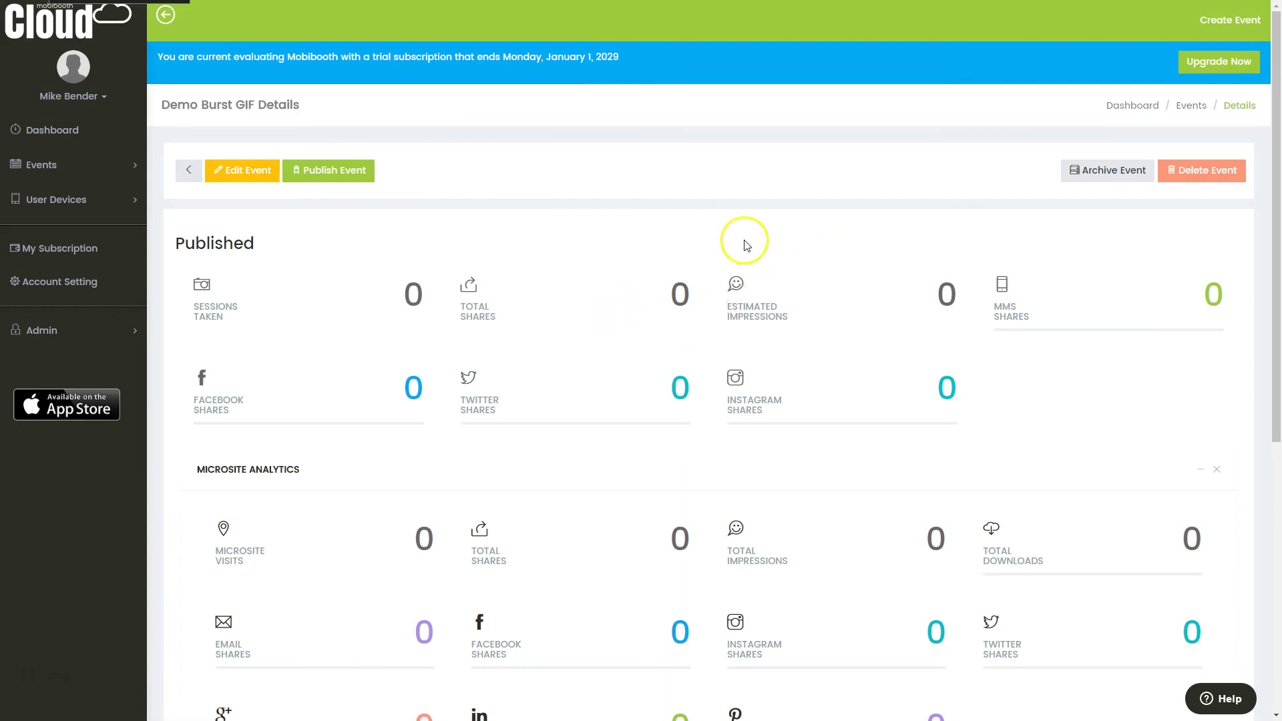
click(319, 175)
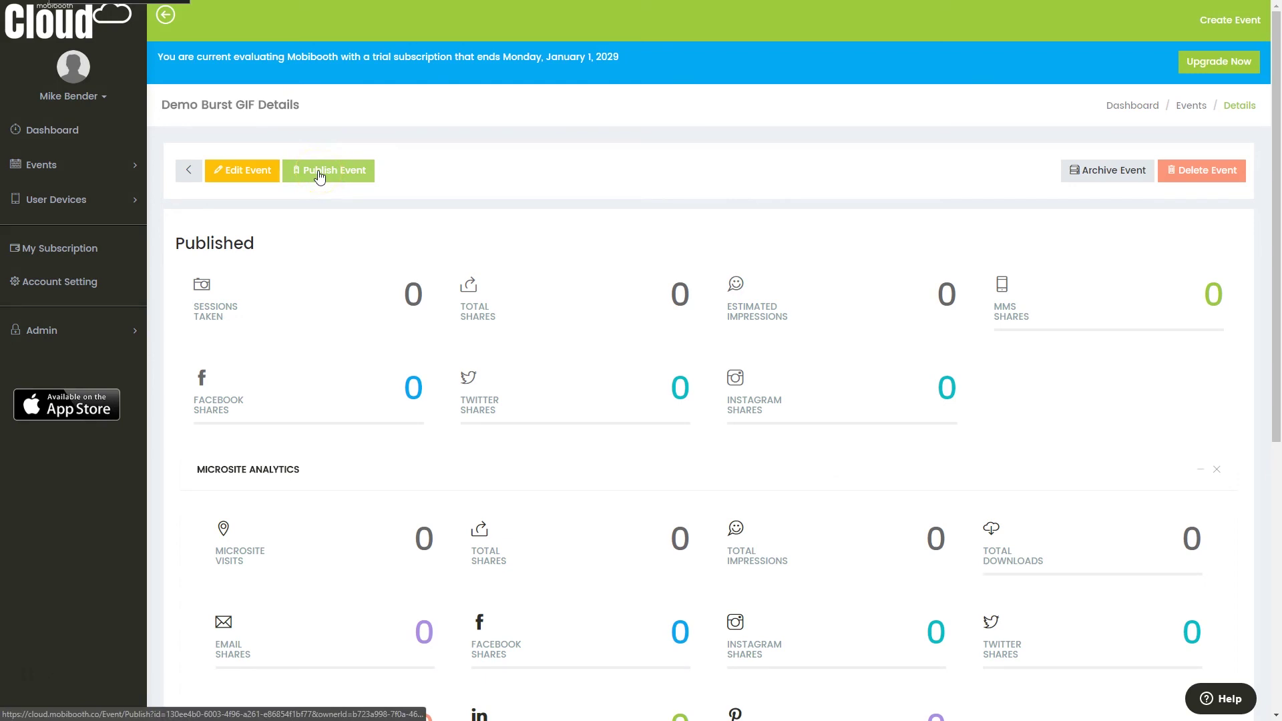